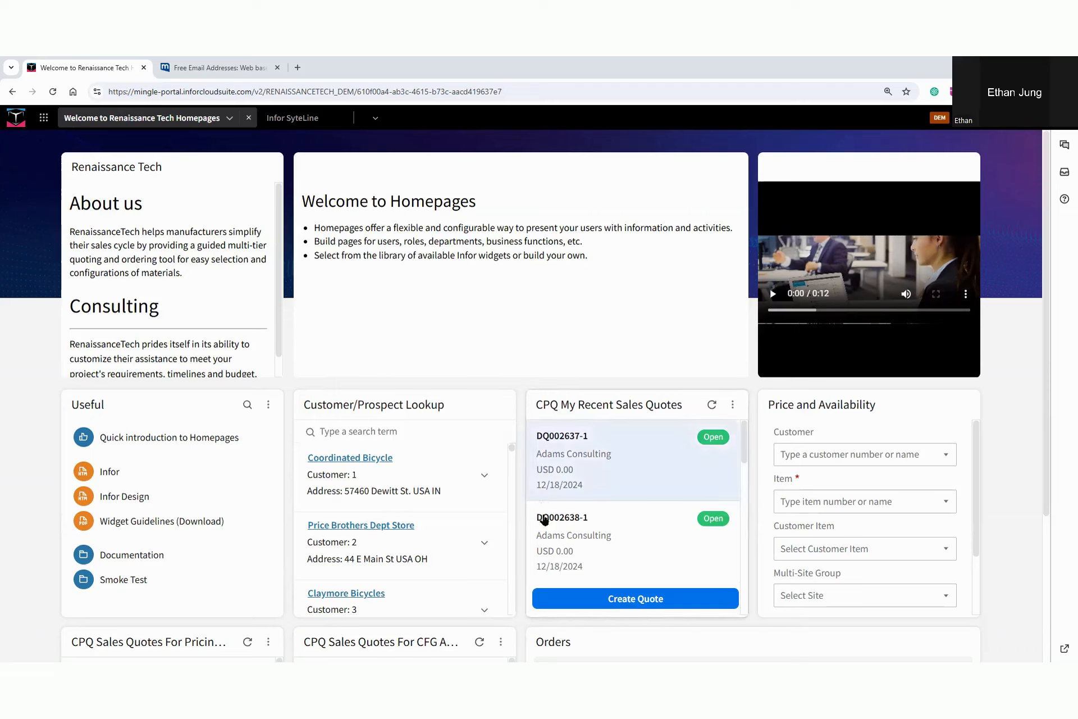
Create a new sales quote from the homepage and assign Adams Consulting as its customer
{"action": "left_click", "coordinate": [627, 600]}
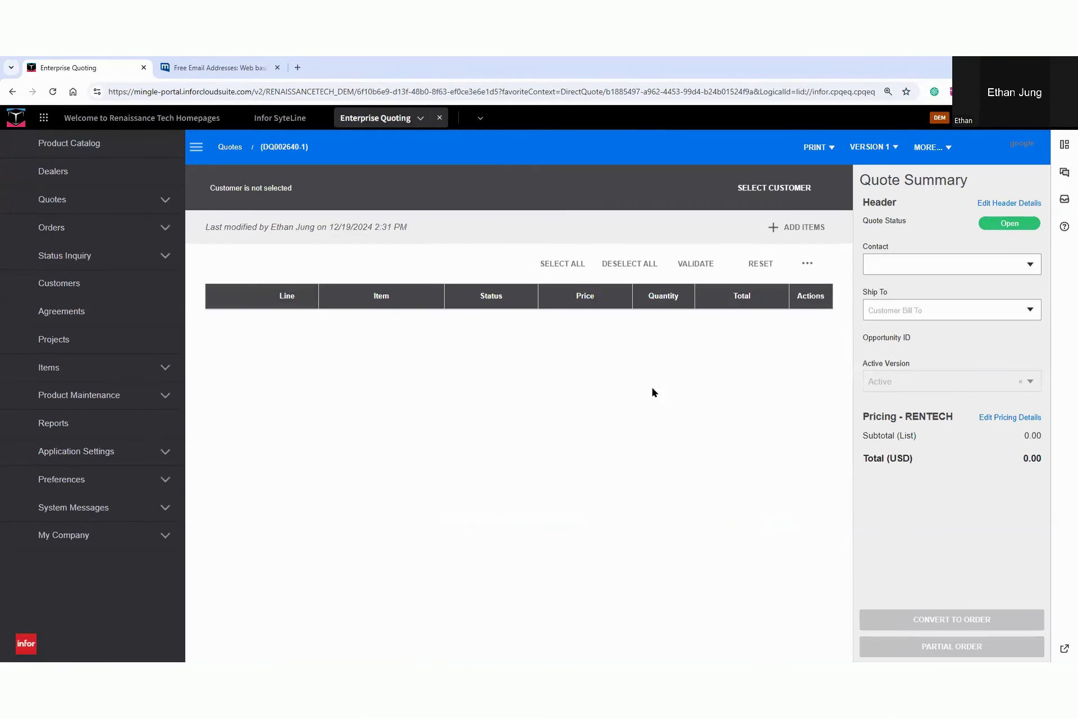
{"action": "left_click", "coordinate": [774, 191]}
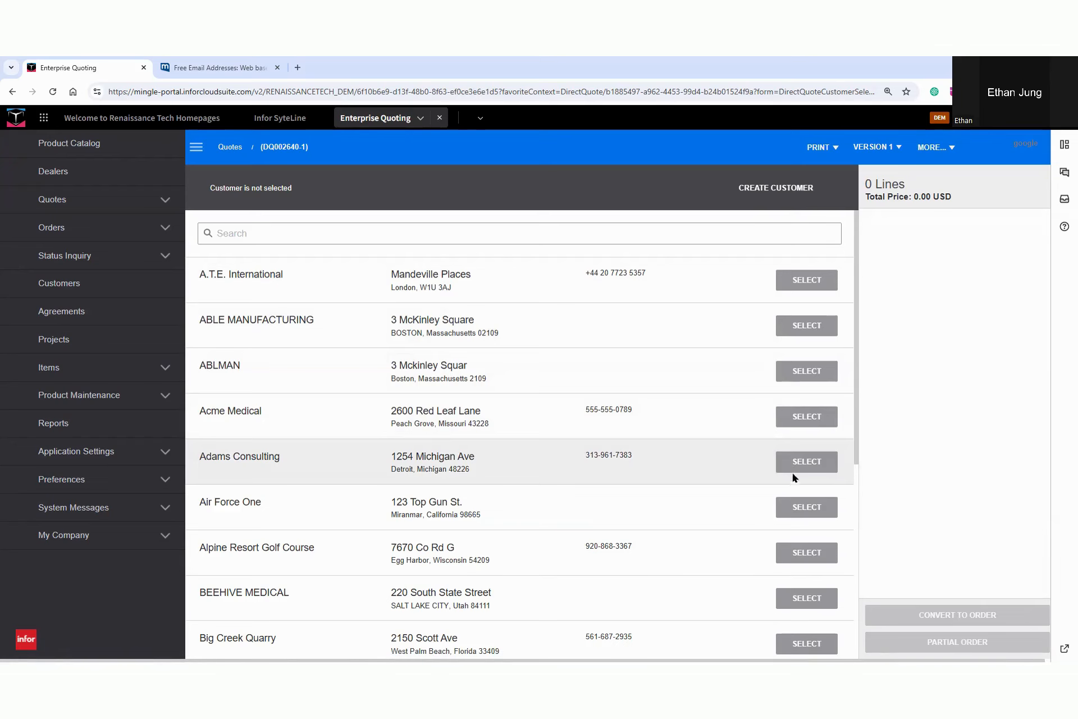
{"action": "left_click", "coordinate": [800, 461]}
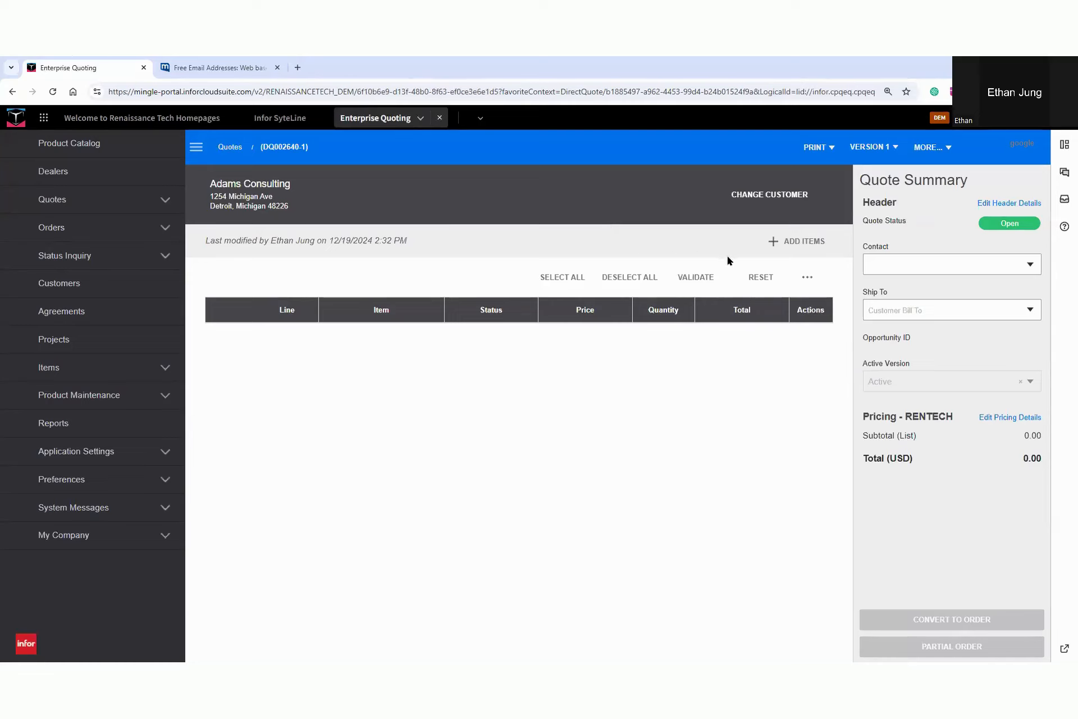
Select the customer's listed contact for the quote, set Ship To to Adams Consulting, and collapse the navigation menu
{"action": "left_click", "coordinate": [926, 266]}
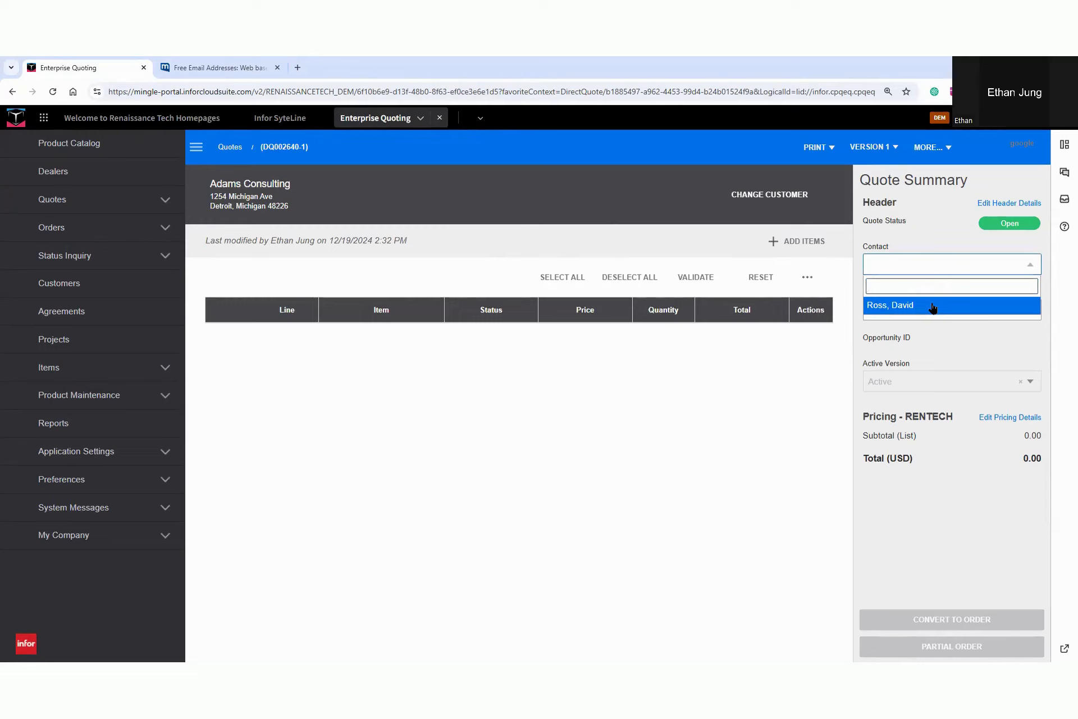
{"action": "left_click", "coordinate": [933, 306]}
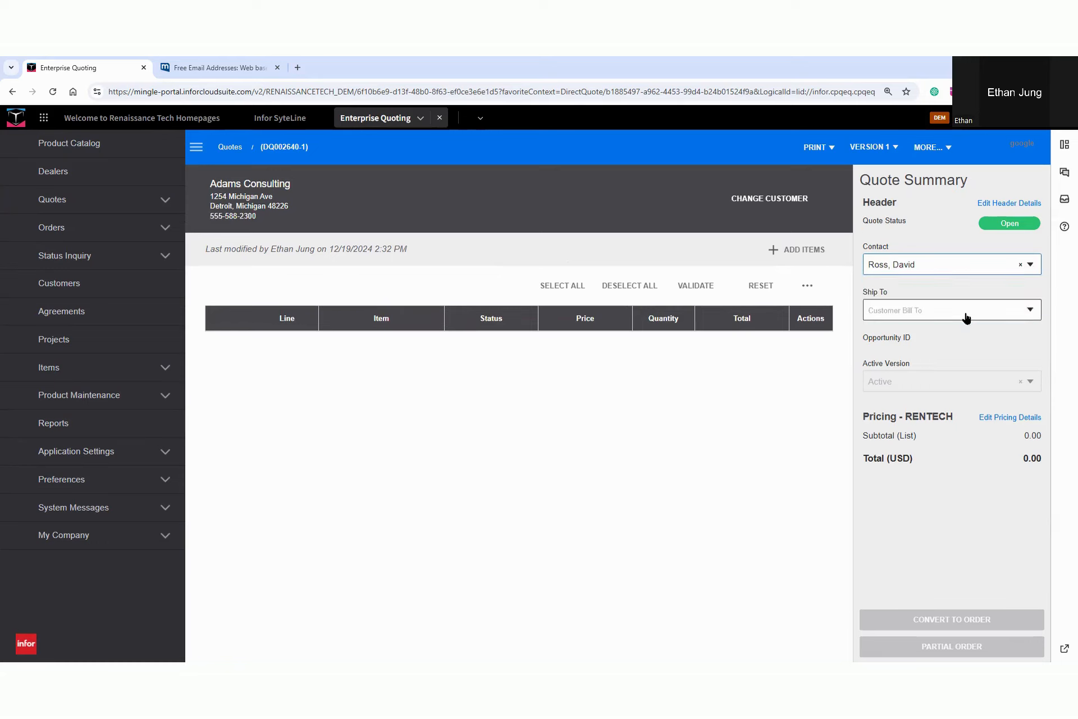
{"action": "left_click", "coordinate": [935, 311]}
{"action": "left_click", "coordinate": [949, 352]}
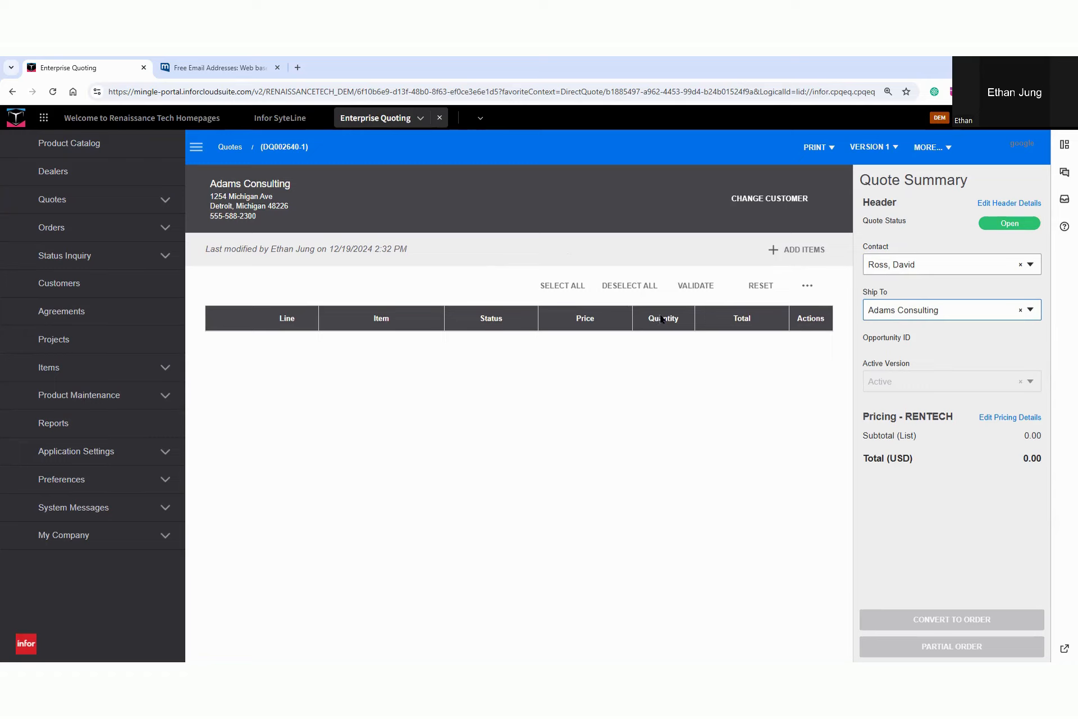
{"action": "left_click", "coordinate": [196, 147]}
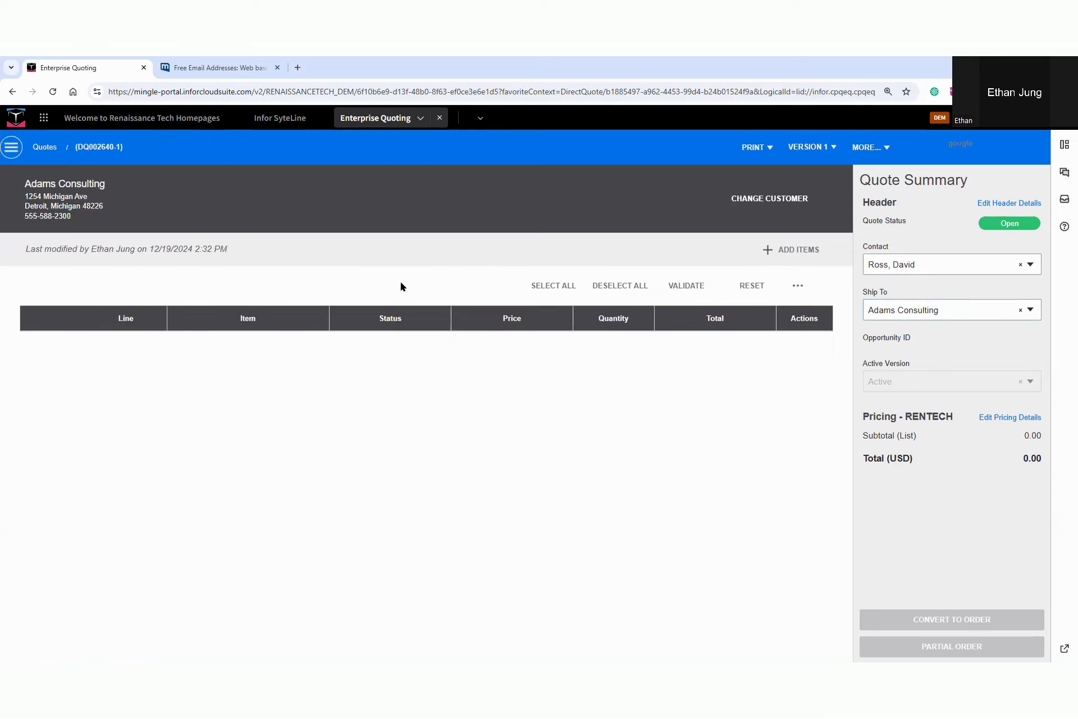
Add an item to the quote by browsing the Structures category and configuring the Outbuilding product
{"action": "left_click", "coordinate": [781, 251]}
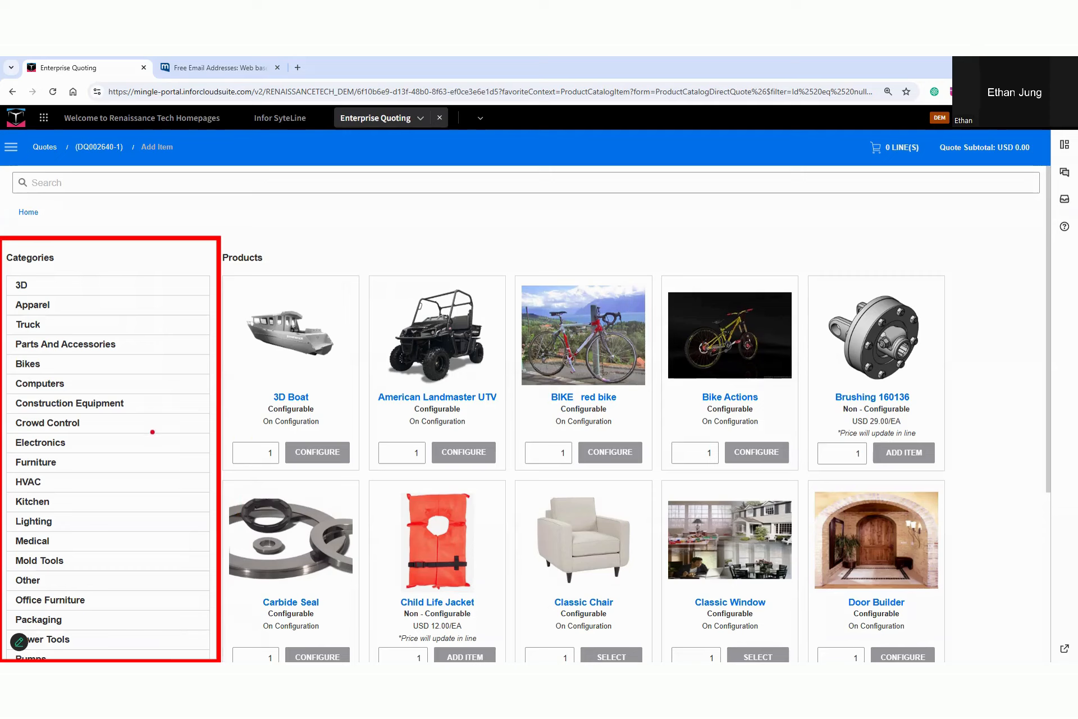
{"action": "key", "text": "Escape"}
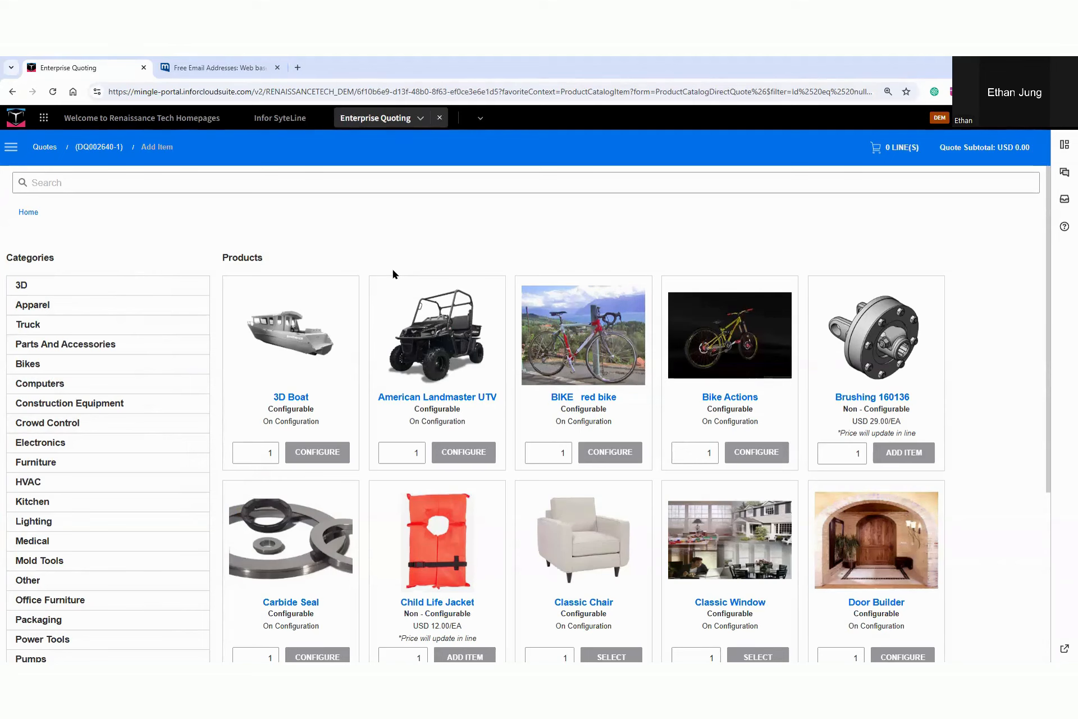
{"action": "left_click", "coordinate": [359, 191]}
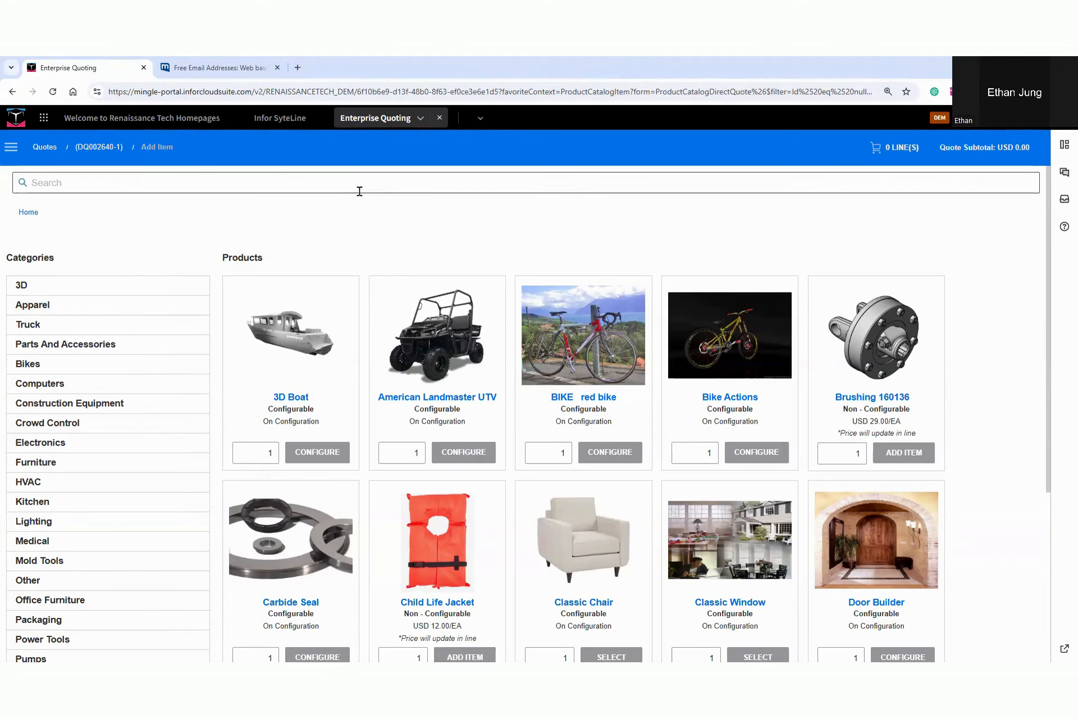
{"action": "scroll", "coordinate": [173, 306], "scroll_direction": "down", "scroll_amount": 2}
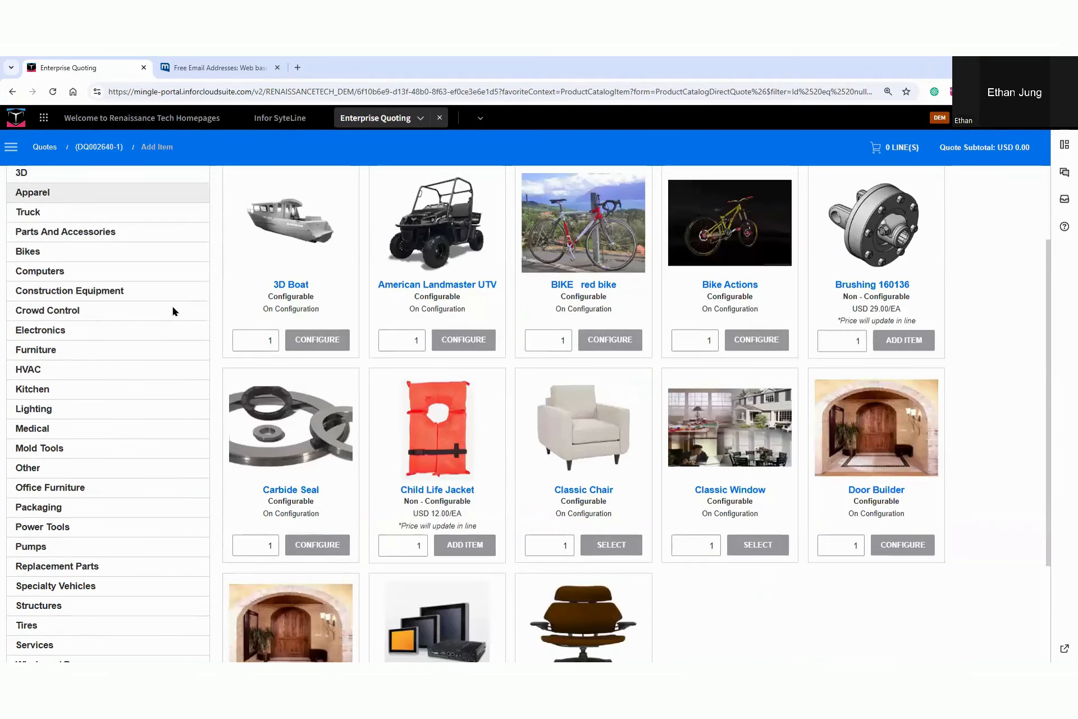
{"action": "left_click", "coordinate": [50, 606]}
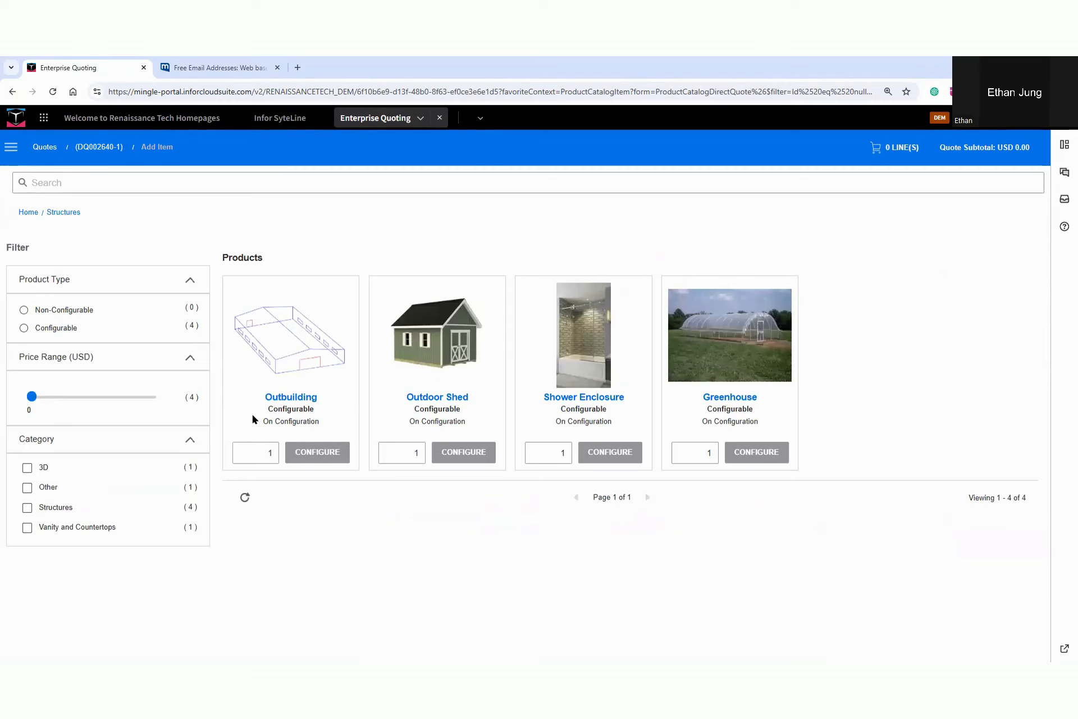
{"action": "left_click", "coordinate": [309, 452]}
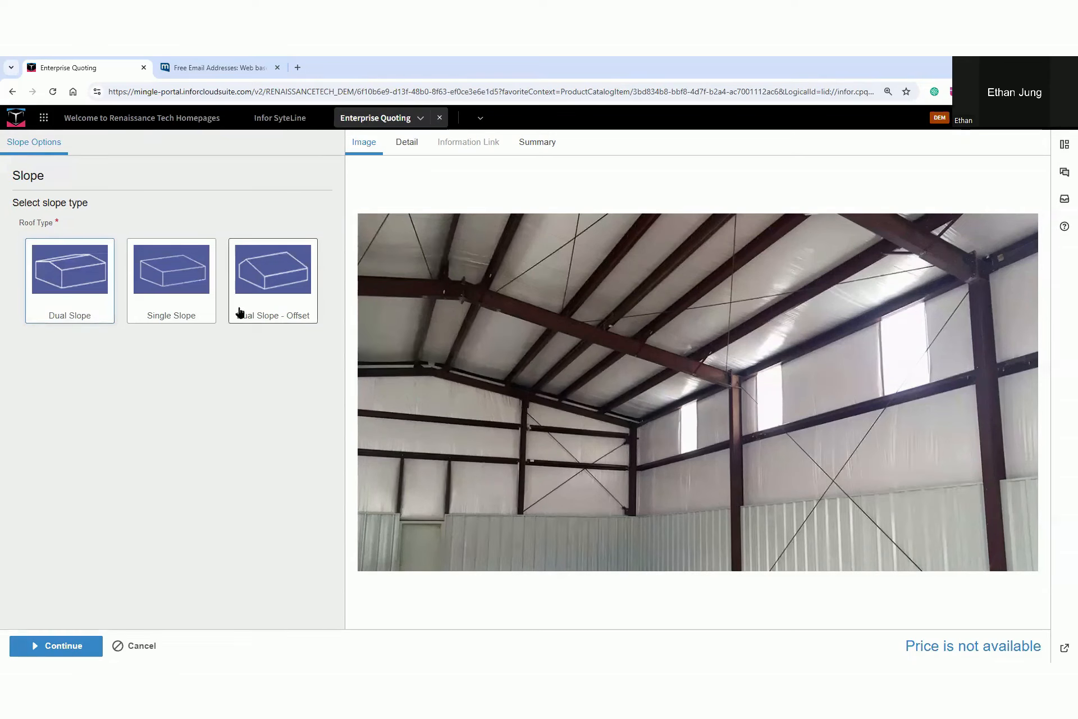
Choose the Dual Slope roof type, with 4 inch R13 MBI wall insulation and Foil Scrim Kraft (FSK) as the wall vapor retarder
{"action": "left_click", "coordinate": [62, 287]}
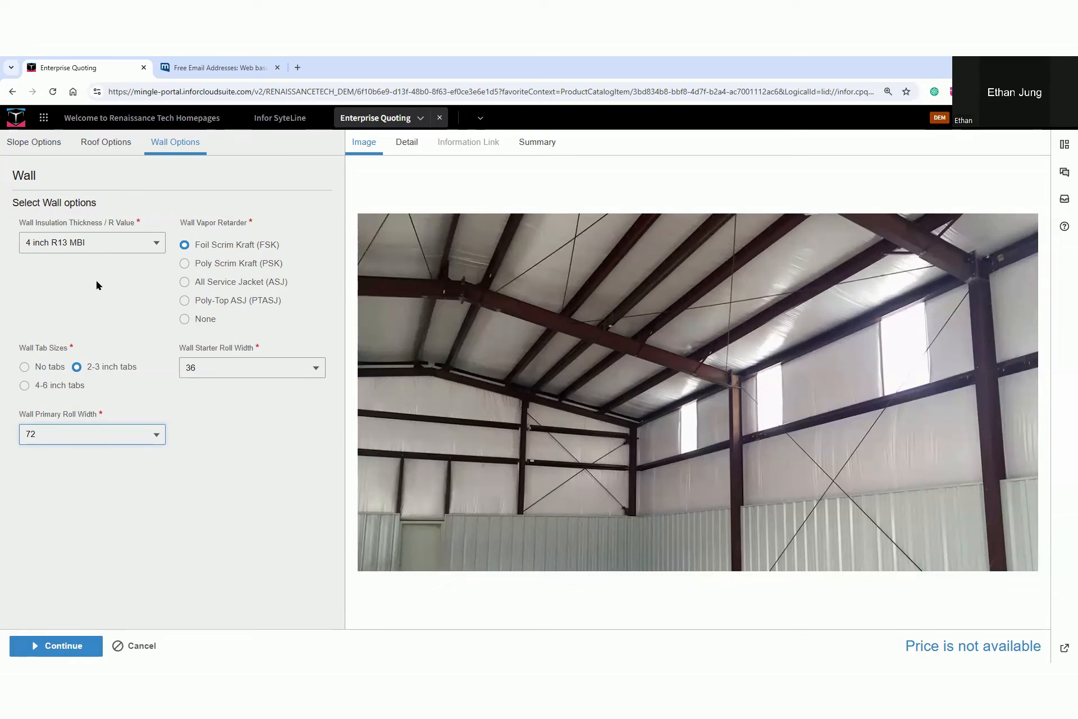
{"action": "left_click", "coordinate": [125, 247]}
{"action": "left_click", "coordinate": [263, 292]}
{"action": "left_click", "coordinate": [223, 284]}
{"action": "left_click", "coordinate": [219, 249]}
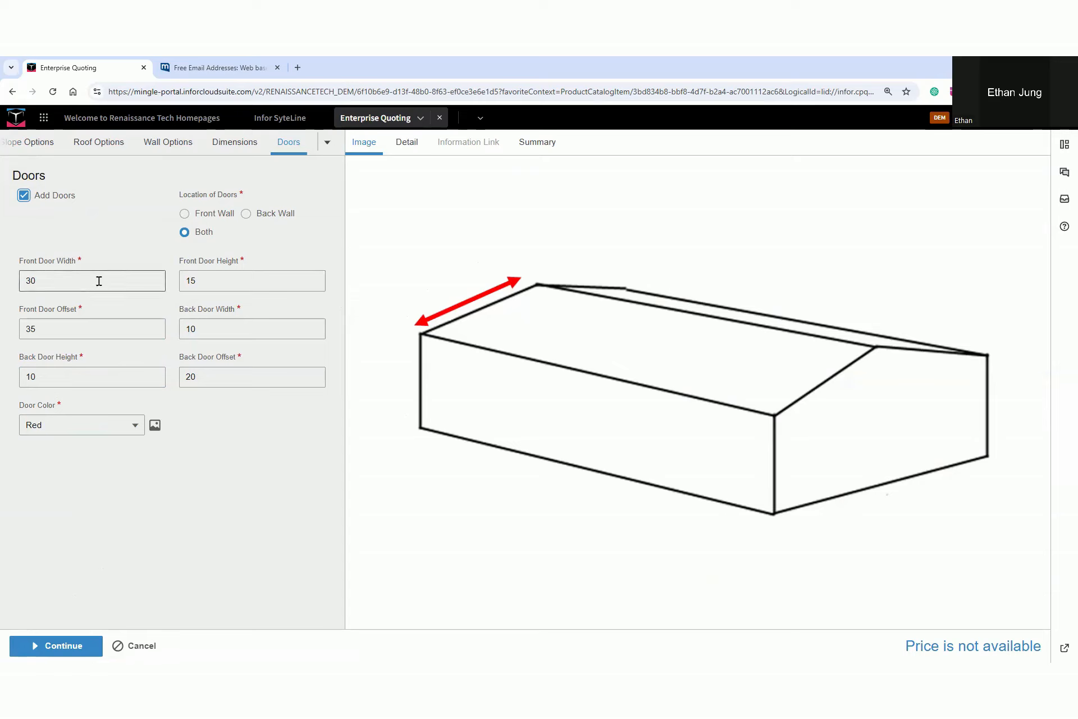
Set the outbuilding's door color to Orange and window color to Blue, and continue the configuration
{"action": "left_click", "coordinate": [133, 427]}
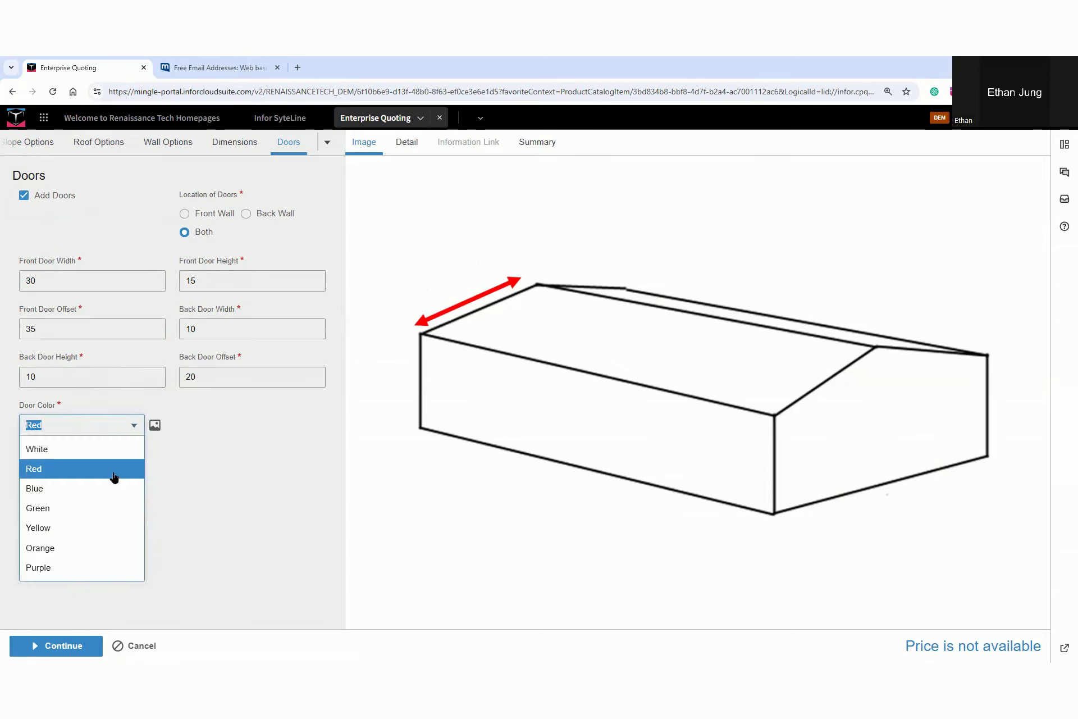
{"action": "left_click", "coordinate": [93, 547]}
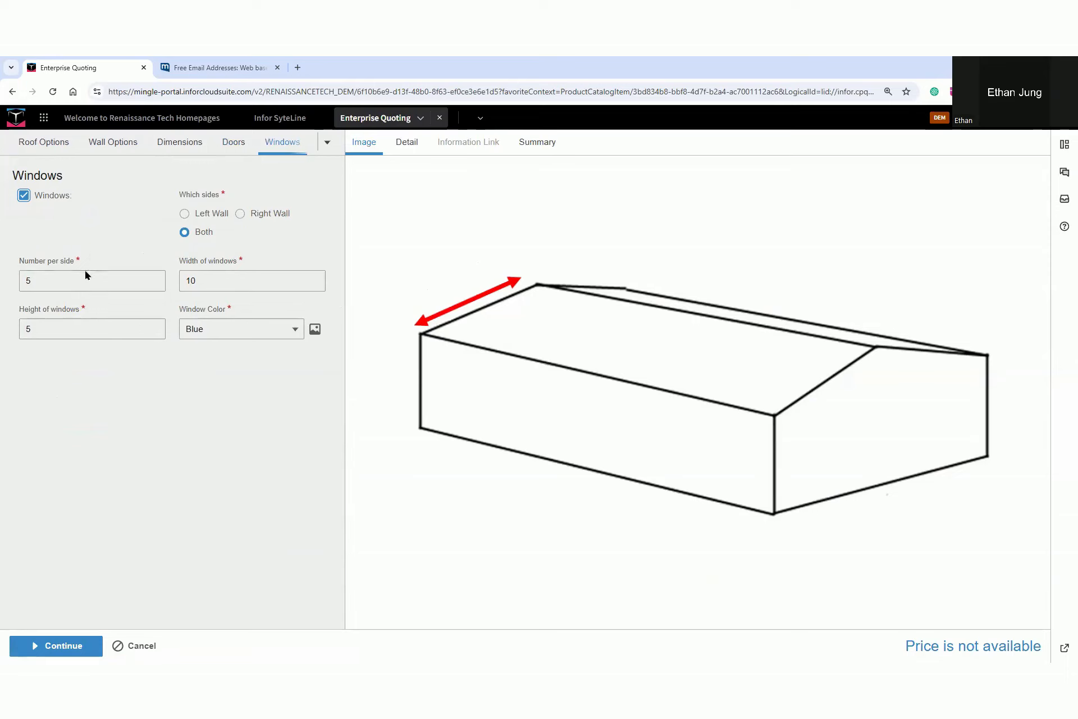
{"action": "left_click", "coordinate": [296, 331]}
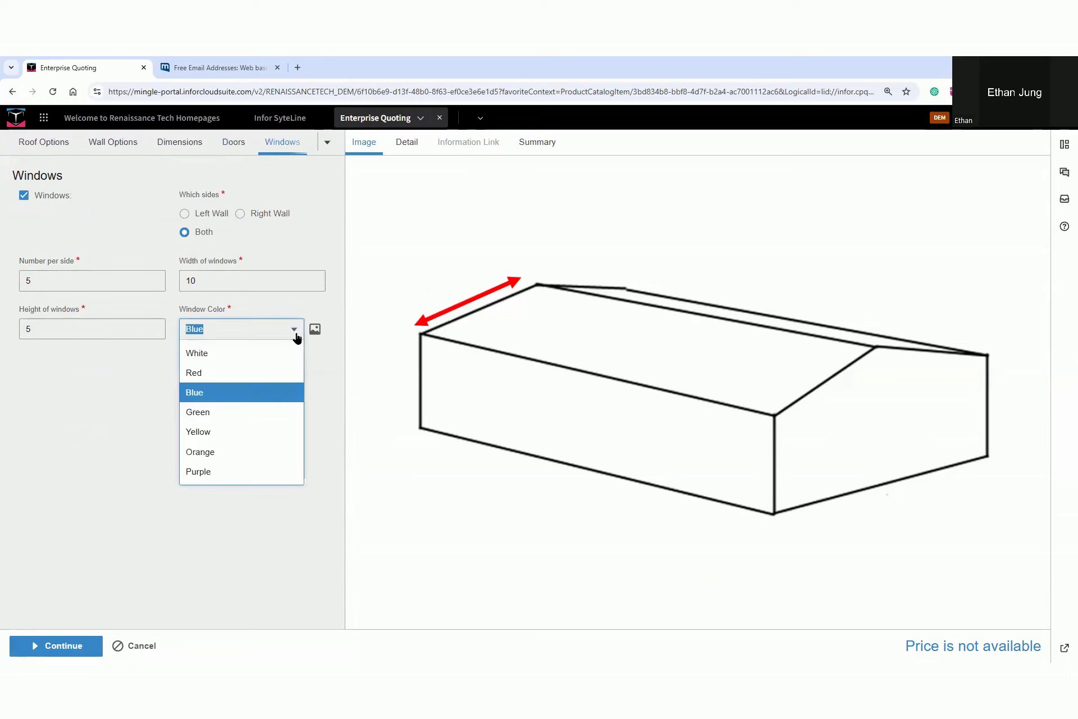
{"action": "left_click", "coordinate": [235, 396]}
{"action": "left_click", "coordinate": [65, 645]}
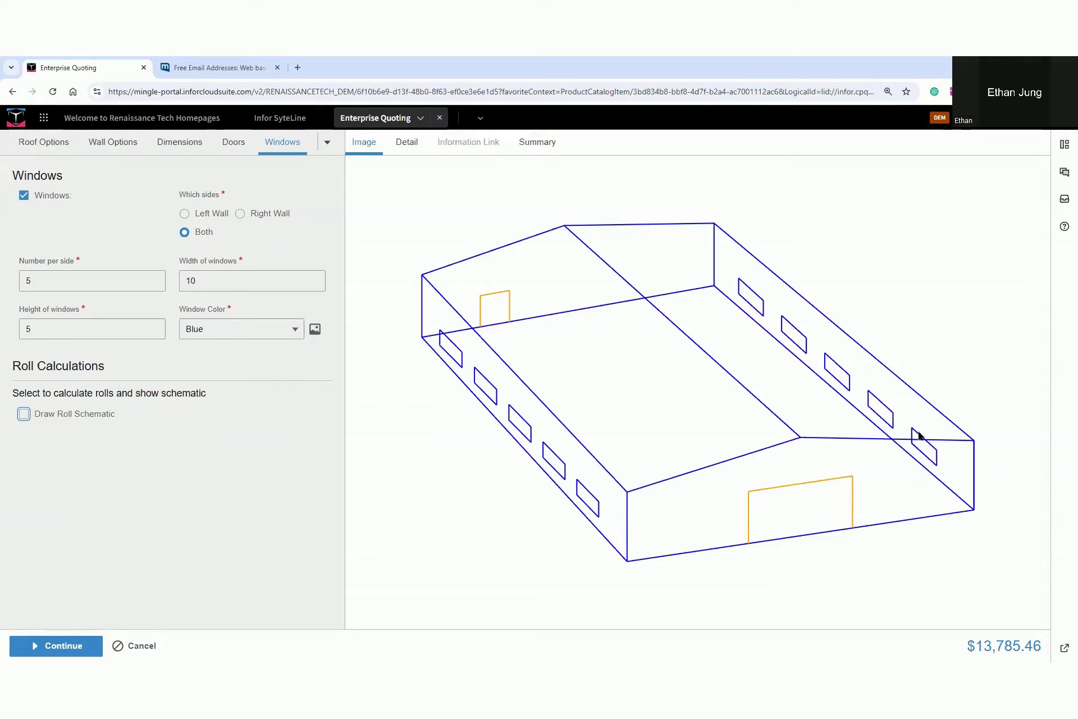
Examine the outbuilding's calculated details, the summary of configured options, and the building drawing
{"action": "left_click", "coordinate": [408, 140]}
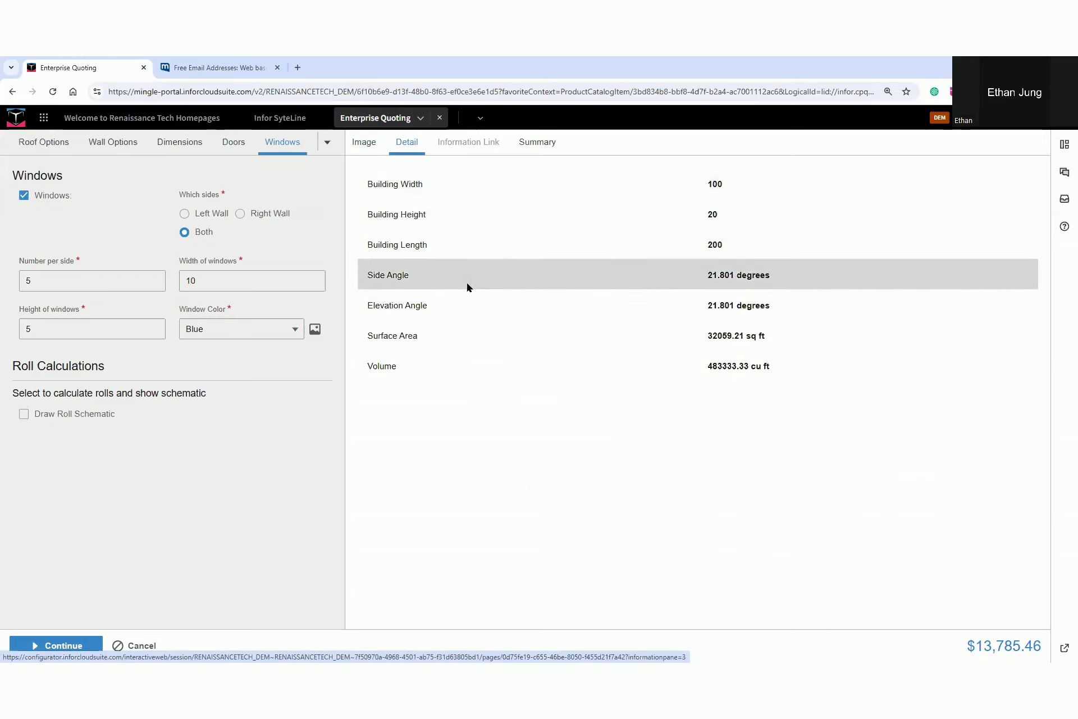
{"action": "key", "text": "ctrl+shift+w"}
{"action": "mouse_move", "coordinate": [817, 330]}
{"action": "left_mouse_down"}
{"action": "mouse_move", "coordinate": [780, 334]}
{"action": "mouse_move", "coordinate": [780, 366]}
{"action": "left_mouse_up"}
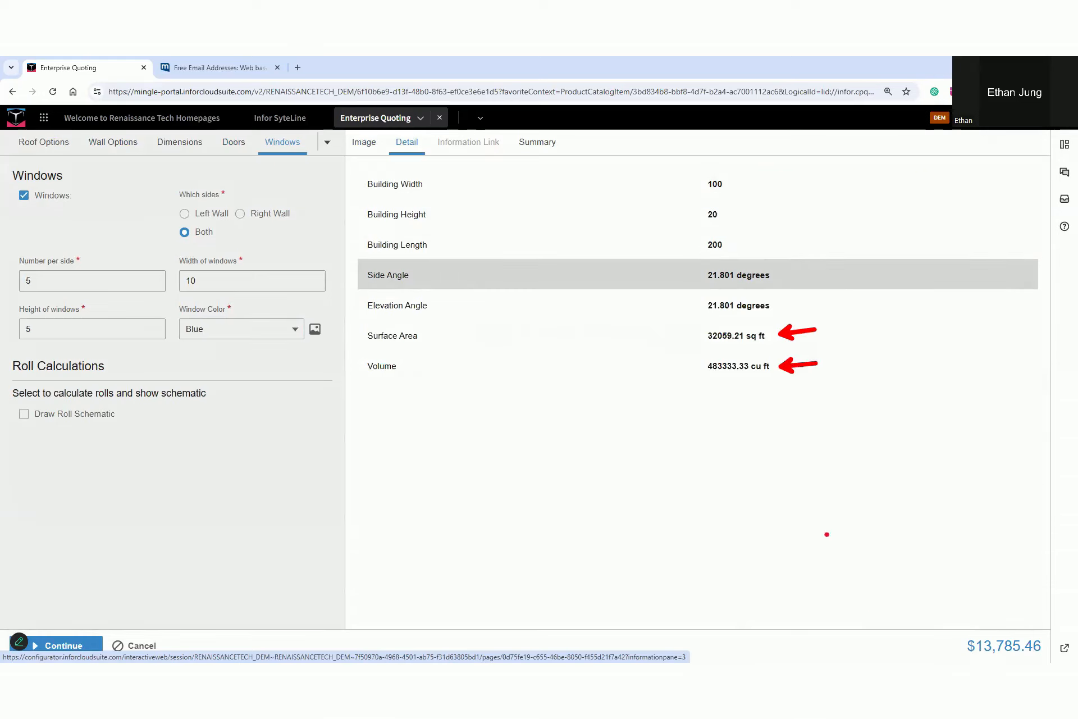
{"action": "left_click_drag", "start_coordinate": [913, 635], "coordinate": [953, 645]}
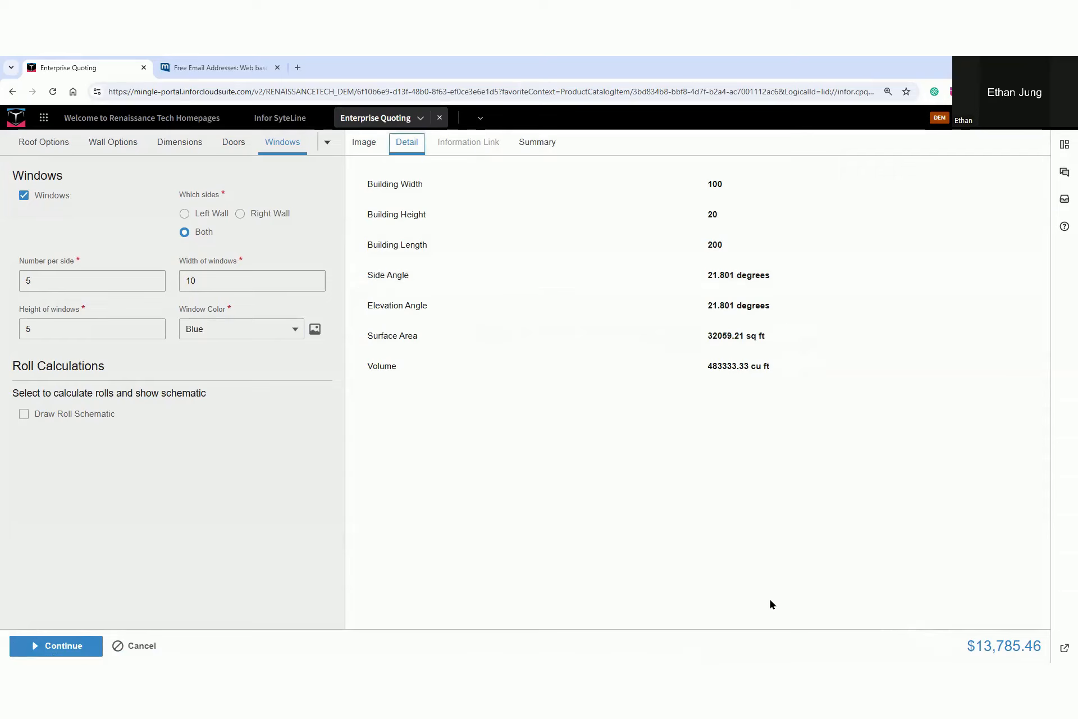
{"action": "left_click", "coordinate": [537, 143]}
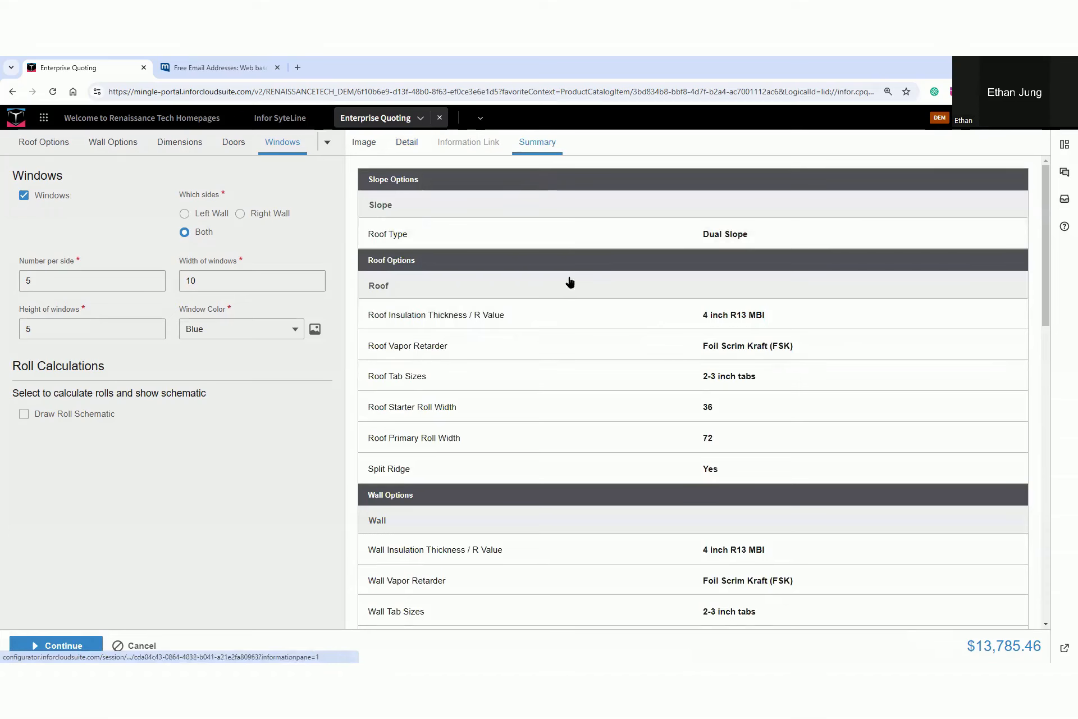
{"action": "scroll", "coordinate": [573, 297], "scroll_direction": "down", "scroll_amount": 7}
{"action": "scroll", "coordinate": [574, 300], "scroll_direction": "down", "scroll_amount": 7}
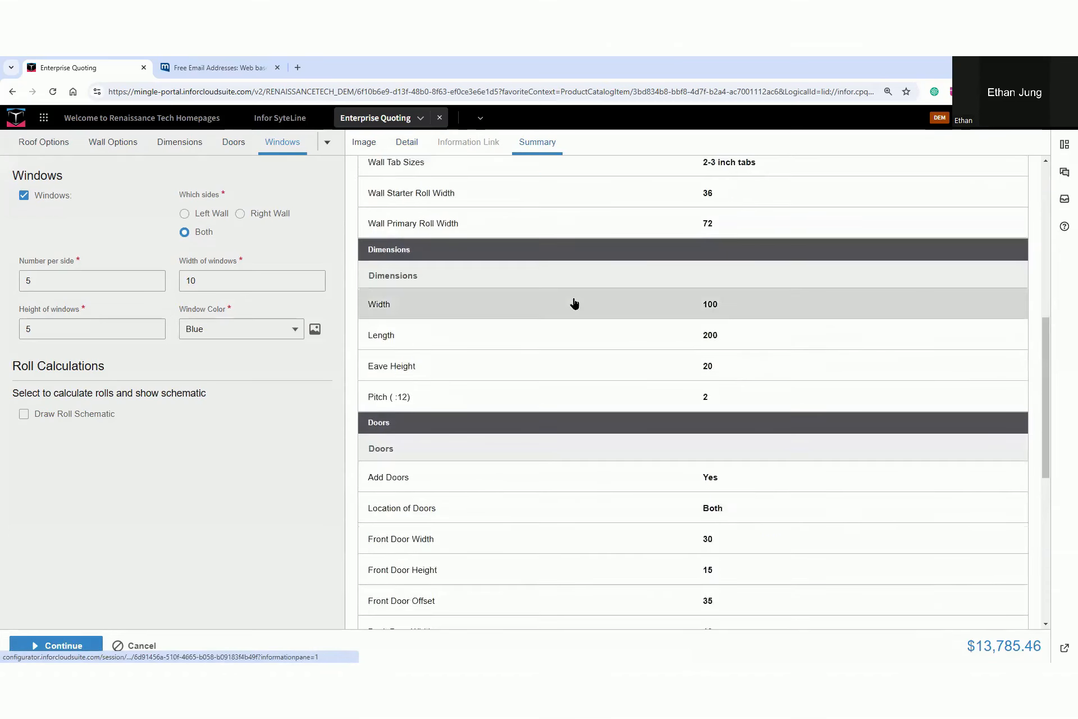
{"action": "scroll", "coordinate": [576, 311], "scroll_direction": "up", "scroll_amount": 14}
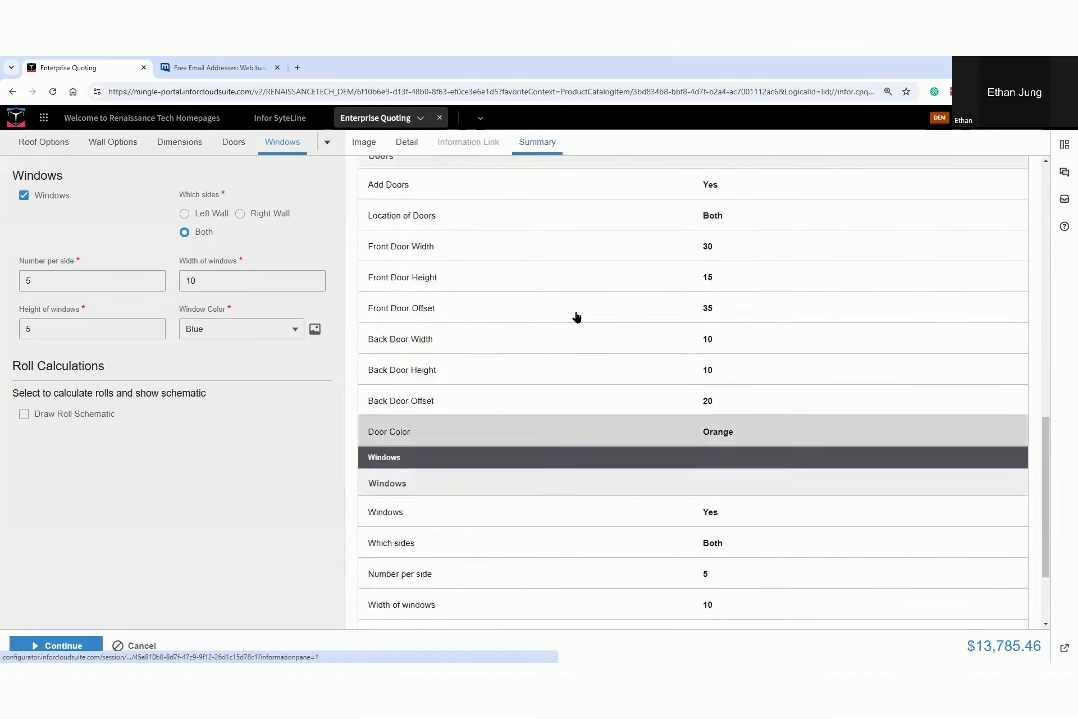
{"action": "left_click", "coordinate": [371, 147]}
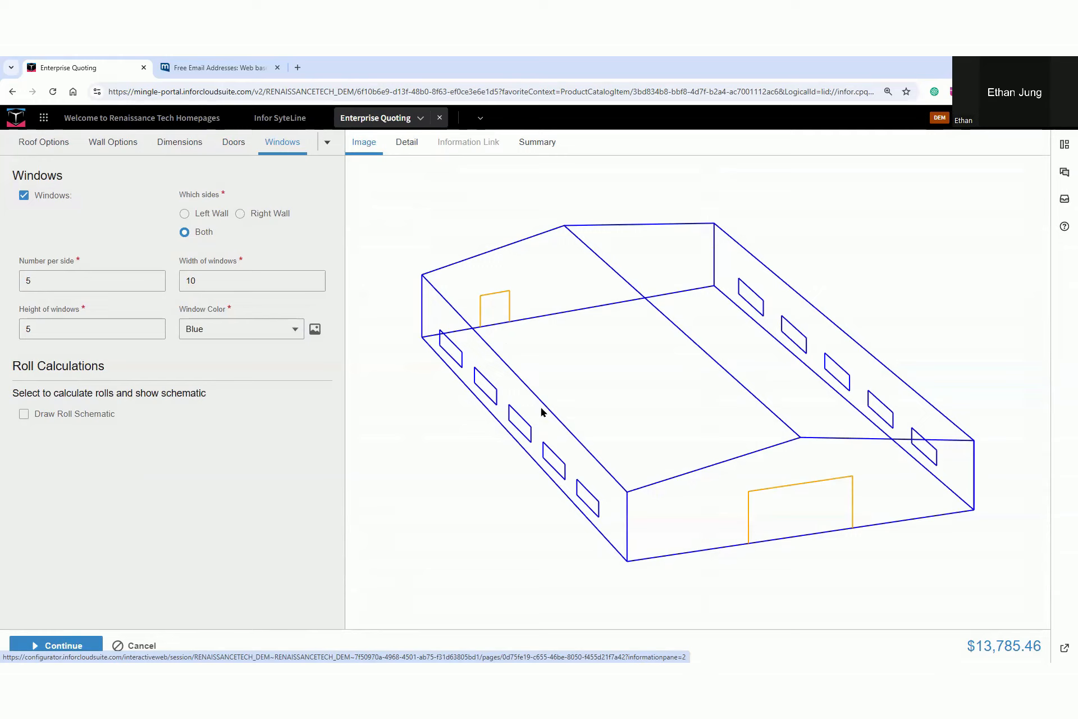
{"action": "left_click", "coordinate": [407, 144]}
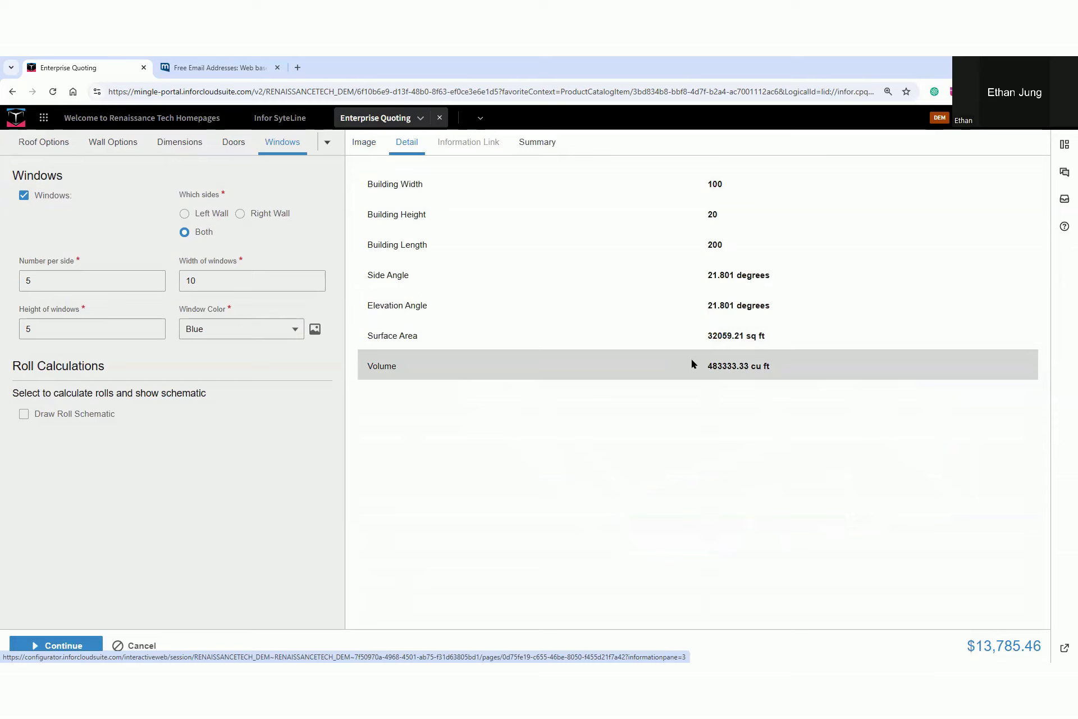
Enable Draw Roll Schematic, and check the wall roll details, schematic image and configuration summary
{"action": "left_click", "coordinate": [23, 415]}
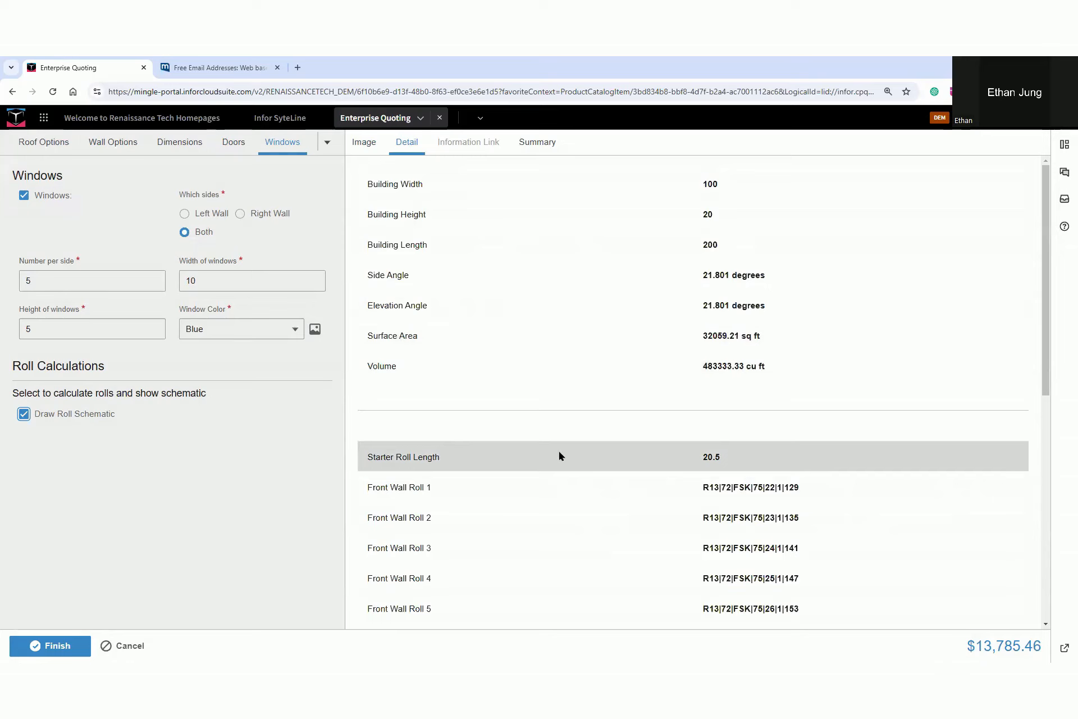
{"action": "scroll", "coordinate": [551, 481], "scroll_direction": "down", "scroll_amount": 2}
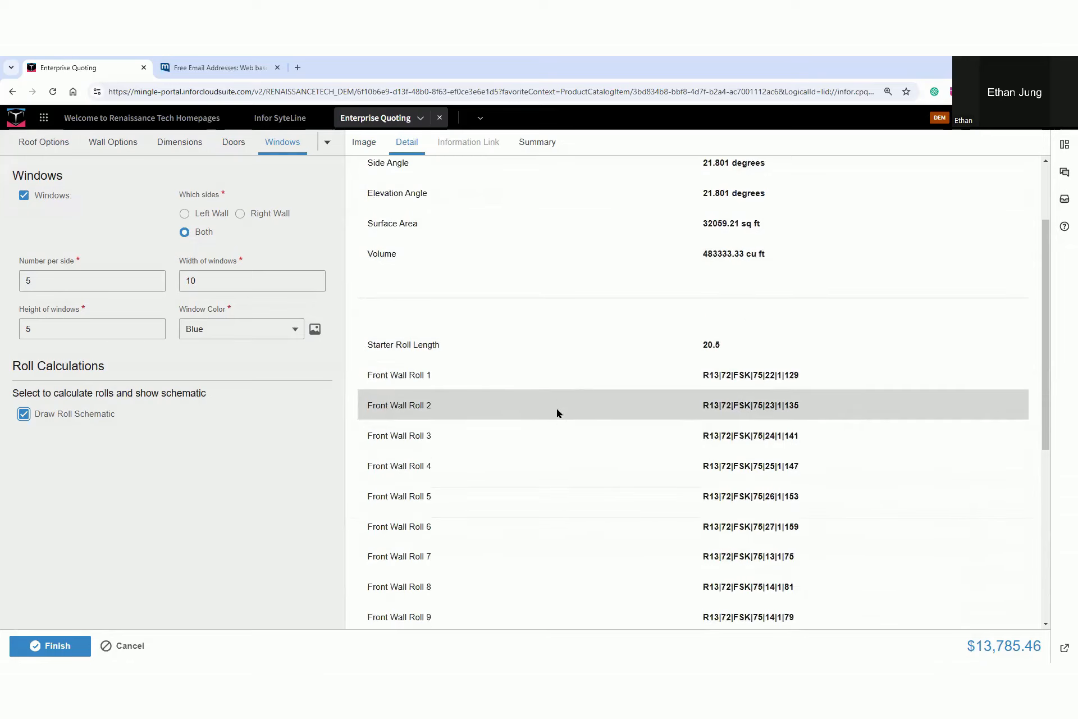
{"action": "scroll", "coordinate": [557, 399], "scroll_direction": "down", "scroll_amount": 6}
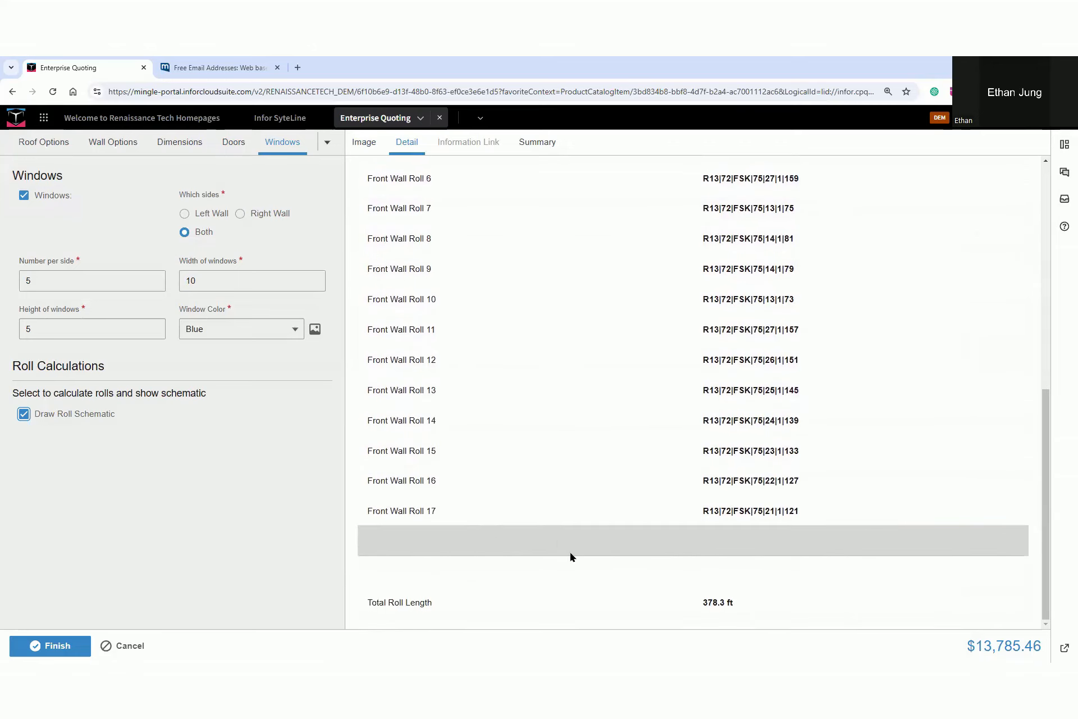
{"action": "left_click_drag", "start_coordinate": [662, 585], "coordinate": [778, 621]}
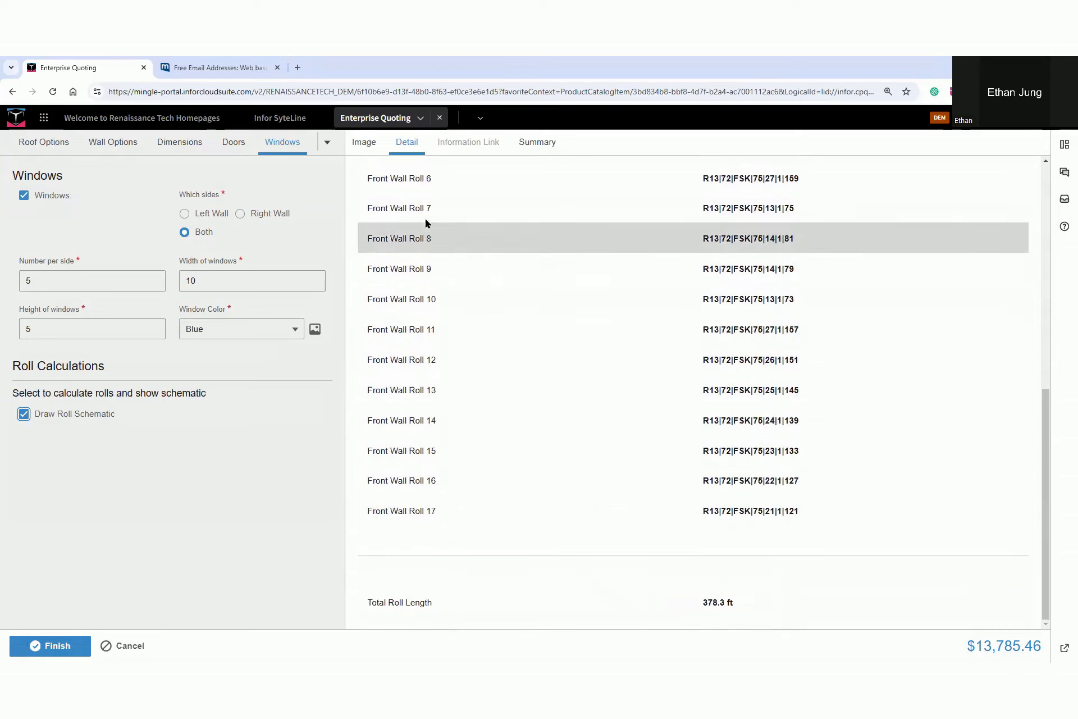
{"action": "left_click", "coordinate": [354, 145]}
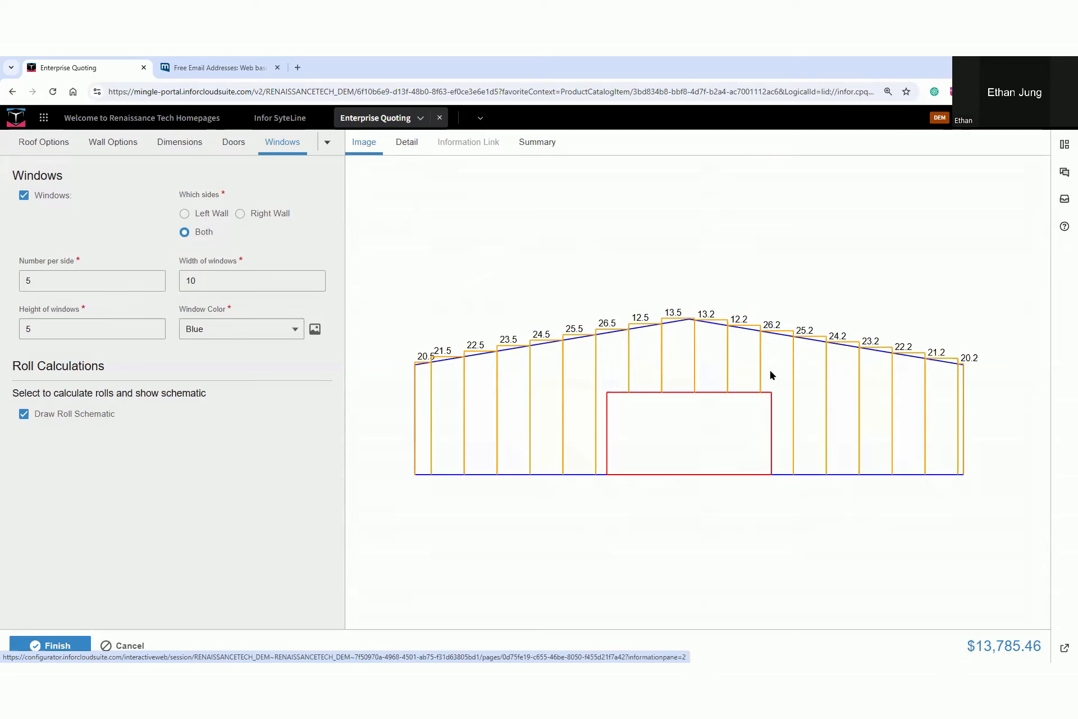
{"action": "left_click", "coordinate": [536, 142]}
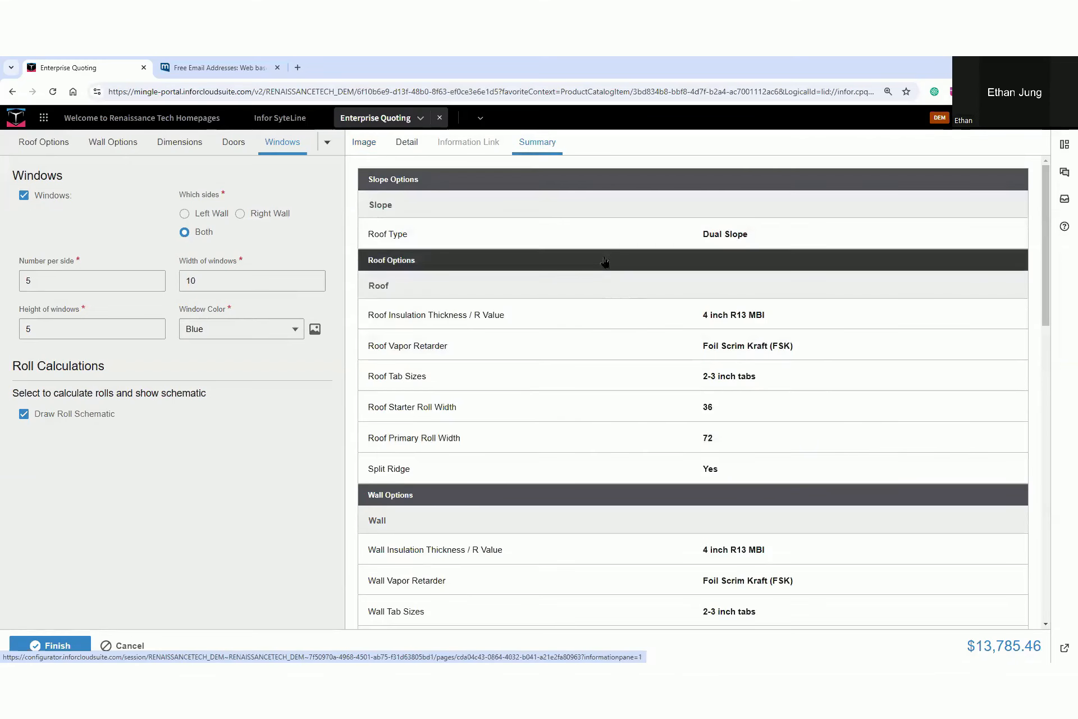
{"action": "scroll", "coordinate": [627, 340], "scroll_direction": "down", "scroll_amount": 4}
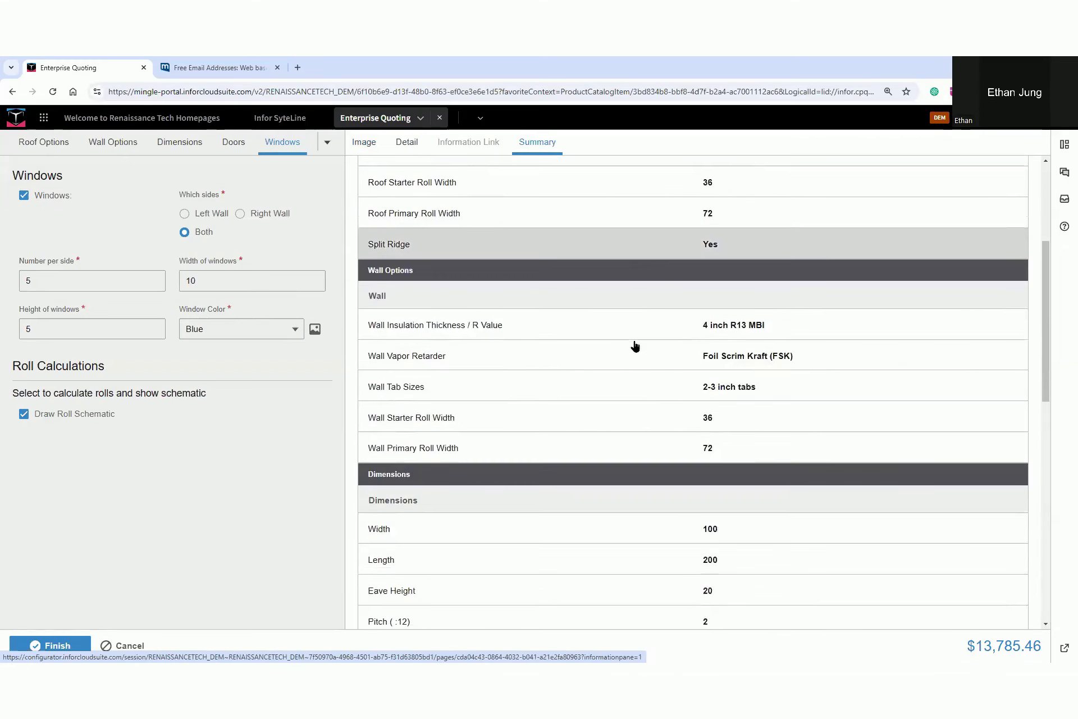
{"action": "scroll", "coordinate": [623, 401], "scroll_direction": "down", "scroll_amount": 4}
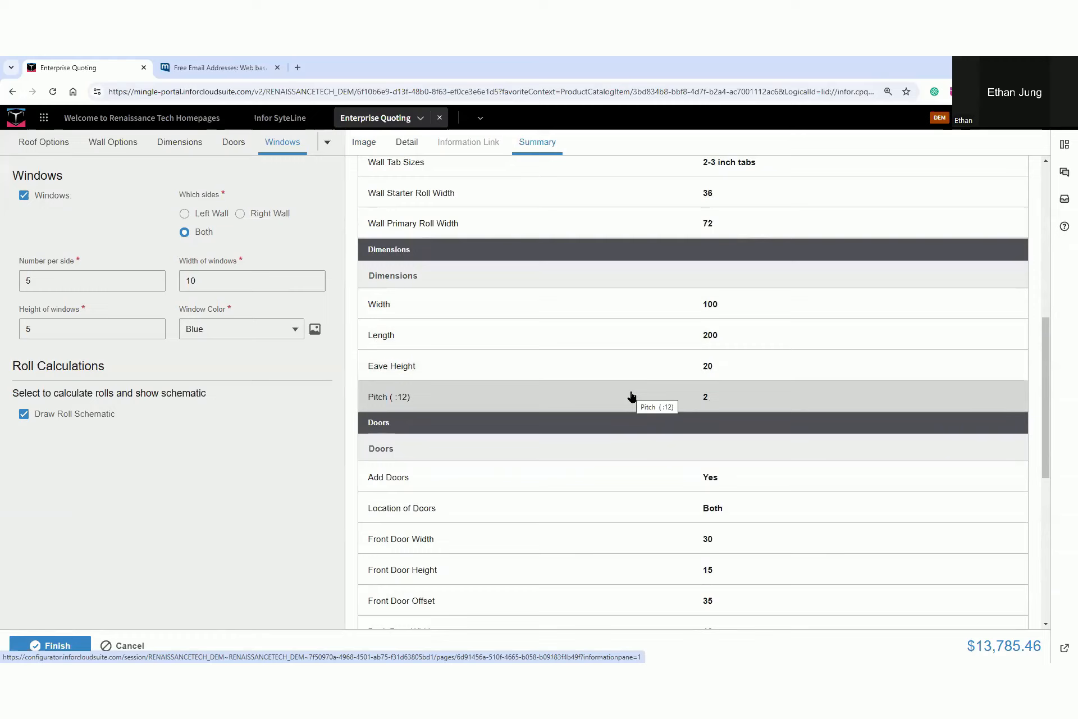
Set the outbuilding's width to 150, length to 175, eave height to 27 and pitch to 13
{"action": "left_click", "coordinate": [653, 309]}
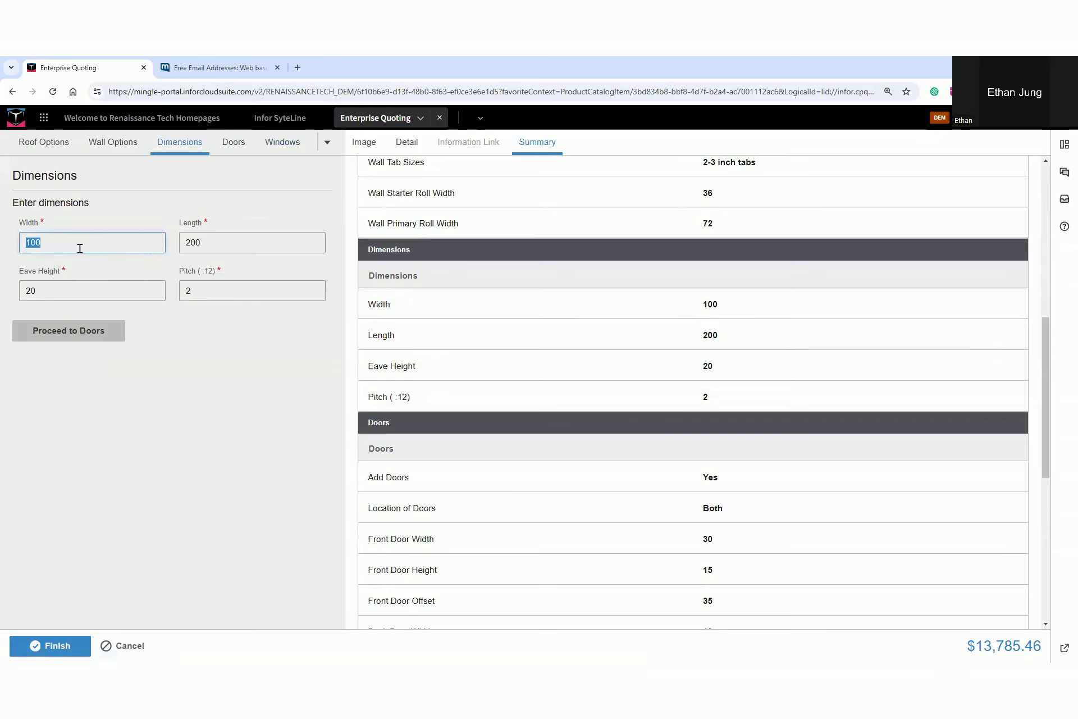
{"action": "type", "text": "150"}
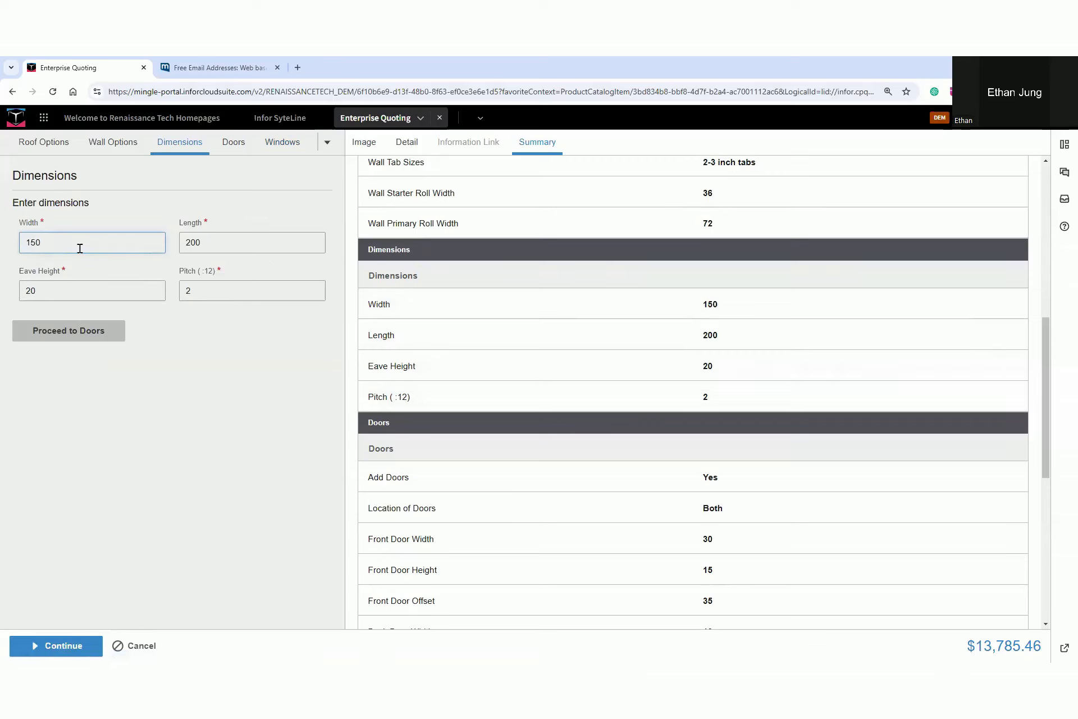
{"action": "left_click", "coordinate": [567, 333]}
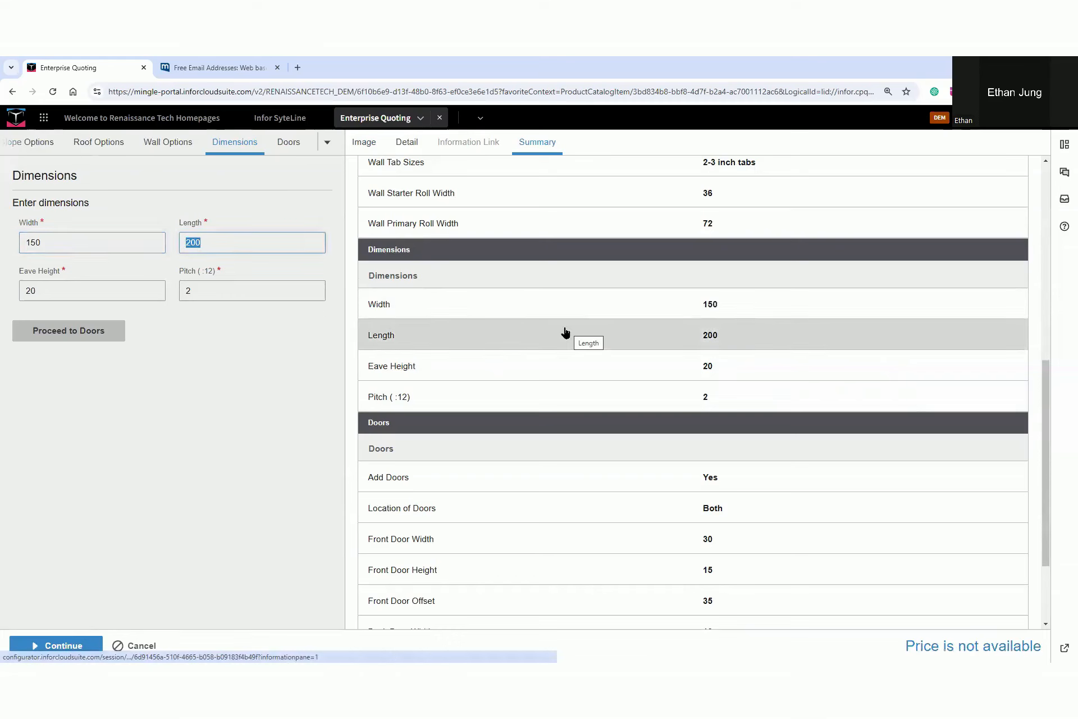
{"action": "type", "text": "175"}
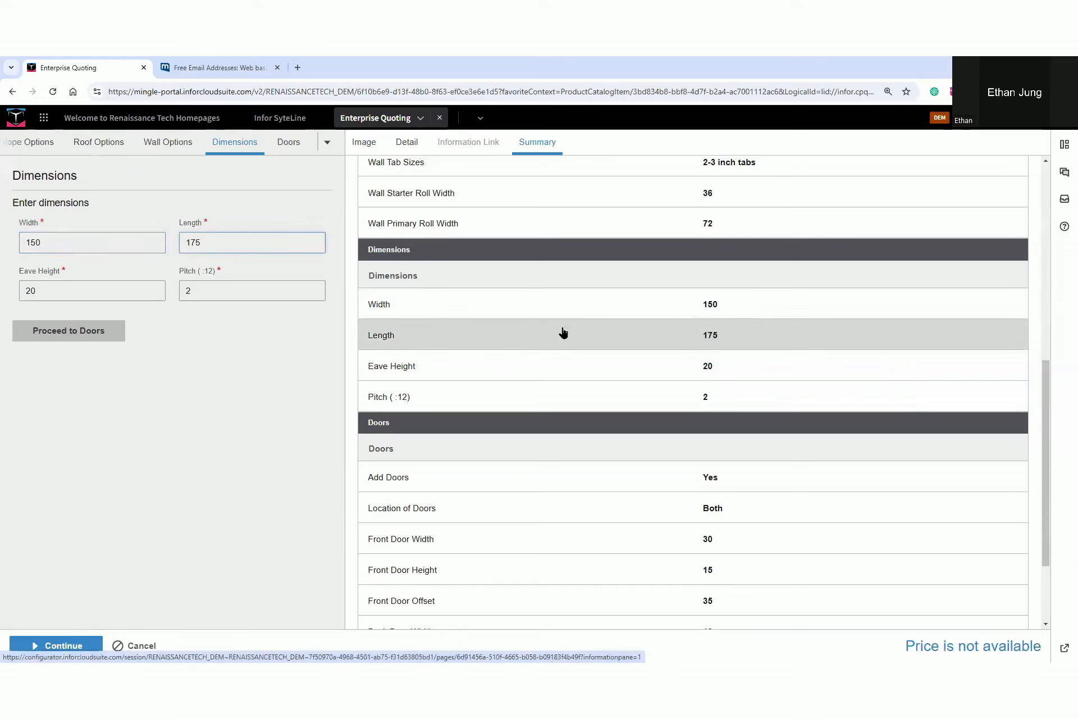
{"action": "left_click", "coordinate": [573, 366]}
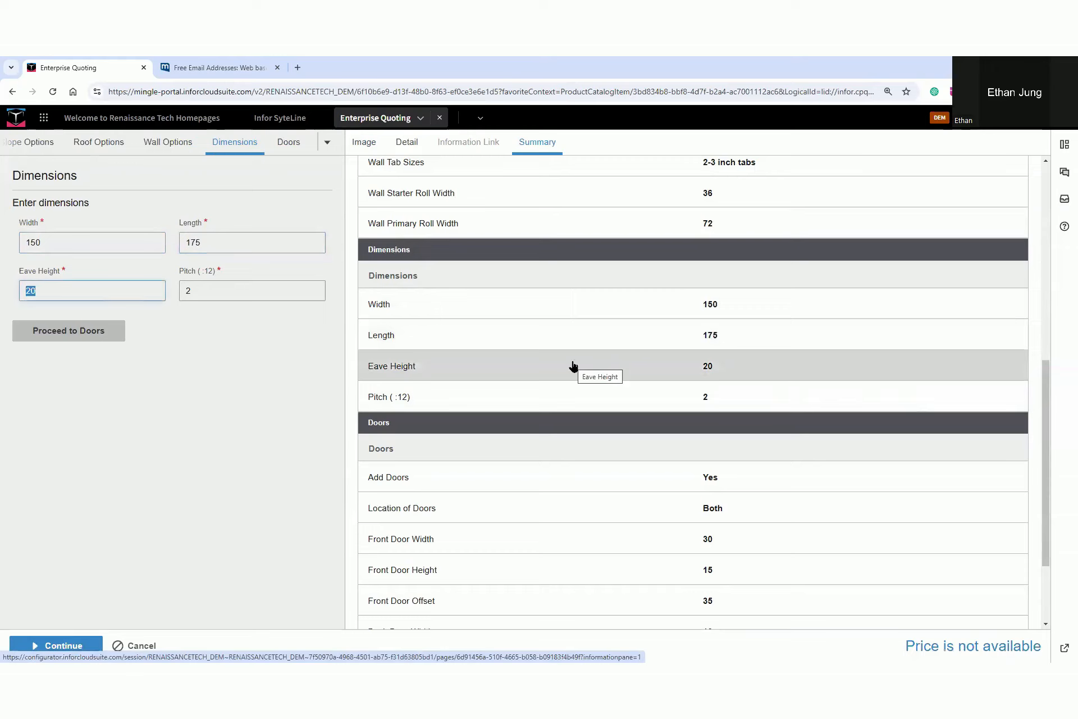
{"action": "type", "text": "27"}
{"action": "left_click", "coordinate": [599, 398]}
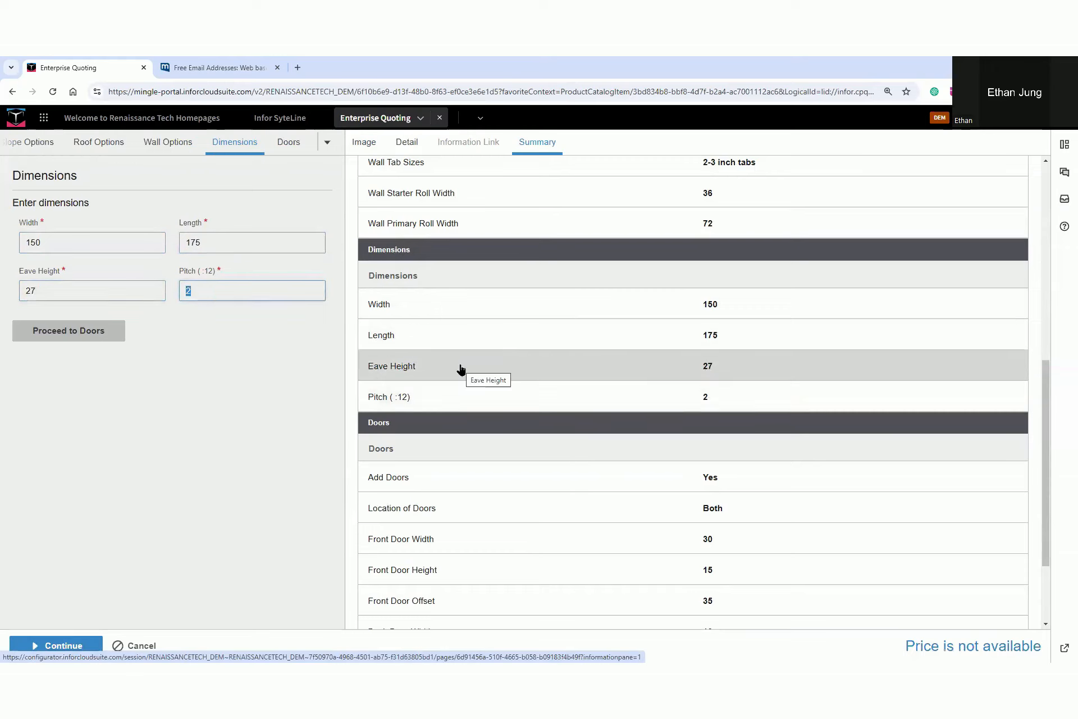
{"action": "type", "text": "13"}
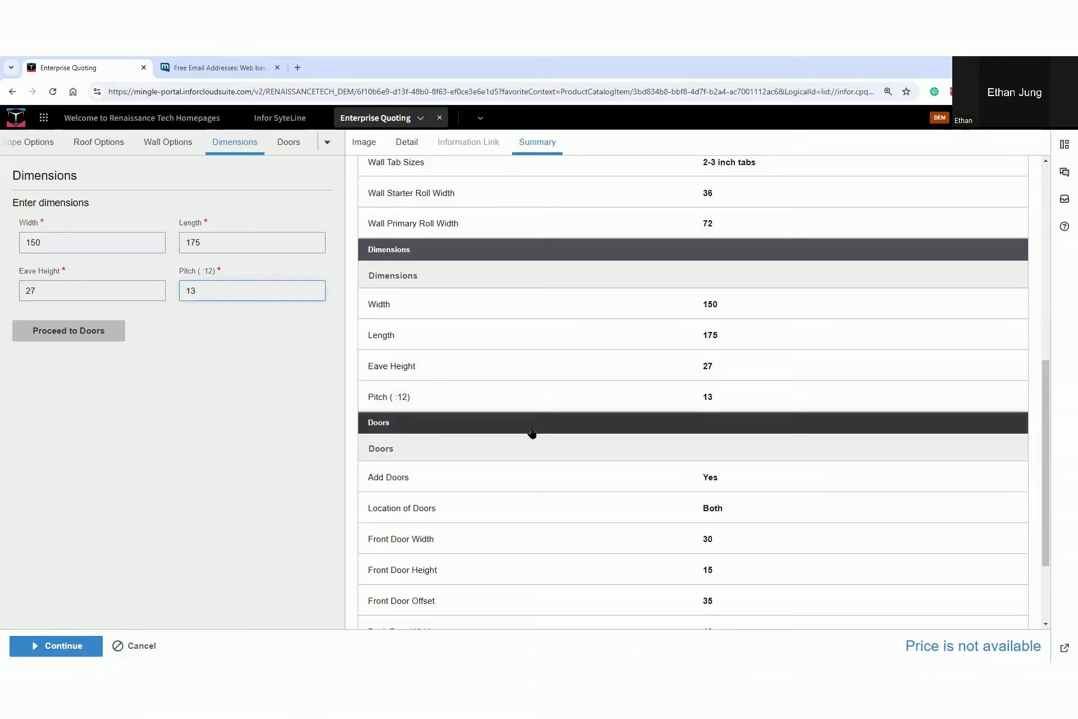
Change the location of the outbuilding's doors to Back Wall
{"action": "left_click", "coordinate": [577, 476]}
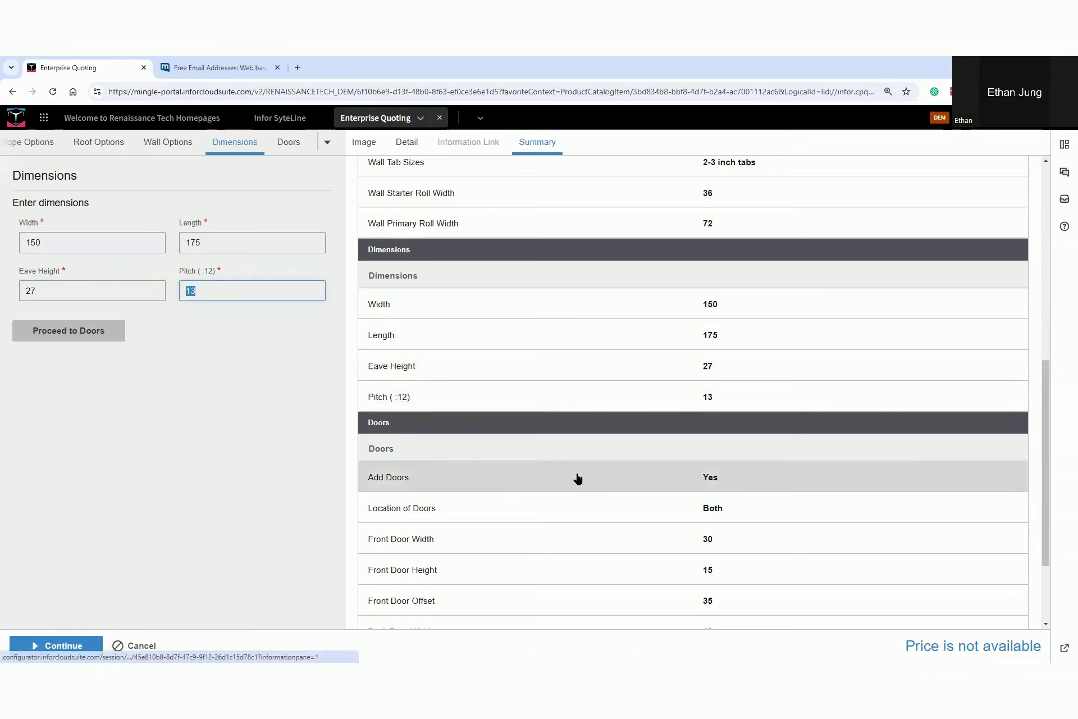
{"action": "left_click", "coordinate": [411, 440]}
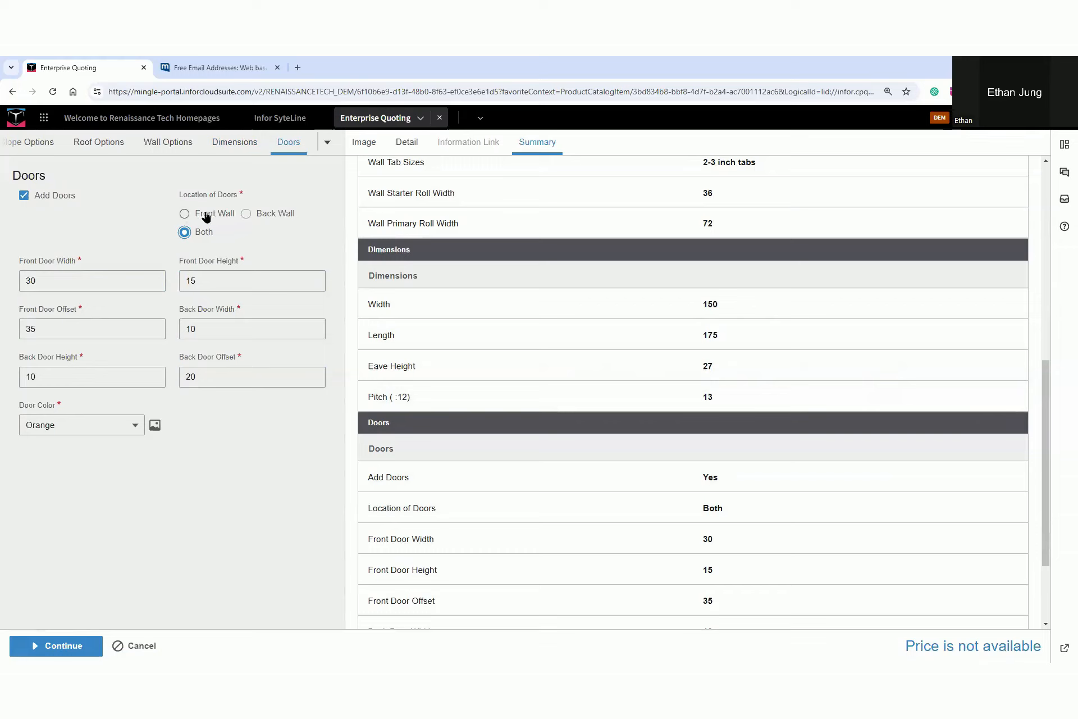
{"action": "left_click", "coordinate": [247, 214]}
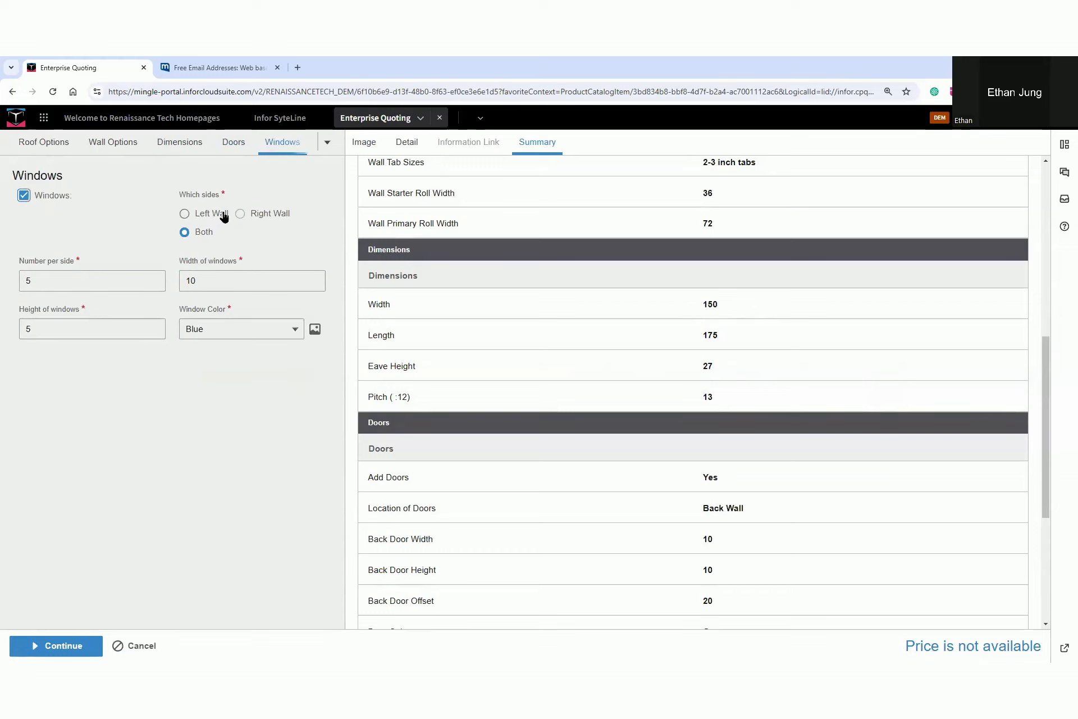
Place the windows on the Left Wall only, with 3 per side and Red as the window color
{"action": "left_click", "coordinate": [207, 215]}
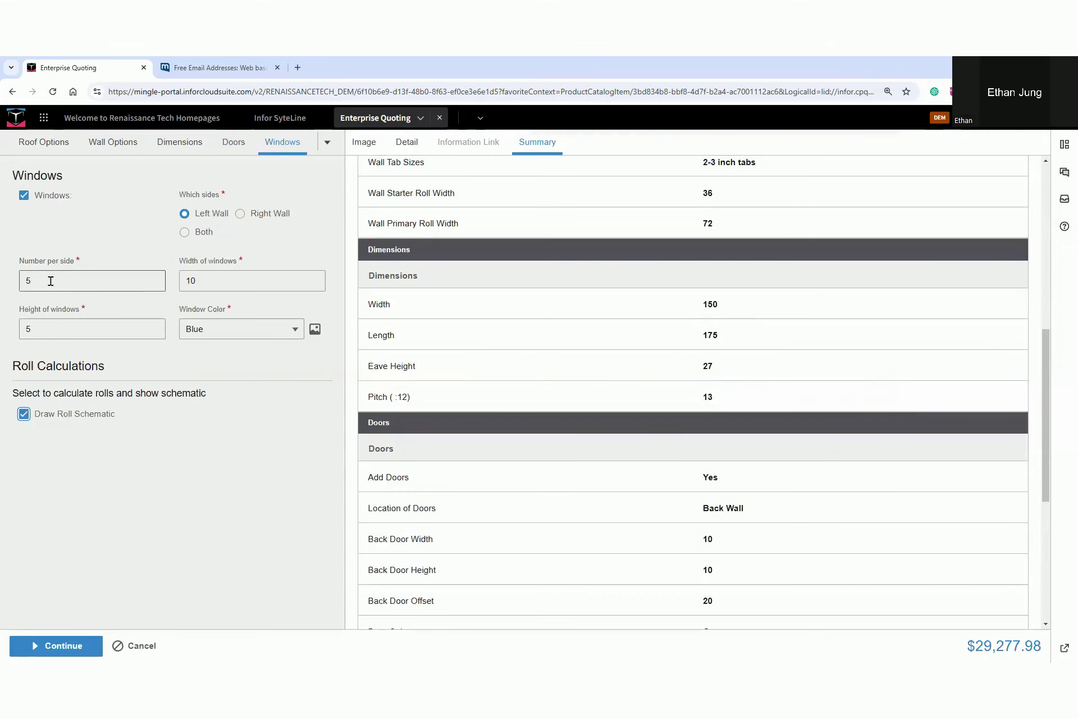
{"action": "double_click", "coordinate": [50, 280]}
{"action": "type", "text": "3"}
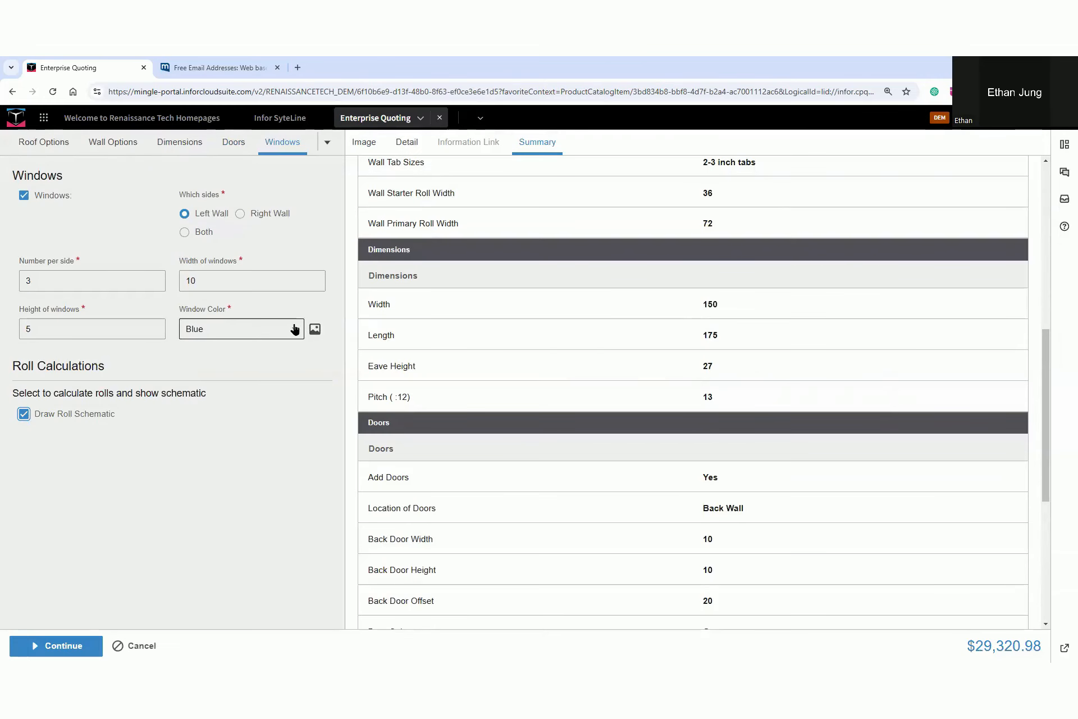
{"action": "left_click", "coordinate": [294, 328]}
{"action": "left_click", "coordinate": [315, 329]}
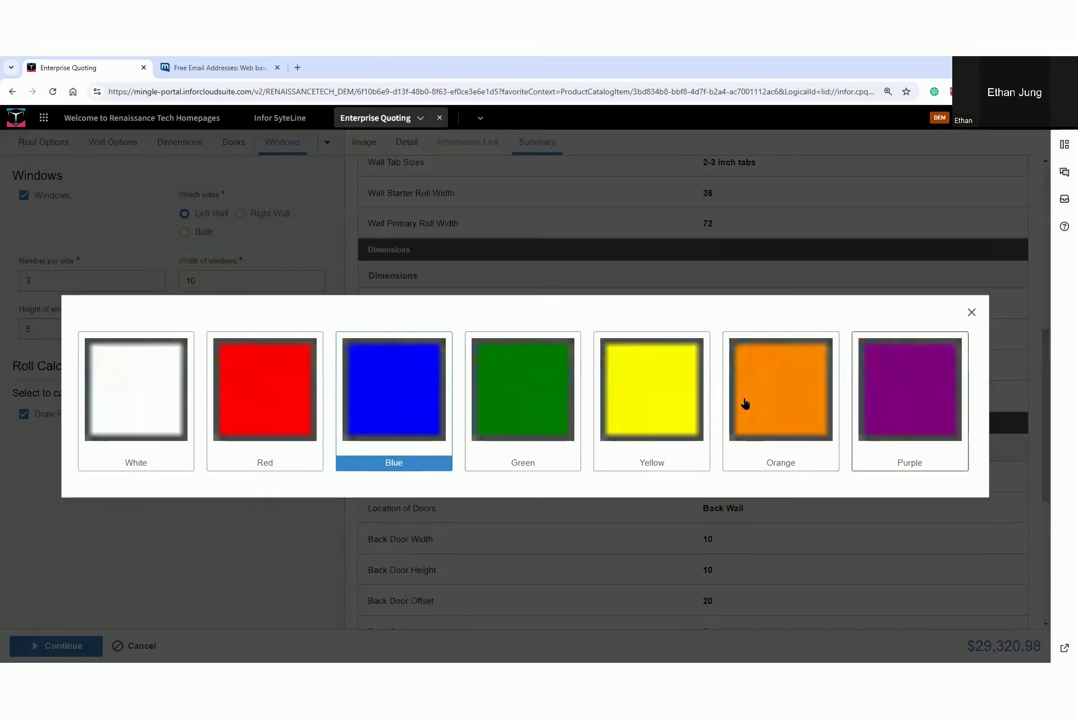
{"action": "left_click", "coordinate": [255, 404]}
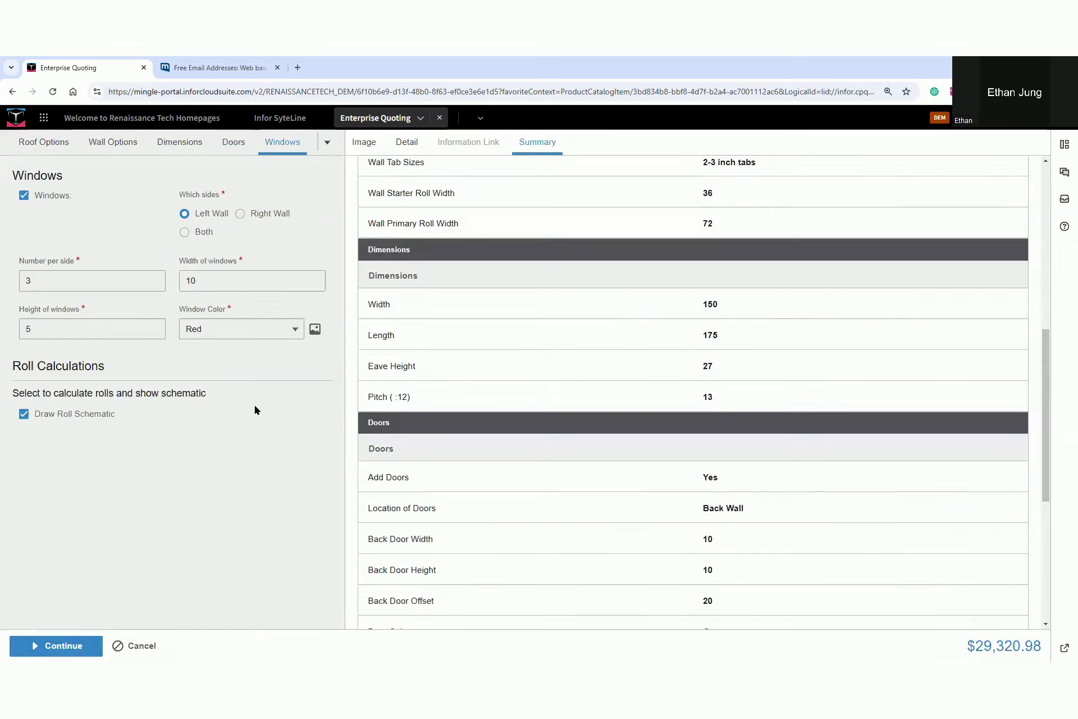
Examine the outbuilding's recalculated details and its updated building drawing
{"action": "left_click", "coordinate": [407, 144]}
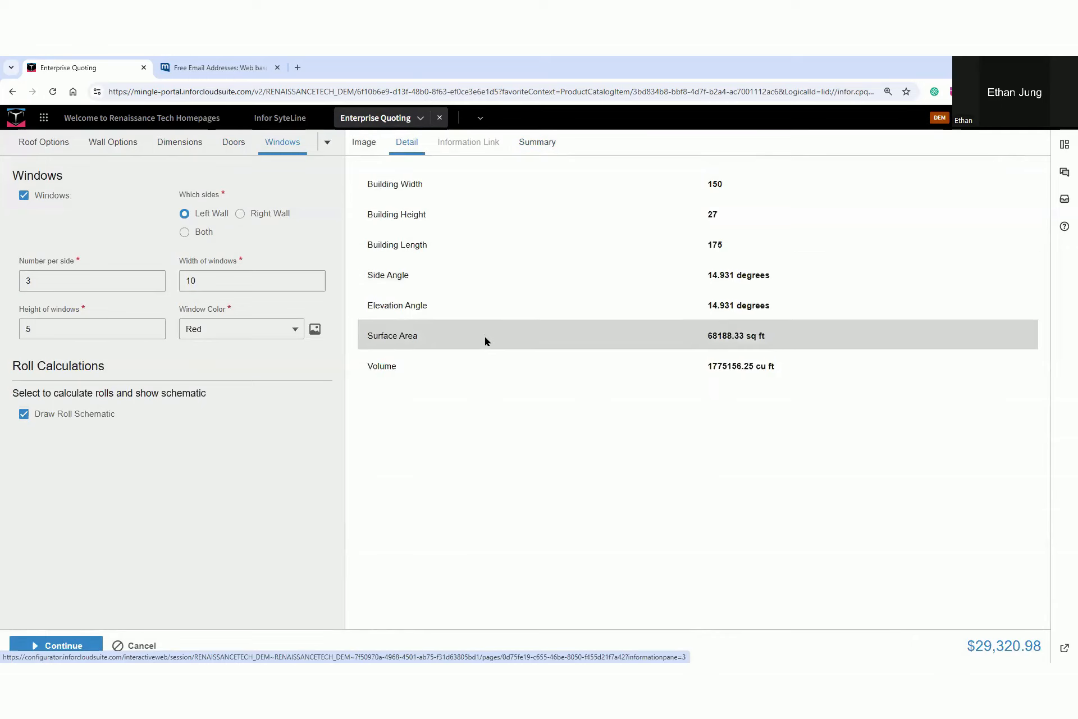
{"action": "key", "text": "ctrl+shift+w"}
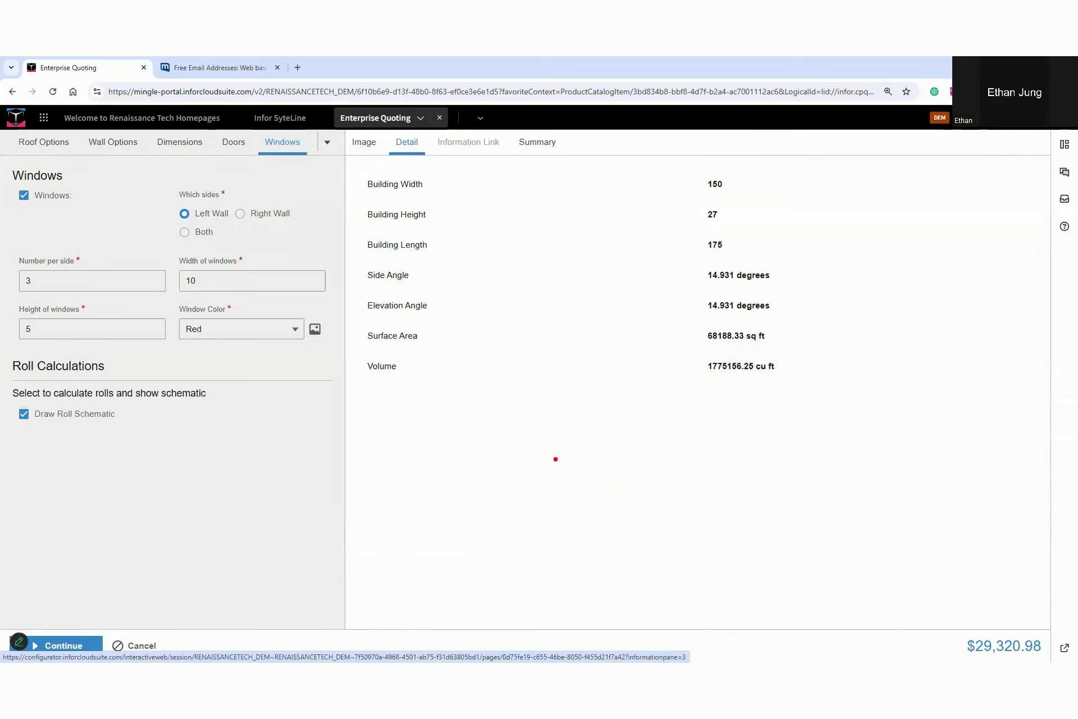
{"action": "left_click_drag", "start_coordinate": [904, 642], "coordinate": [951, 641]}
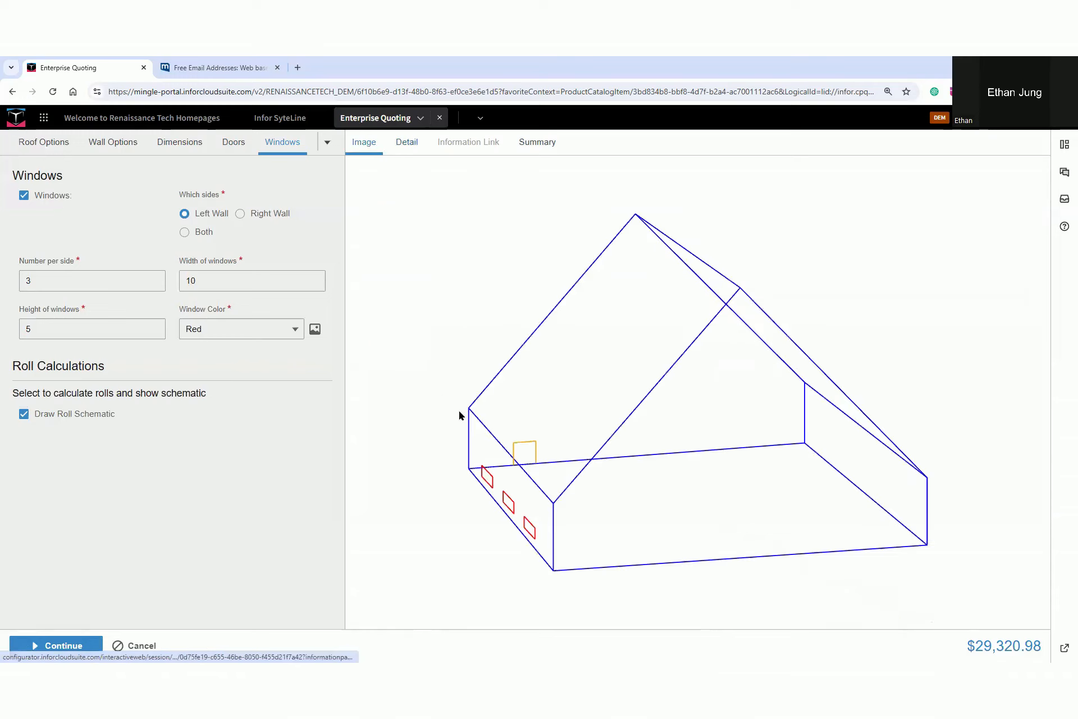
Regenerate the roll schematic by turning Draw Roll Schematic off and on again, and finish the configuration
{"action": "left_click", "coordinate": [24, 415]}
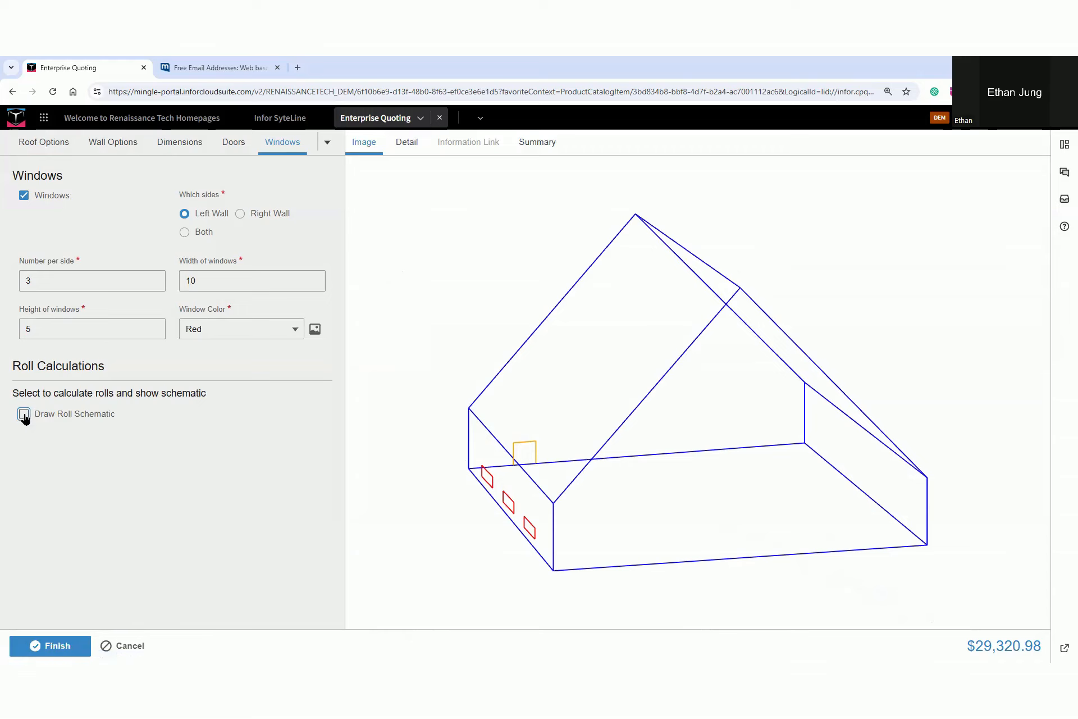
{"action": "left_click", "coordinate": [23, 414]}
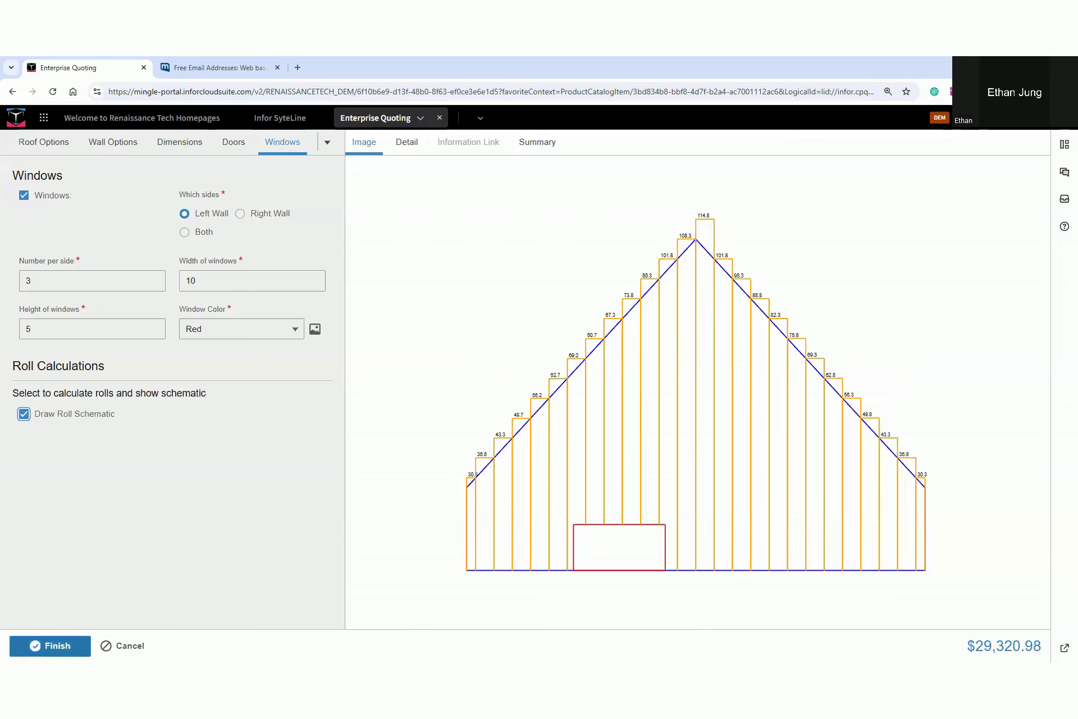
{"action": "left_click", "coordinate": [50, 645]}
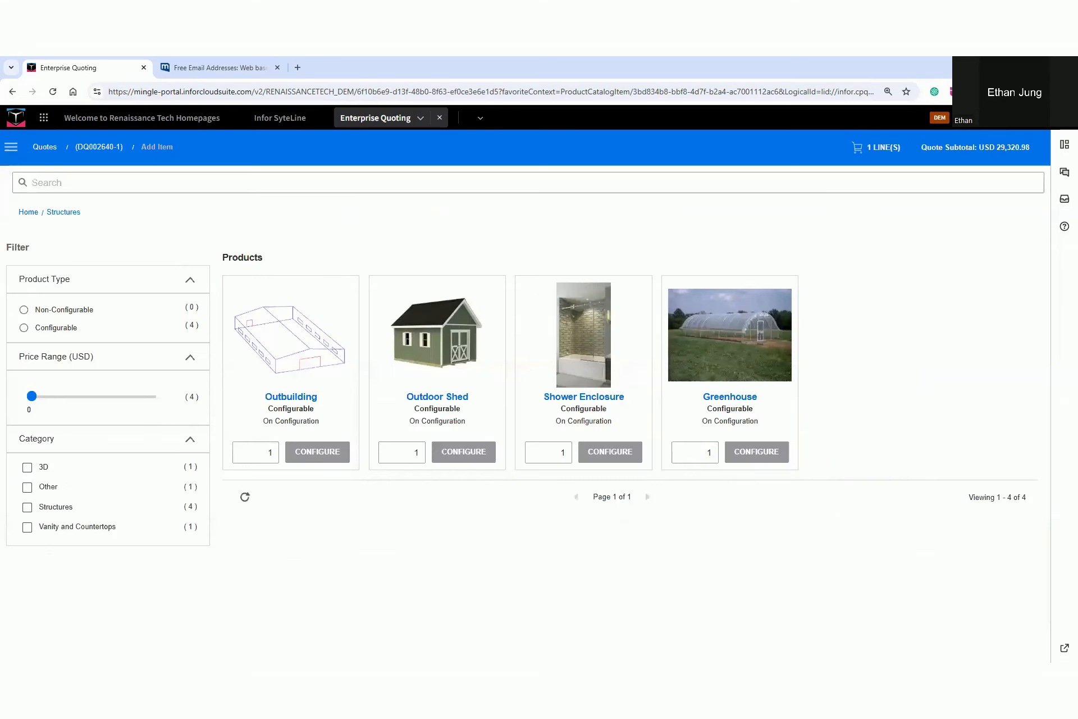
Open the quote's lines and expand the Outbuilding line to review its configured details
{"action": "left_click", "coordinate": [885, 147]}
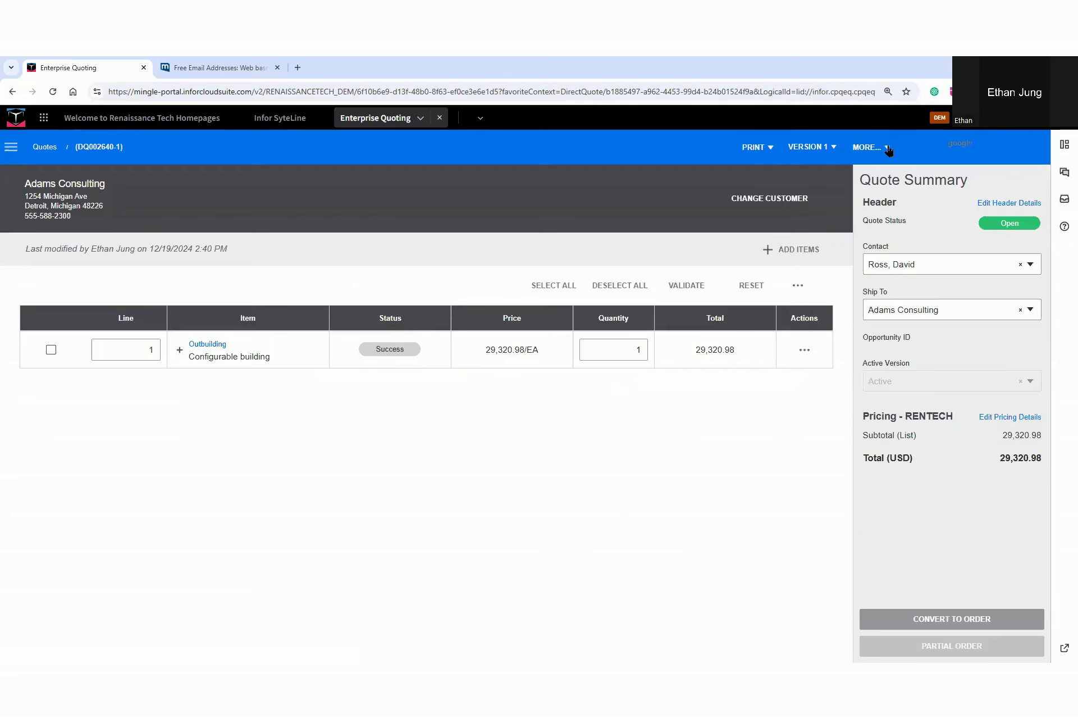
{"action": "left_click", "coordinate": [180, 350]}
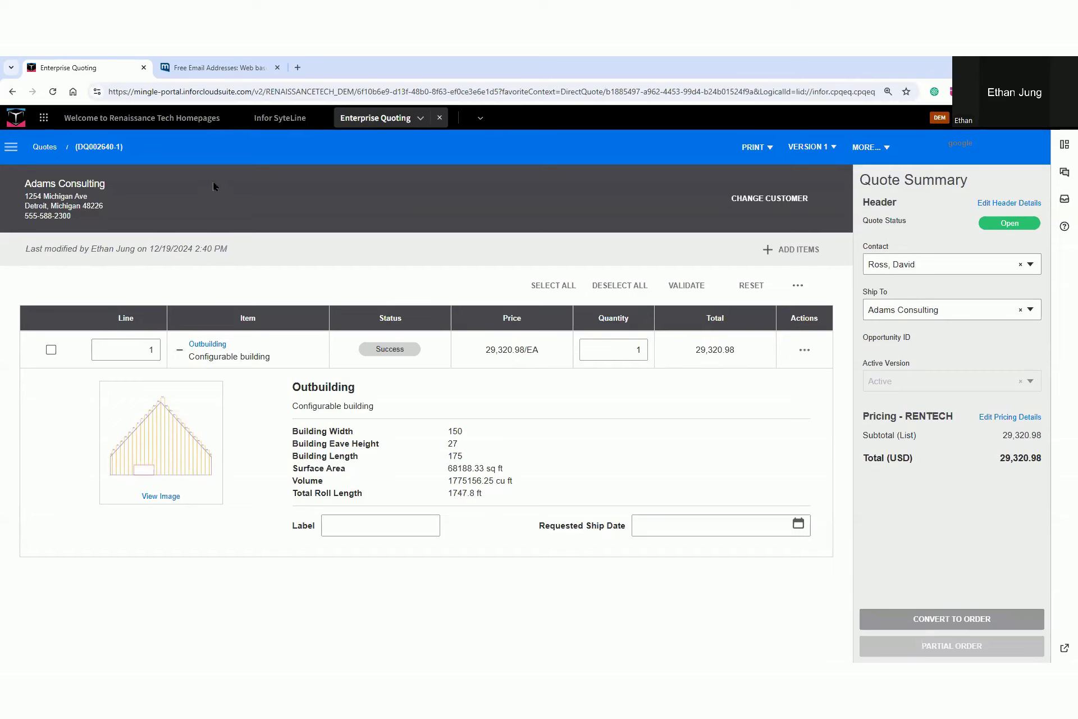
Return to the Renaissance Tech homepage and examine its video and Useful links widgets
{"action": "left_click", "coordinate": [173, 119]}
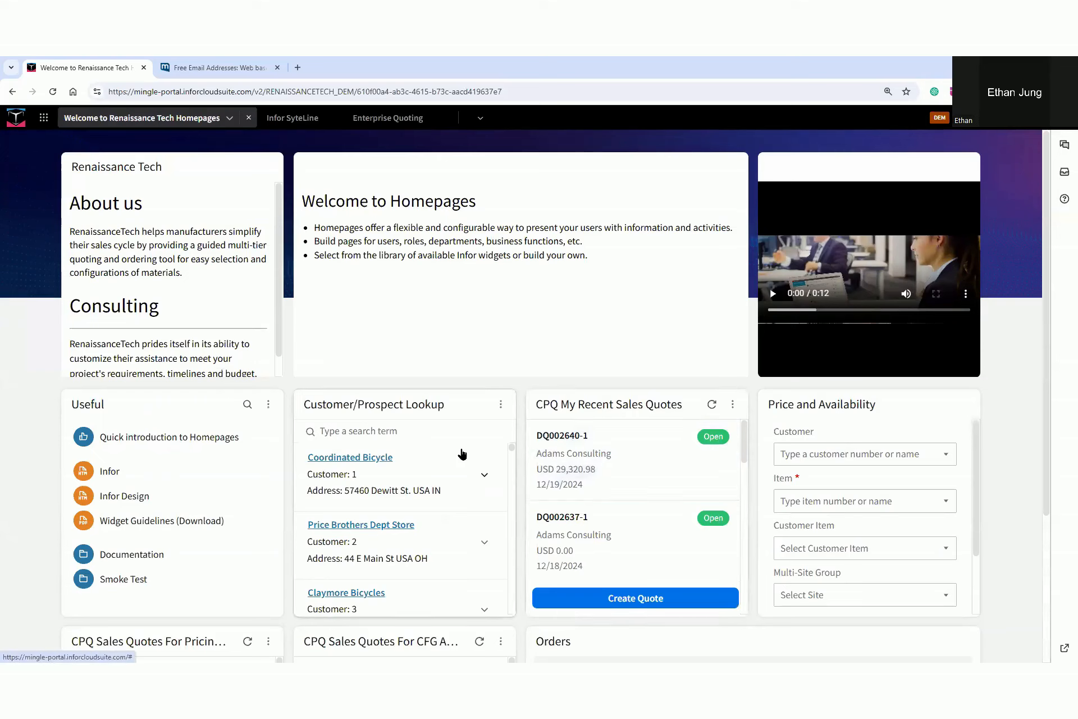
{"action": "key", "text": "ctrl+shift+w"}
{"action": "left_click_drag", "start_coordinate": [675, 292], "coordinate": [747, 279]}
{"action": "left_click_drag", "start_coordinate": [251, 392], "coordinate": [167, 418]}
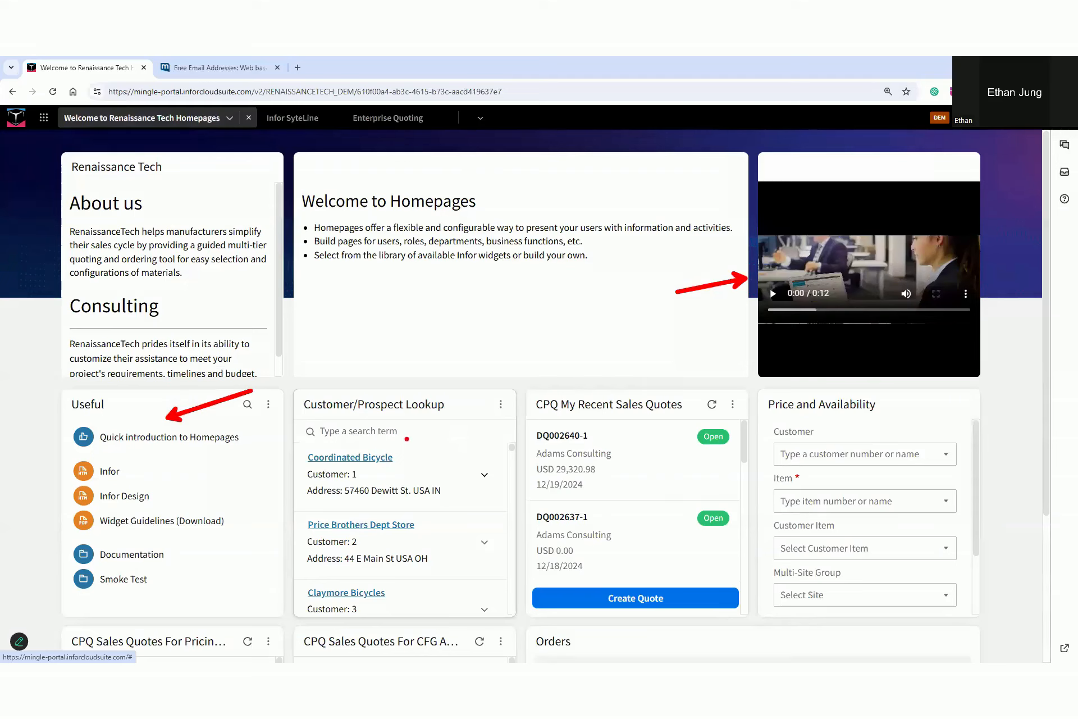
{"action": "key", "text": "ctrl+shift+w"}
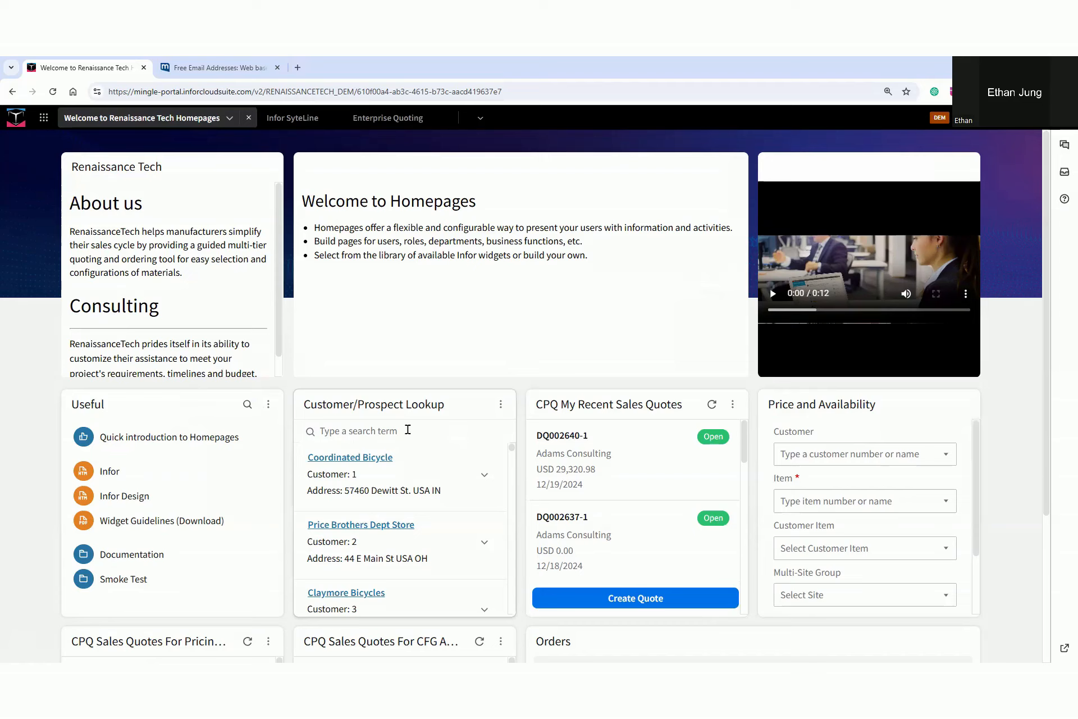
Search the Customer/Prospect Lookup for "adams" and expand the contact details of Adams Consulting
{"action": "type", "text": "adams"}
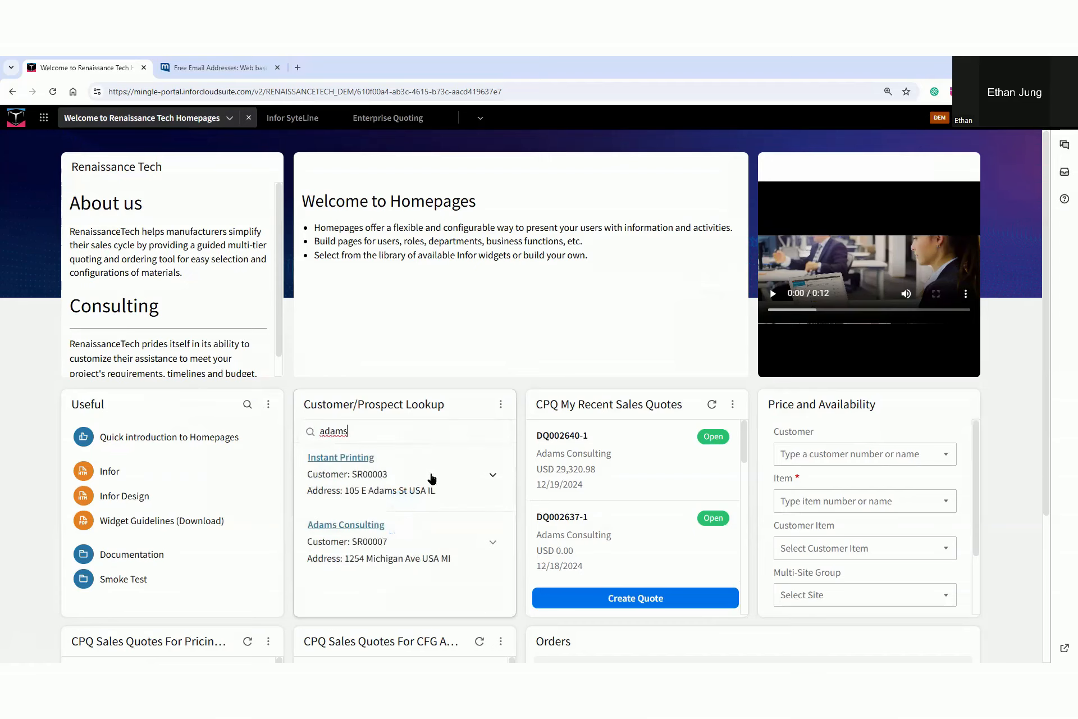
{"action": "left_click", "coordinate": [493, 544]}
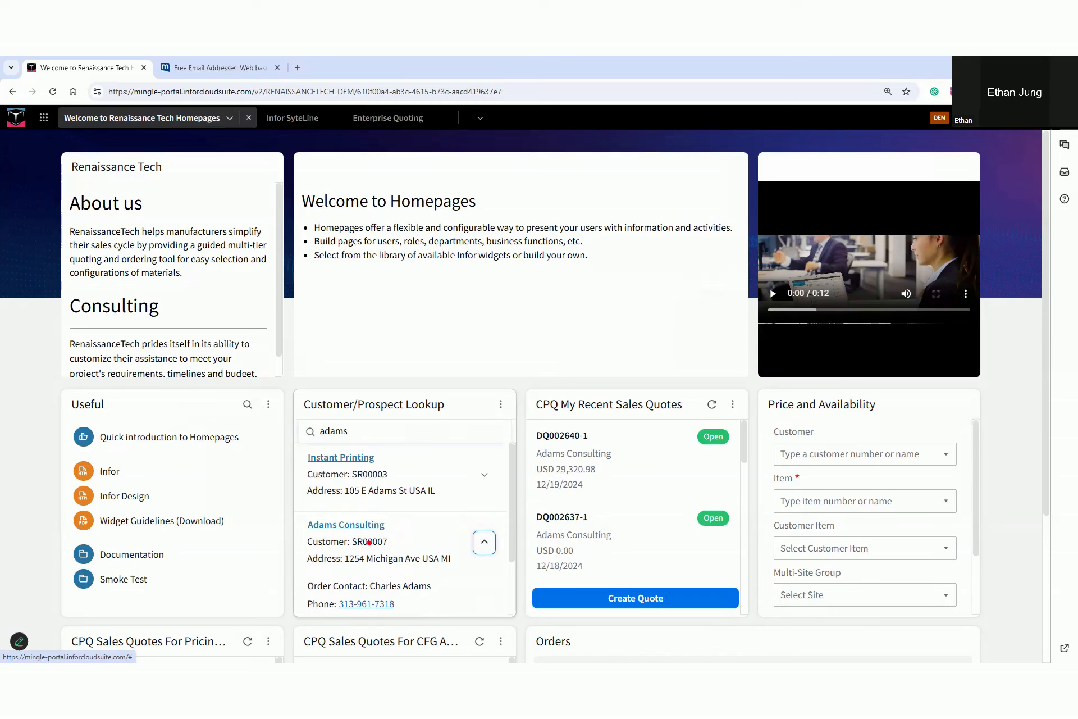
{"action": "left_click_drag", "start_coordinate": [298, 532], "coordinate": [426, 557]}
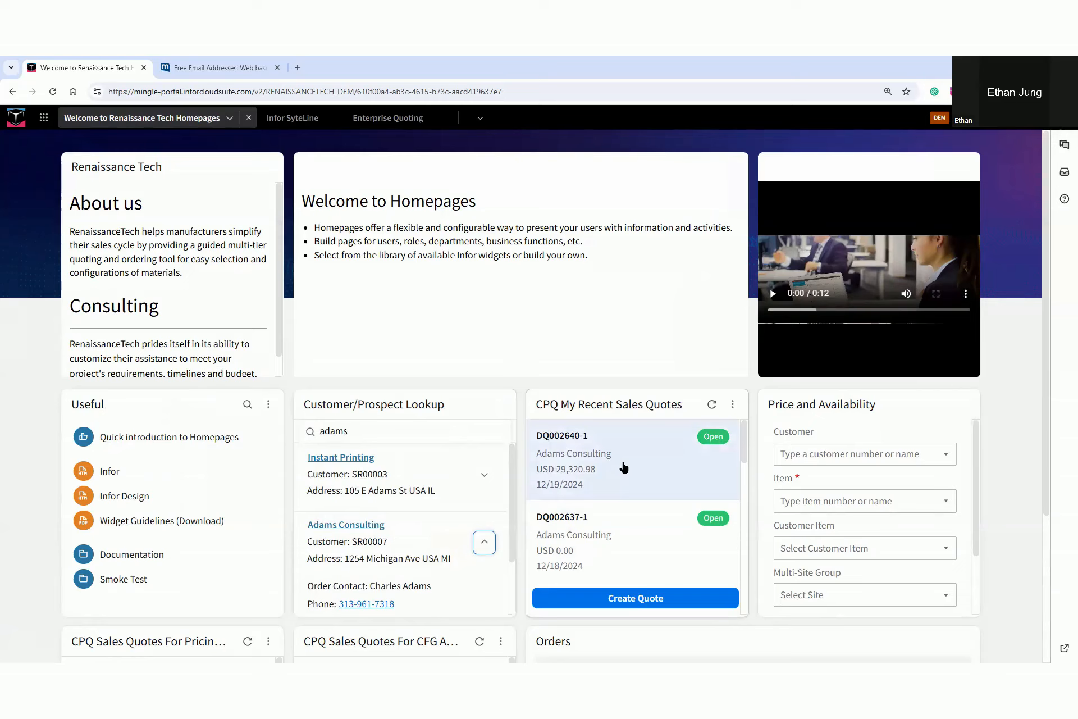
Look up the price and availability of item 160140 Hub, and close the results
{"action": "left_click", "coordinate": [879, 499]}
{"action": "type", "text": "160140"}
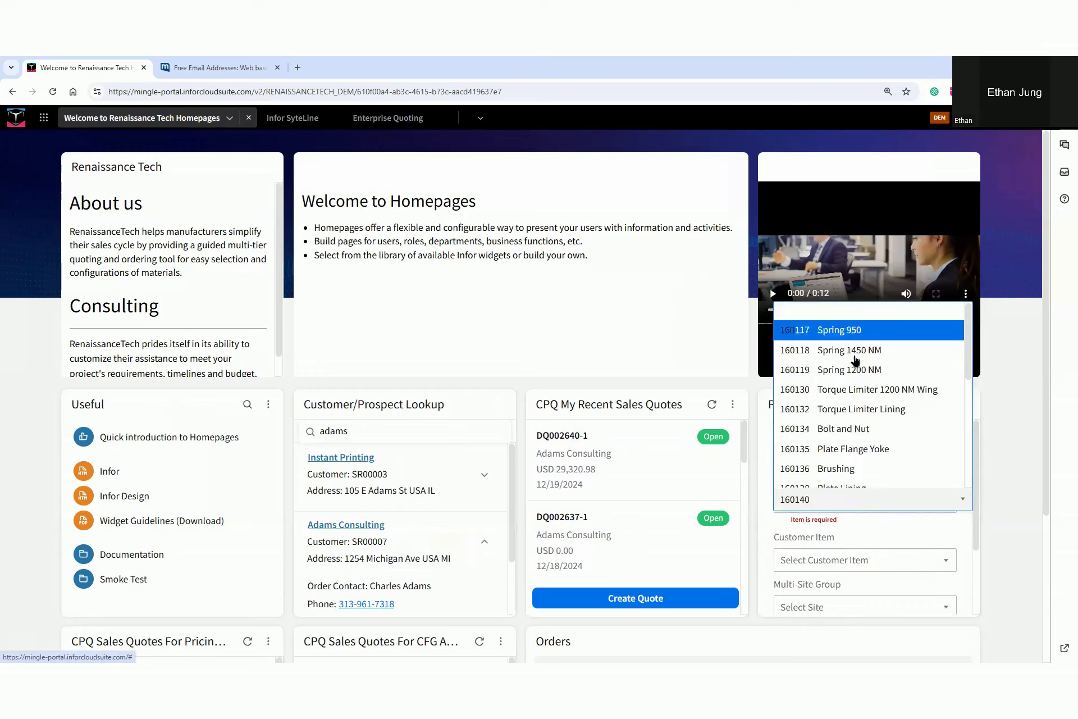
{"action": "scroll", "coordinate": [867, 461], "scroll_direction": "down", "scroll_amount": 2}
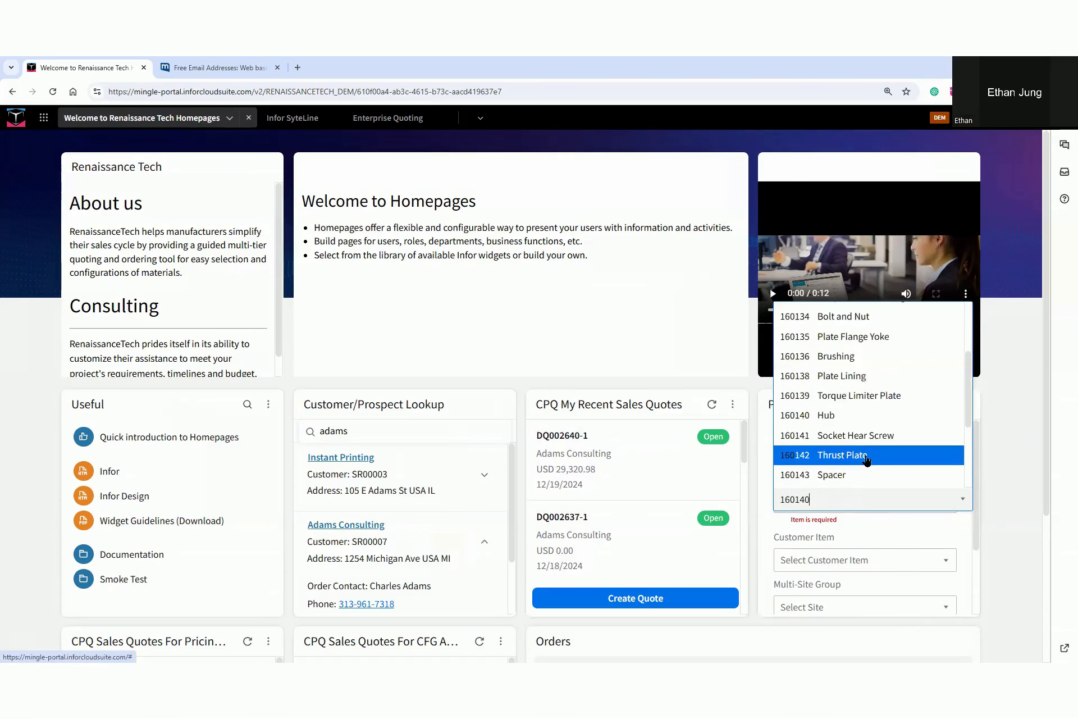
{"action": "left_click", "coordinate": [876, 415]}
{"action": "scroll", "coordinate": [879, 500], "scroll_direction": "down", "scroll_amount": 2}
{"action": "left_click", "coordinate": [880, 588]}
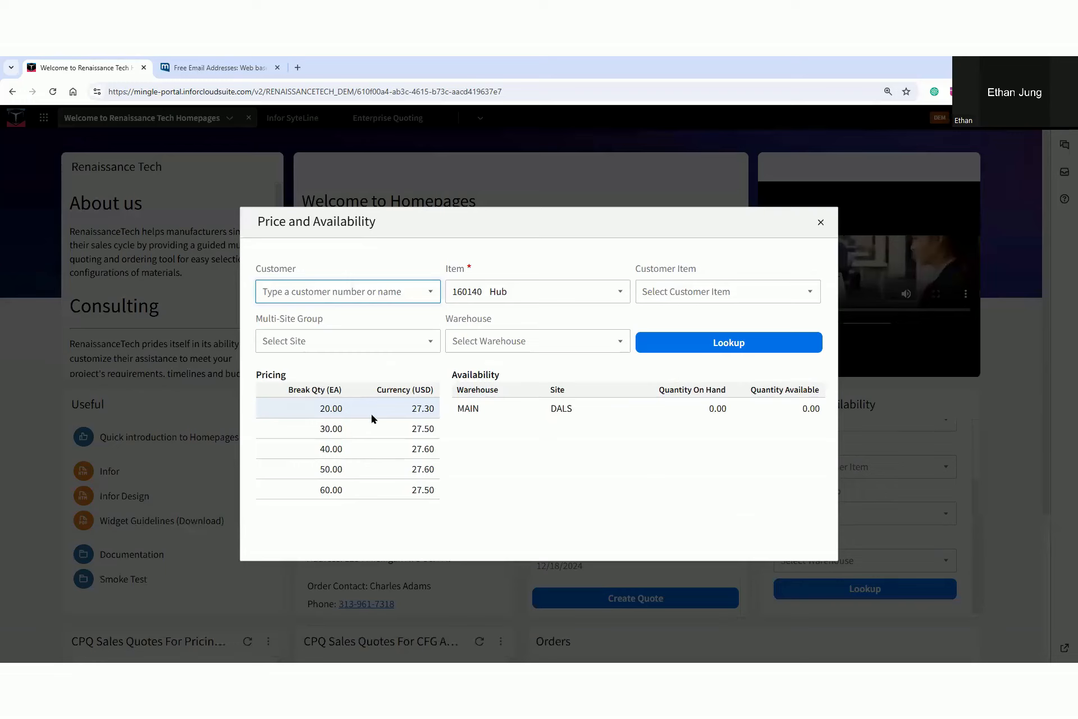
{"action": "left_click", "coordinate": [822, 224]}
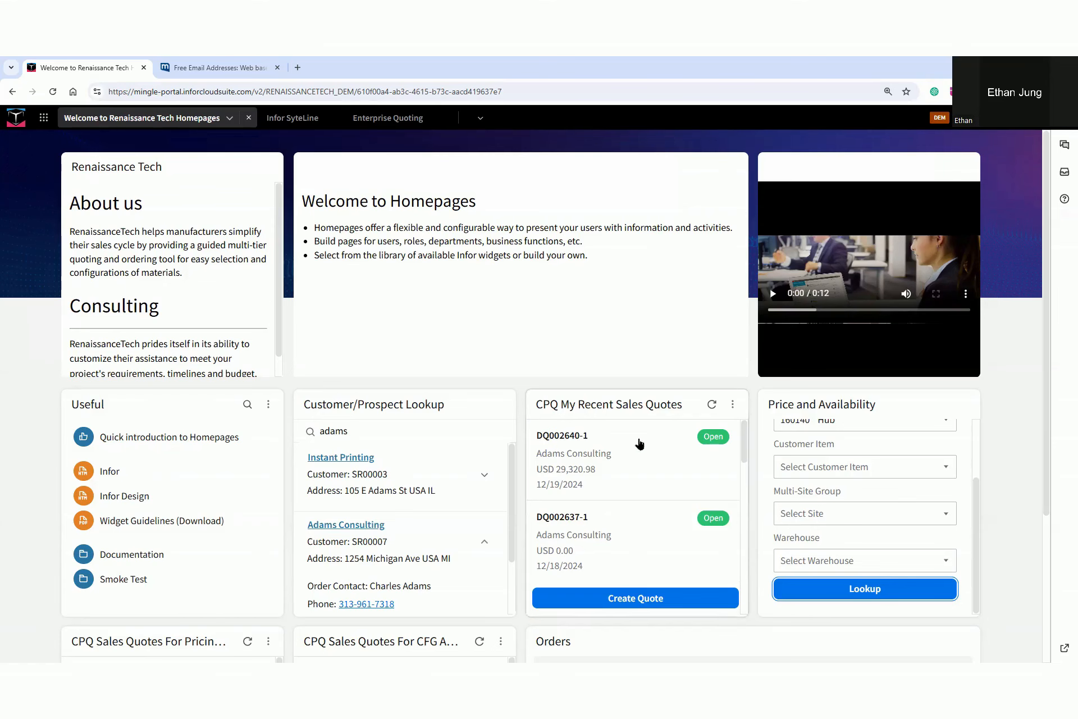
Open the most recent Adams Consulting quote, add one Hub 160140 to it, and return to the quote lines with the Outbuilding details collapsed
{"action": "left_click", "coordinate": [633, 458]}
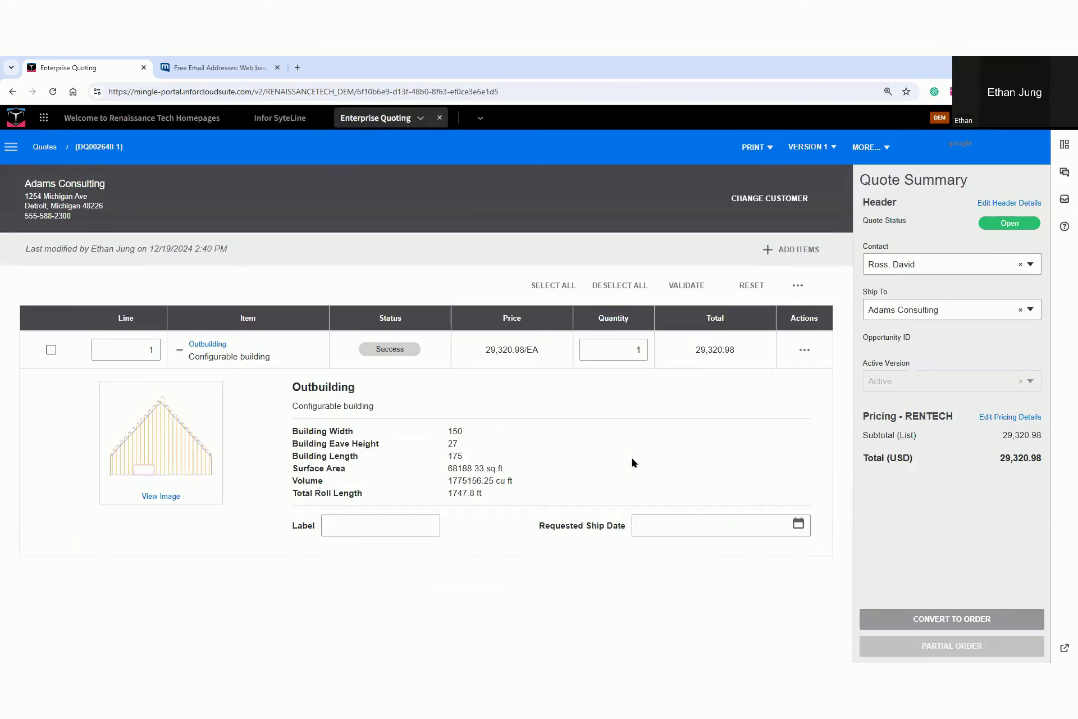
{"action": "left_click", "coordinate": [792, 249]}
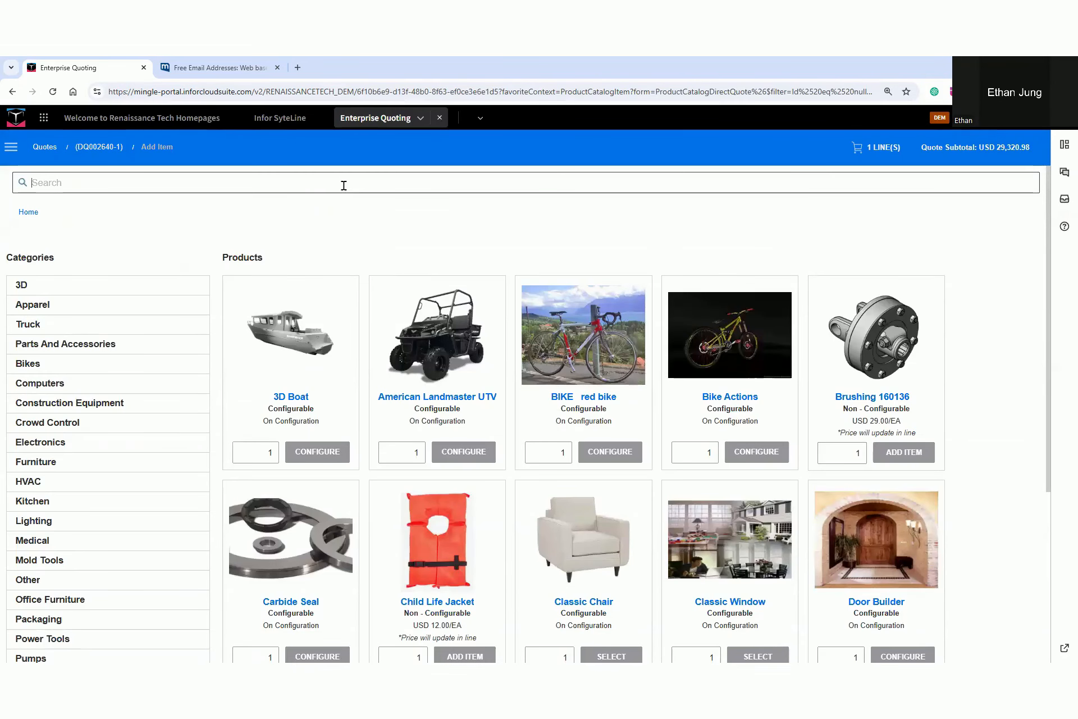
{"action": "type", "text": "160140"}
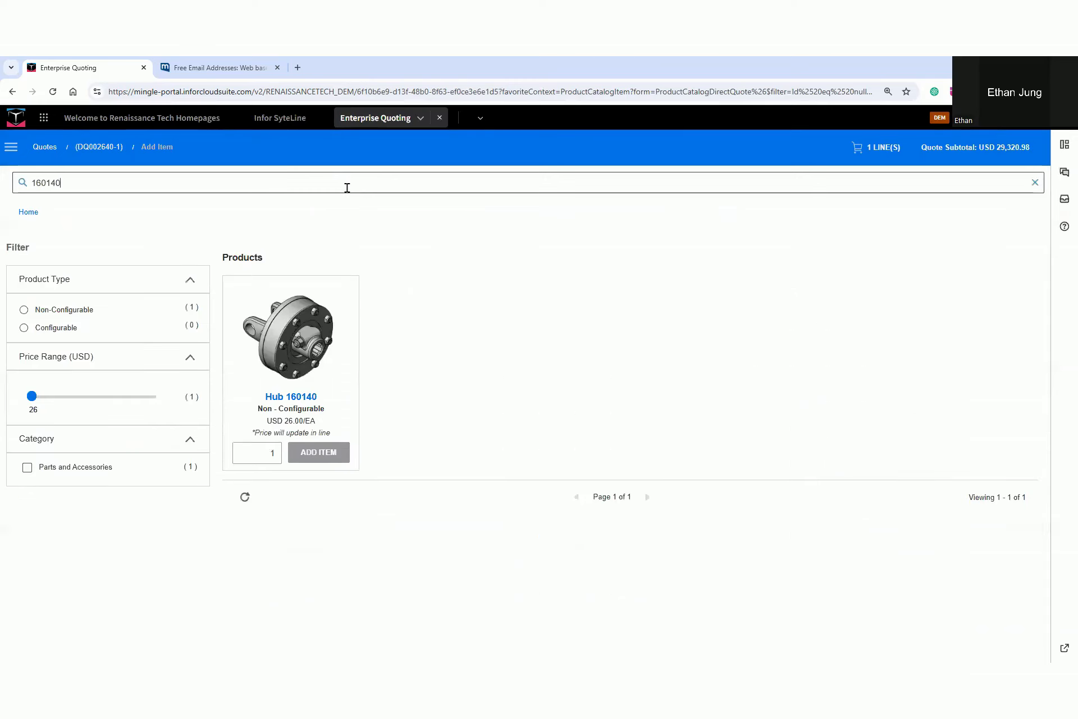
{"action": "left_click", "coordinate": [316, 454]}
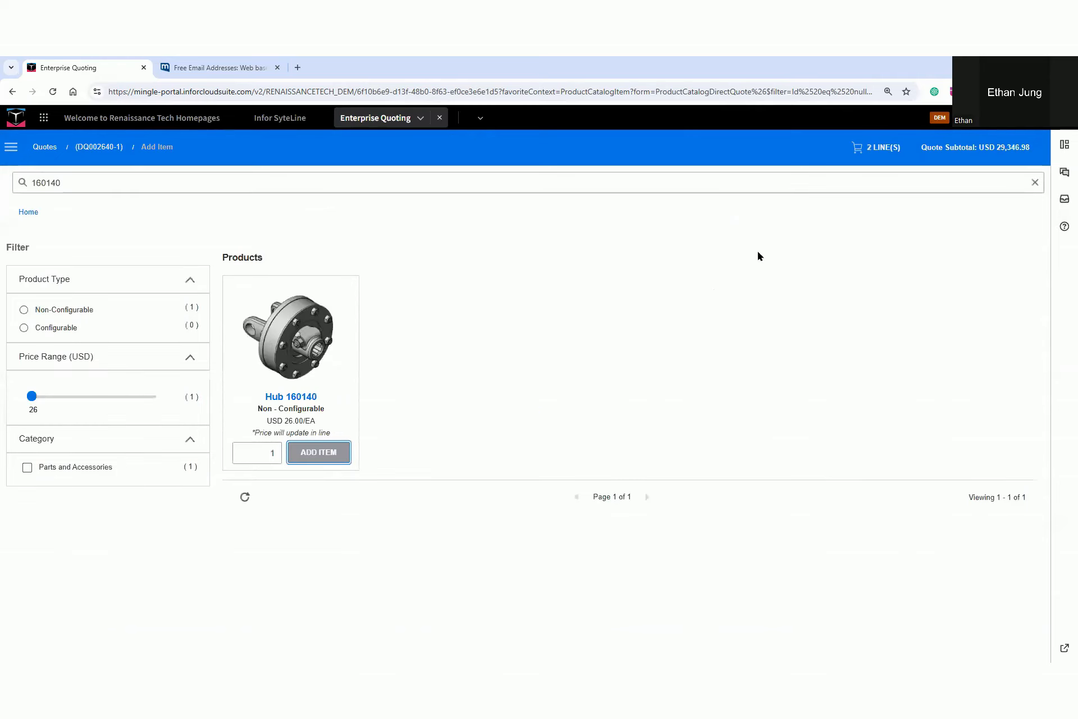
{"action": "left_click", "coordinate": [872, 161]}
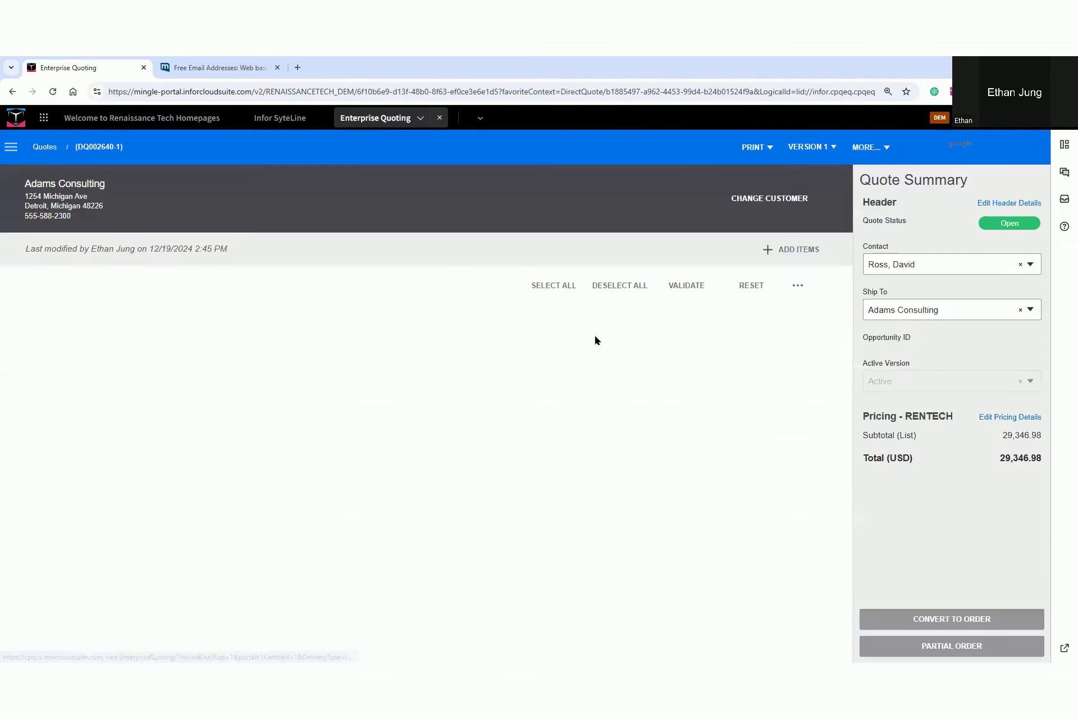
{"action": "left_click", "coordinate": [180, 351]}
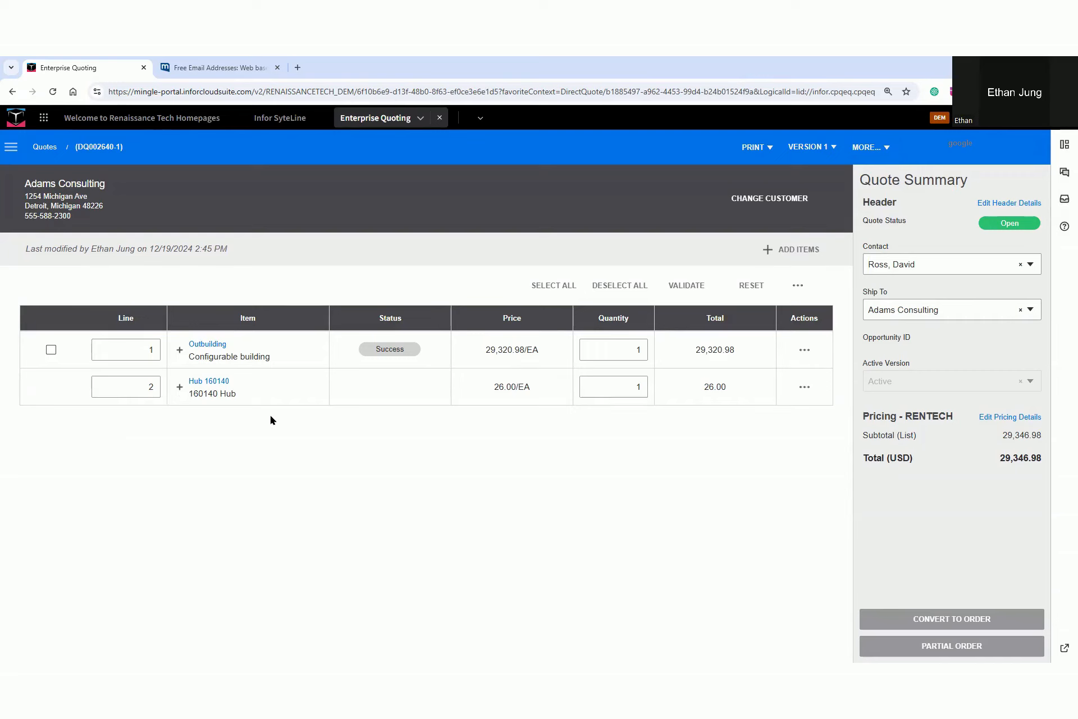
Create a new version of the quote and switch between versions 1 and 2 to compare them
{"action": "left_click", "coordinate": [870, 148]}
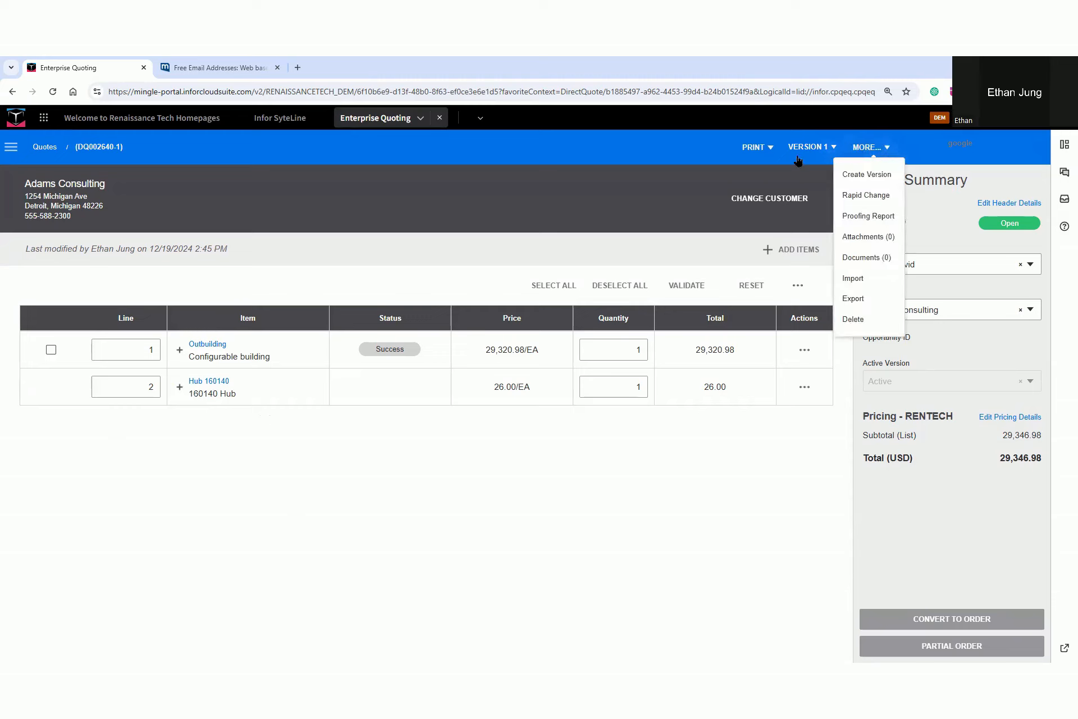
{"action": "left_click", "coordinate": [868, 176]}
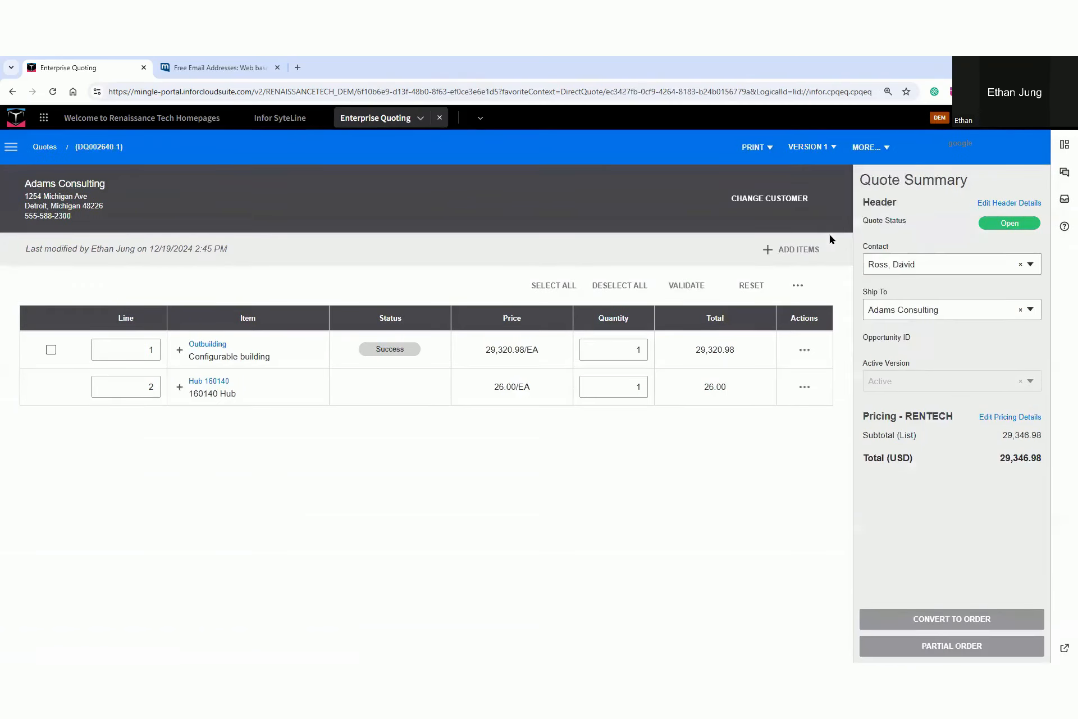
{"action": "left_click", "coordinate": [823, 150]}
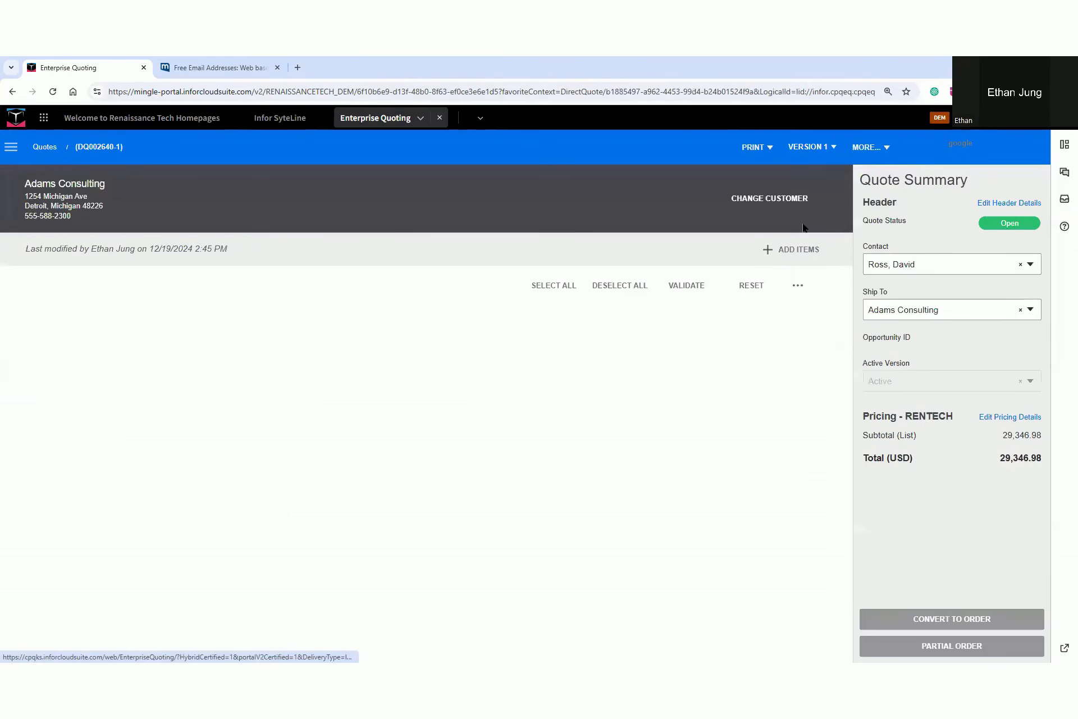
{"action": "left_click", "coordinate": [812, 146]}
{"action": "left_click", "coordinate": [803, 173]}
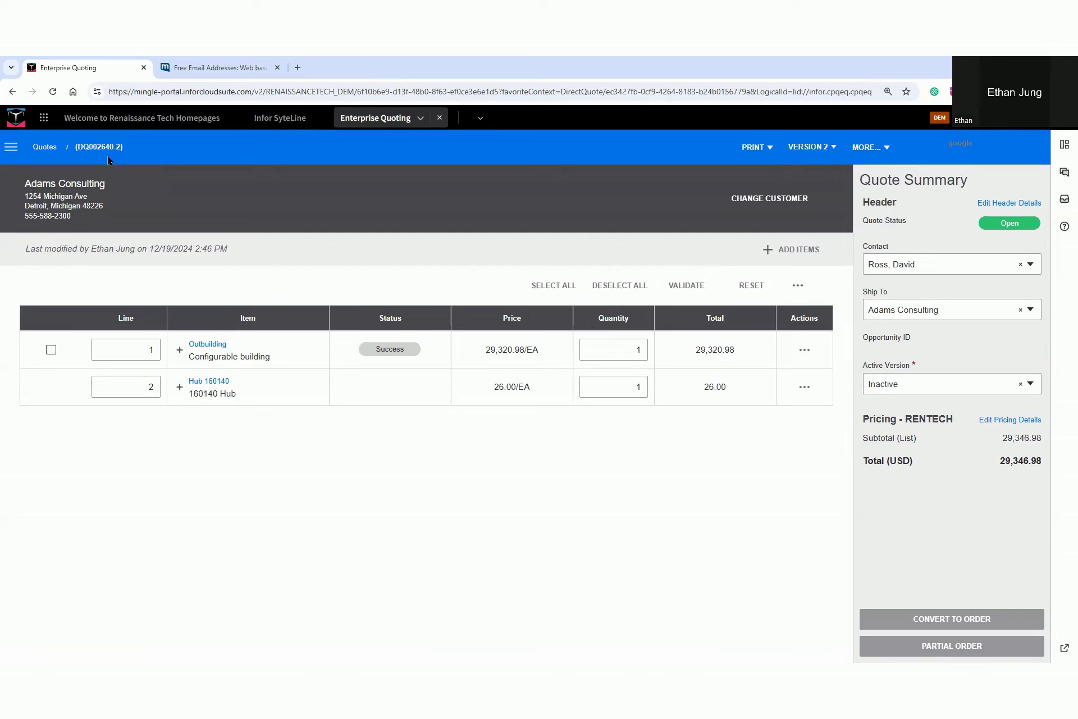
{"action": "left_click", "coordinate": [809, 146]}
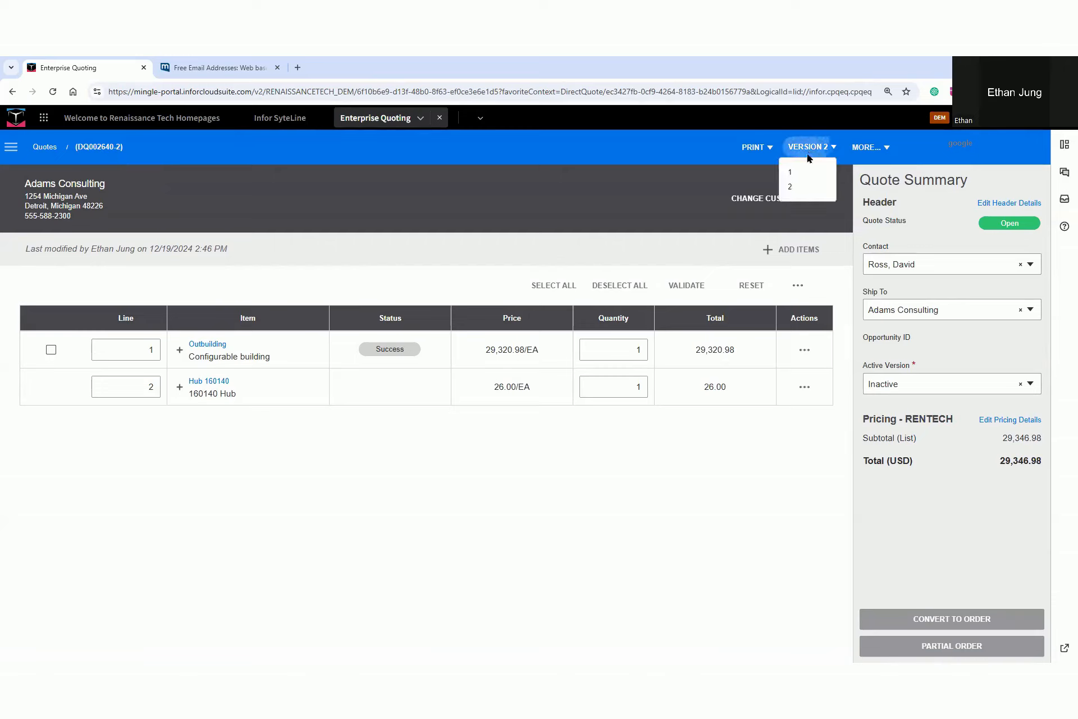
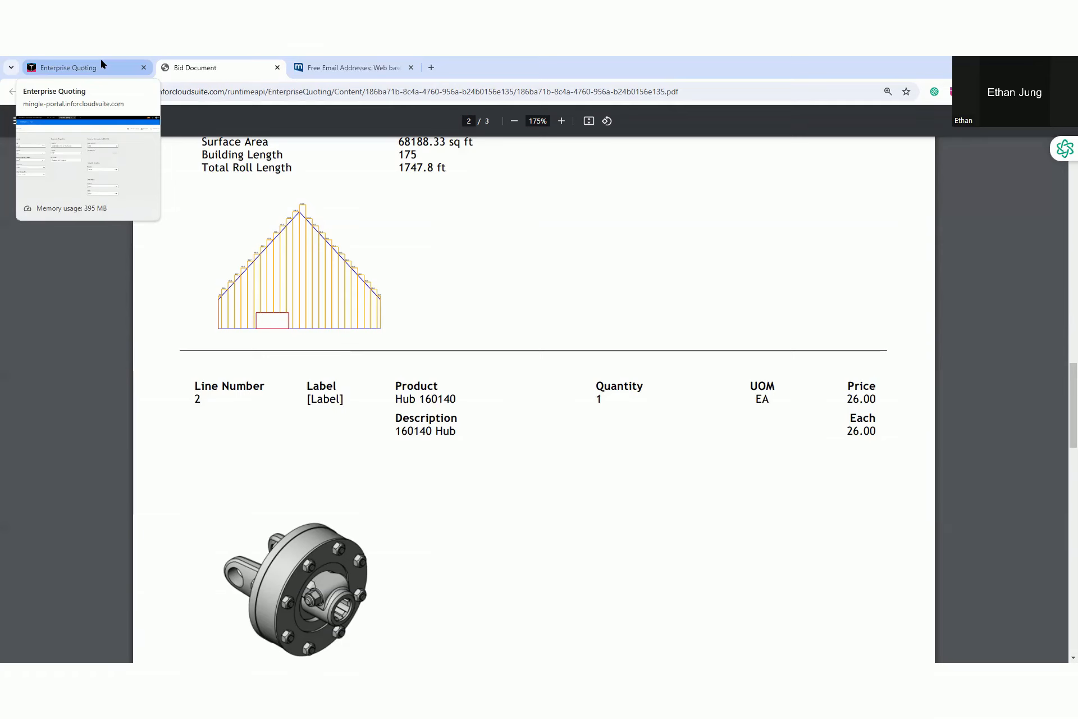
Switch back to Enterprise Quoting, search the product catalog for "shed", and start configuring one Outdoor Shed
{"action": "left_click", "coordinate": [101, 63]}
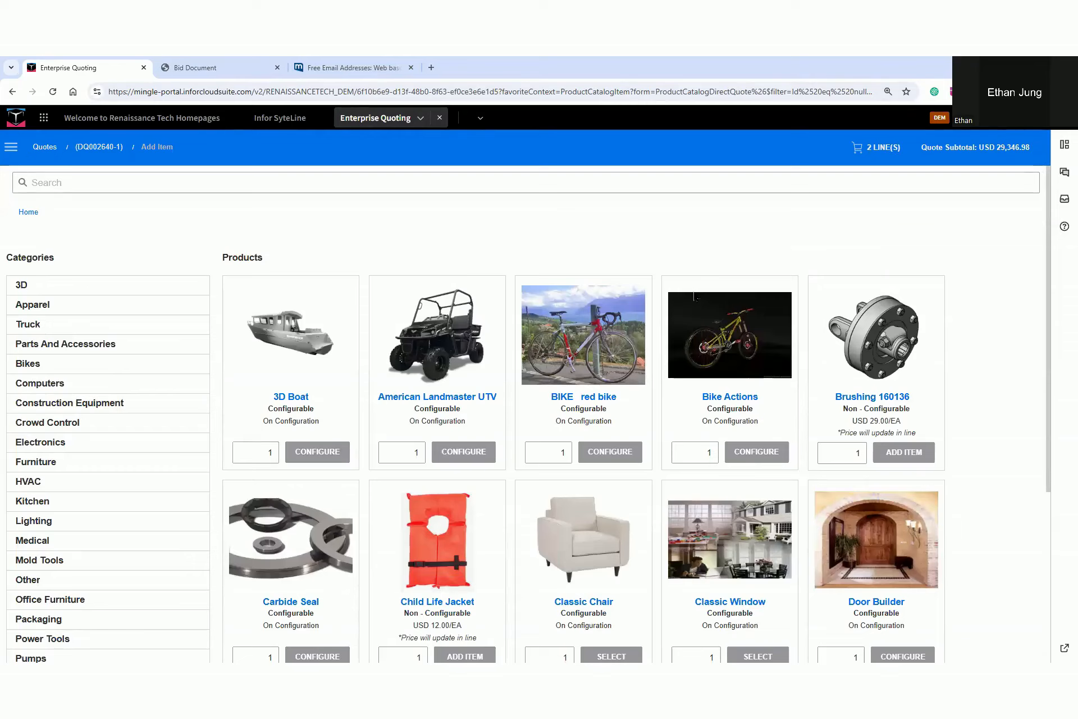
{"action": "left_click", "coordinate": [309, 184]}
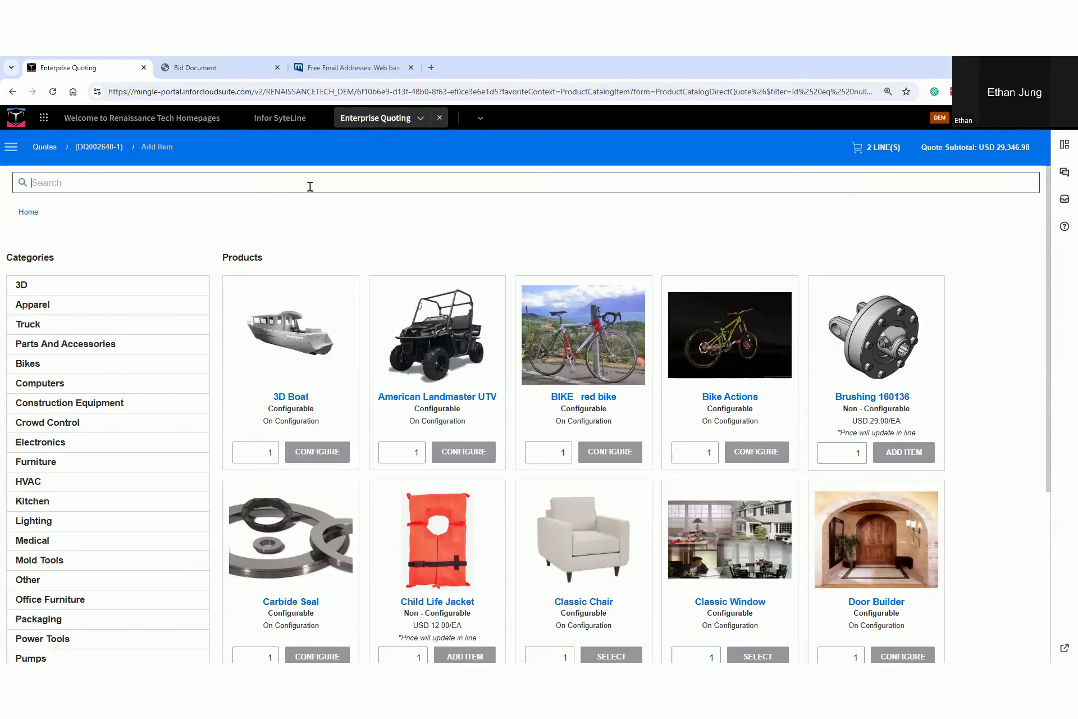
{"action": "type", "text": "shed"}
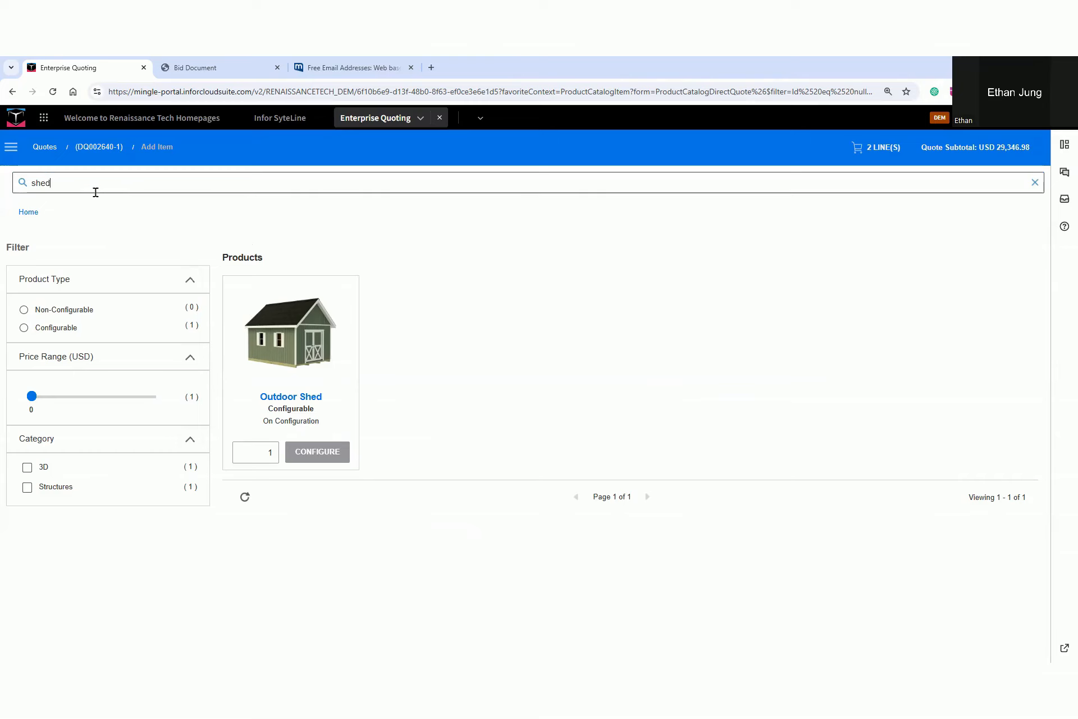
{"action": "left_click", "coordinate": [319, 454]}
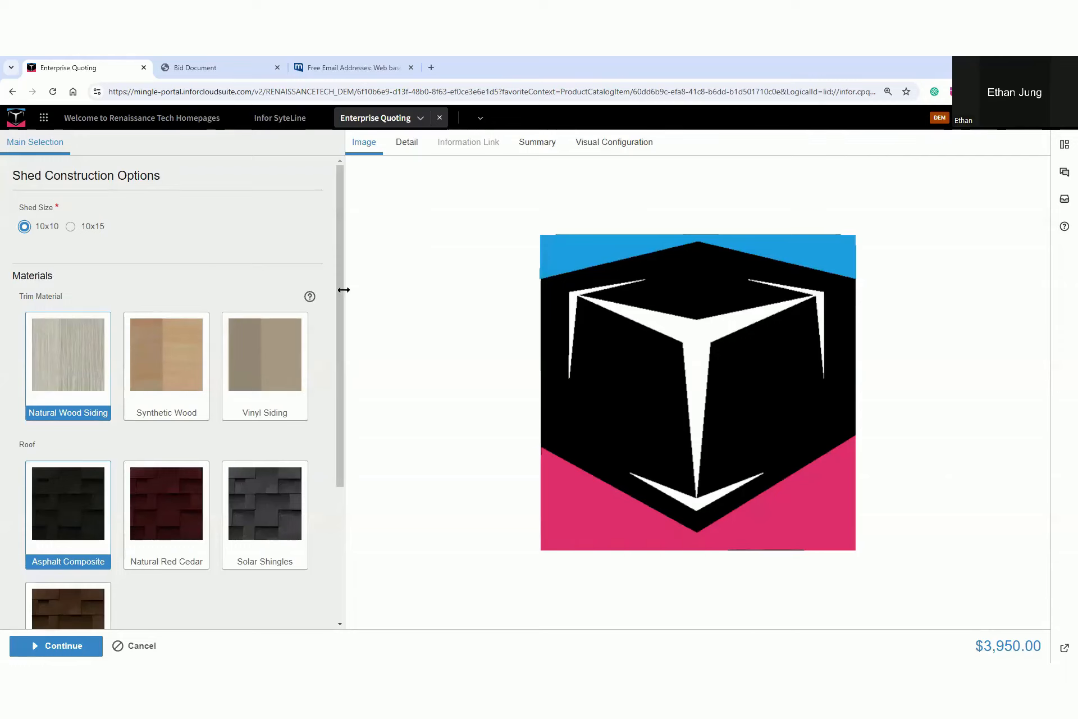
Show the shed's visual configuration, inspect it from several sides, and set the shed size to 10x15
{"action": "left_click_drag", "start_coordinate": [344, 290], "coordinate": [377, 286]}
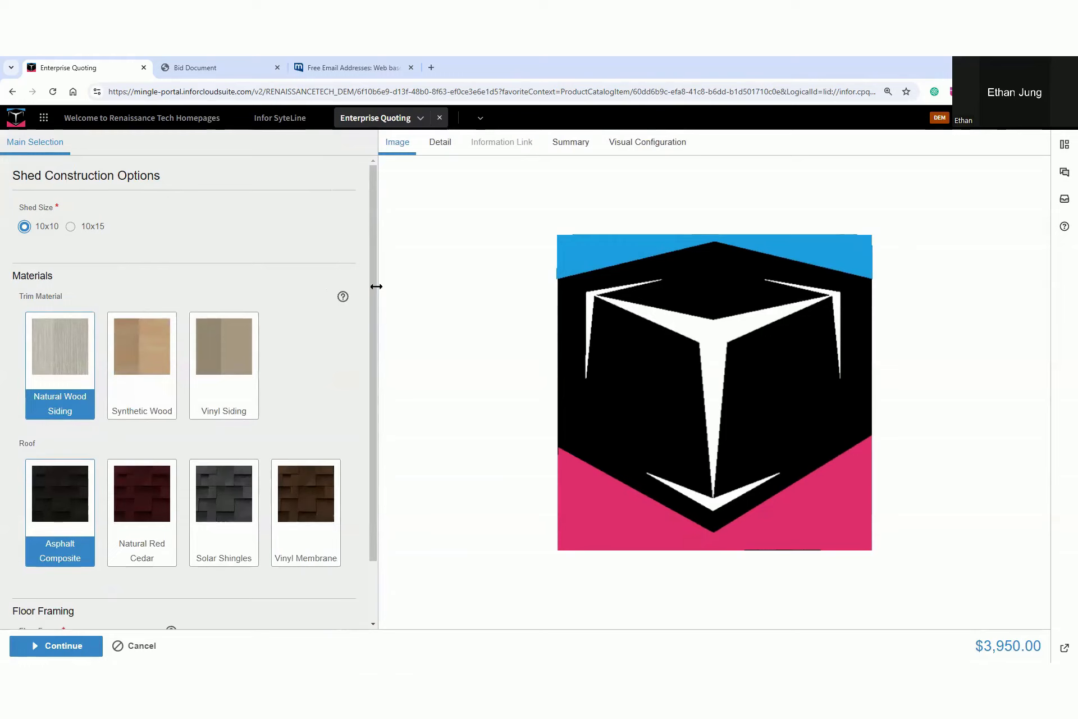
{"action": "left_click", "coordinate": [665, 144]}
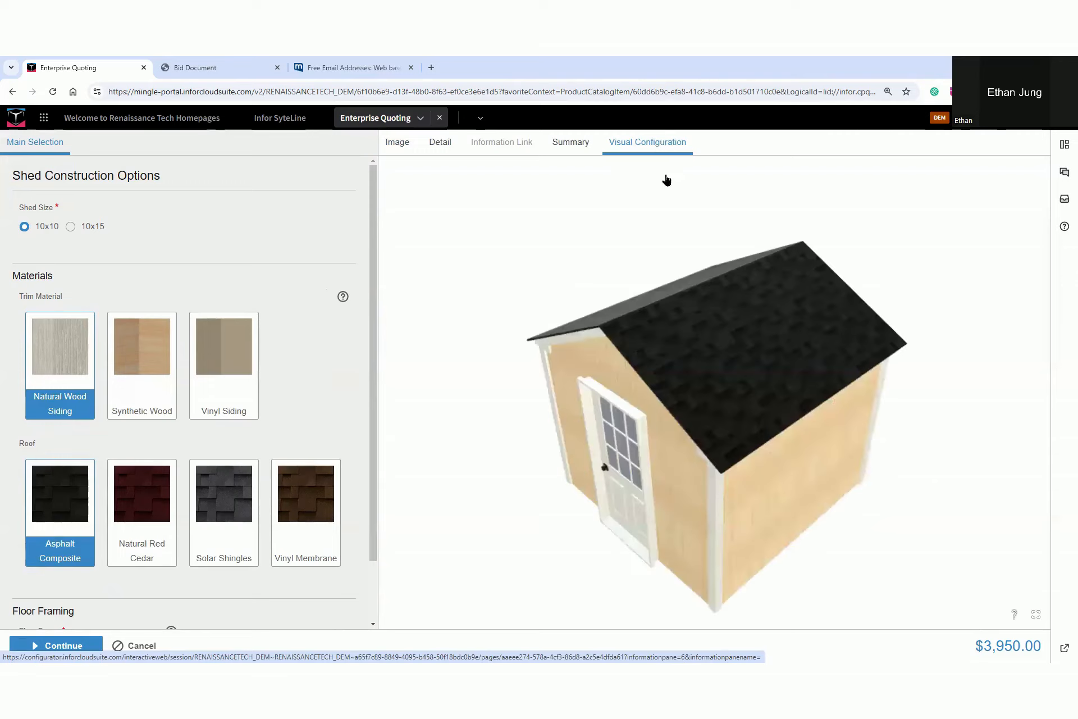
{"action": "left_click_drag", "start_coordinate": [692, 420], "coordinate": [771, 342]}
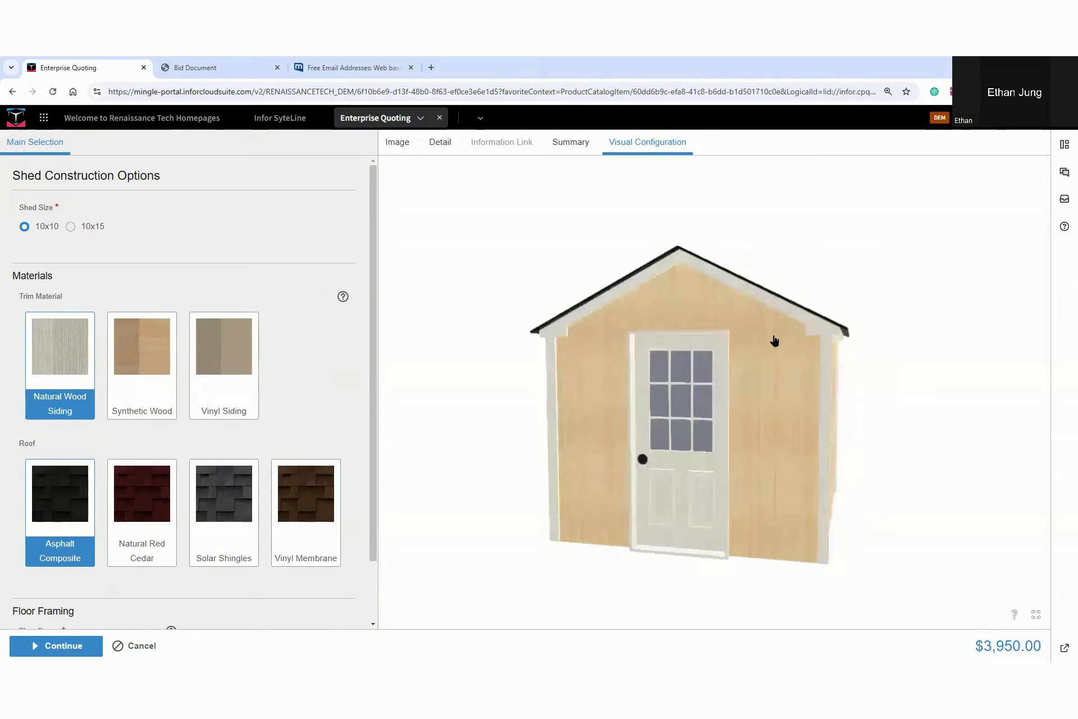
{"action": "left_click_drag", "start_coordinate": [802, 399], "coordinate": [898, 400]}
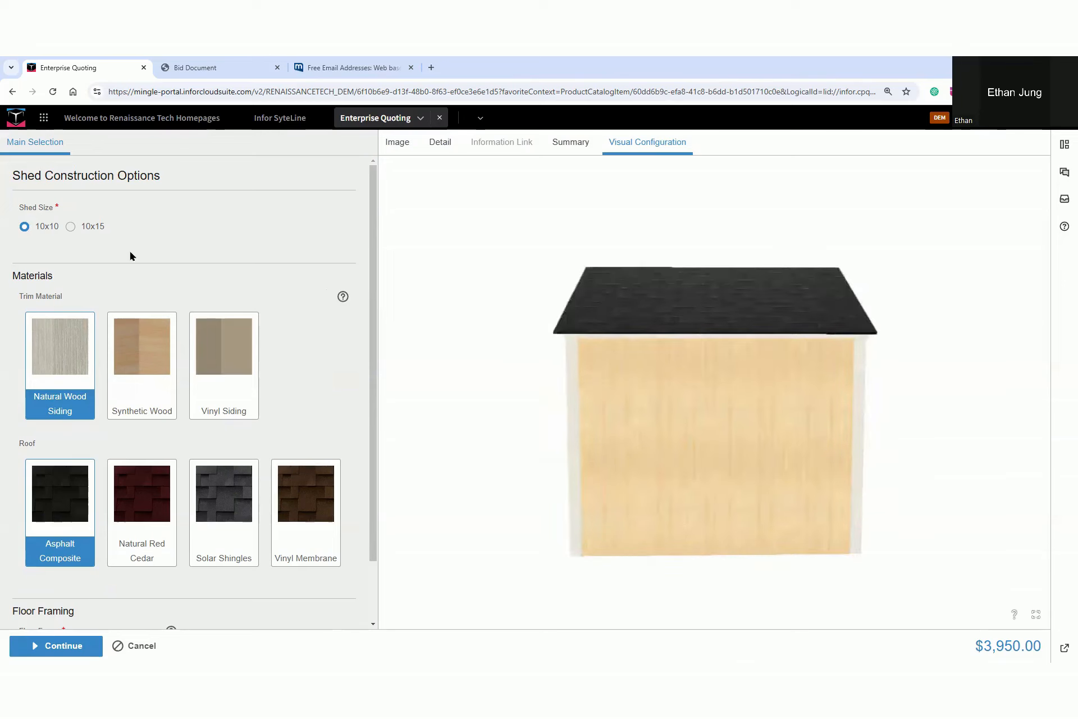
{"action": "left_click", "coordinate": [70, 227]}
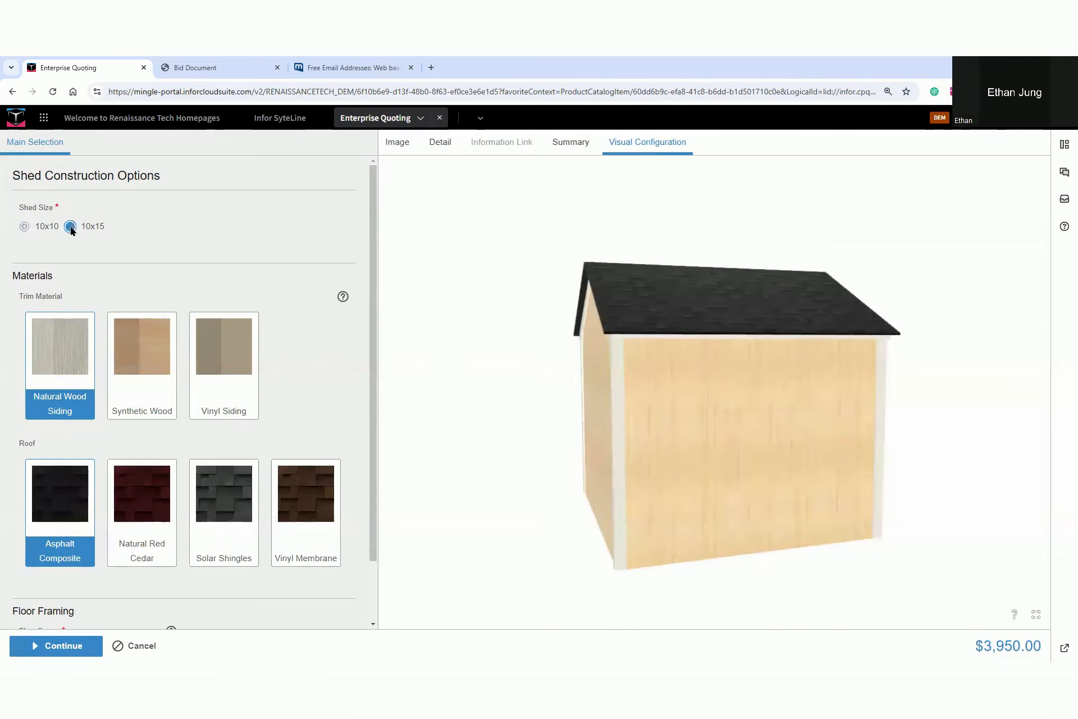
{"action": "left_click_drag", "start_coordinate": [576, 427], "coordinate": [883, 427]}
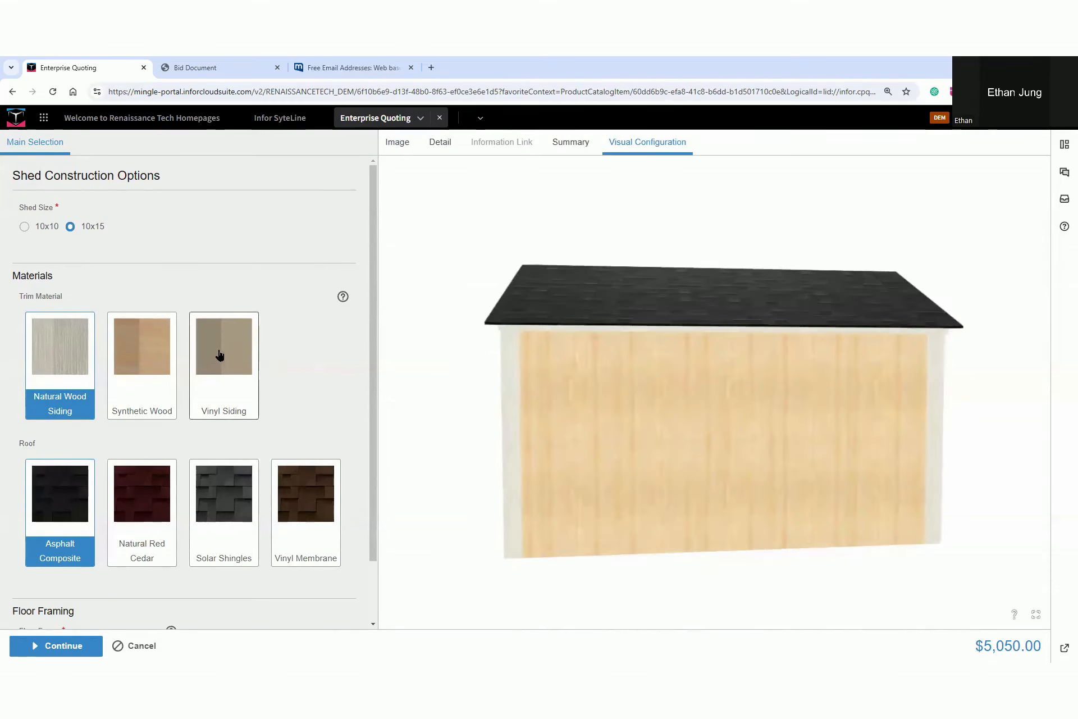
Read the trim material help, choose Vinyl Siding as the trim, and set the floor frame to No Floor
{"action": "mouse_move", "coordinate": [343, 298]}
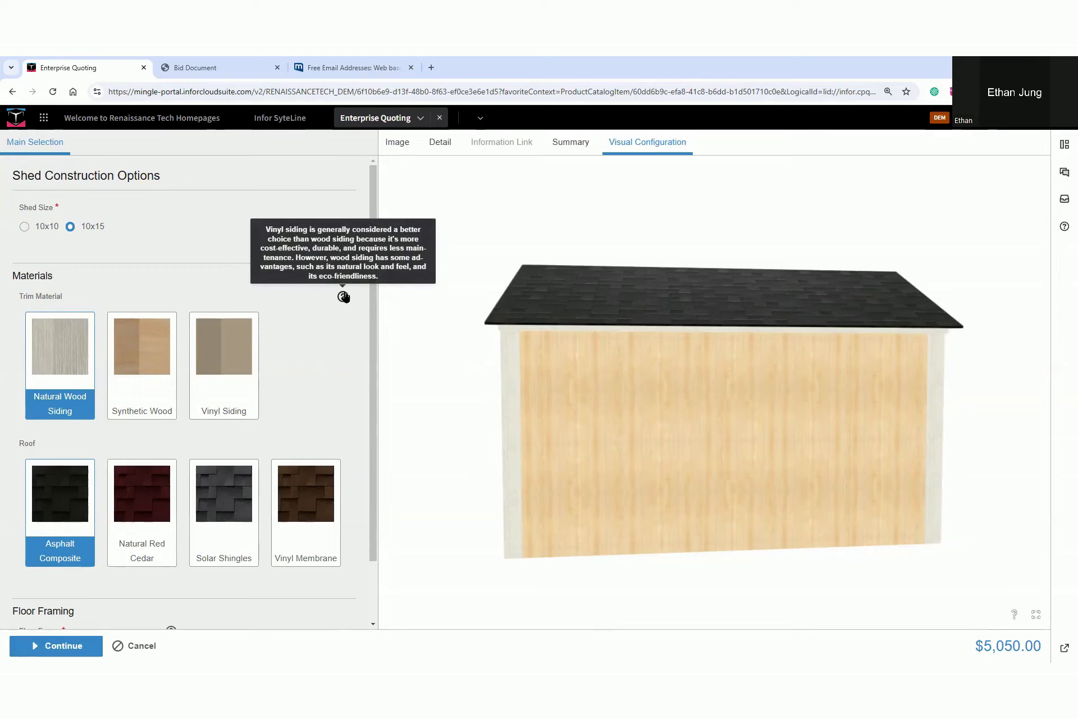
{"action": "left_click", "coordinate": [232, 356]}
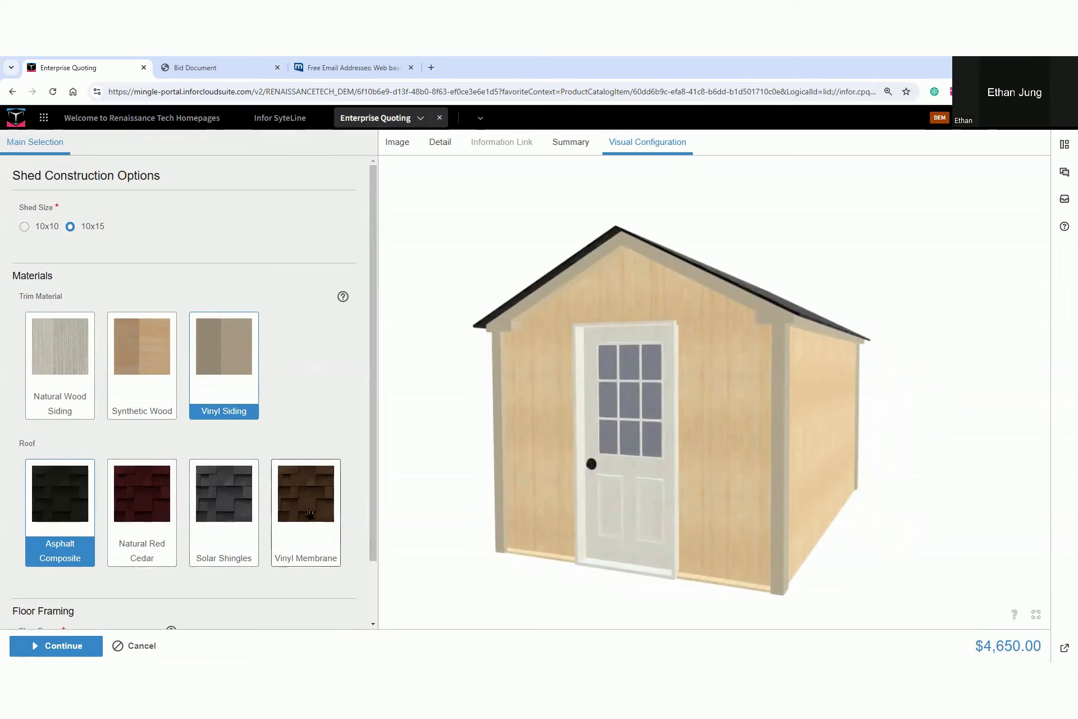
{"action": "scroll", "coordinate": [311, 513], "scroll_direction": "down", "scroll_amount": 1}
{"action": "scroll", "coordinate": [312, 509], "scroll_direction": "down", "scroll_amount": 1}
{"action": "left_click", "coordinate": [49, 582]}
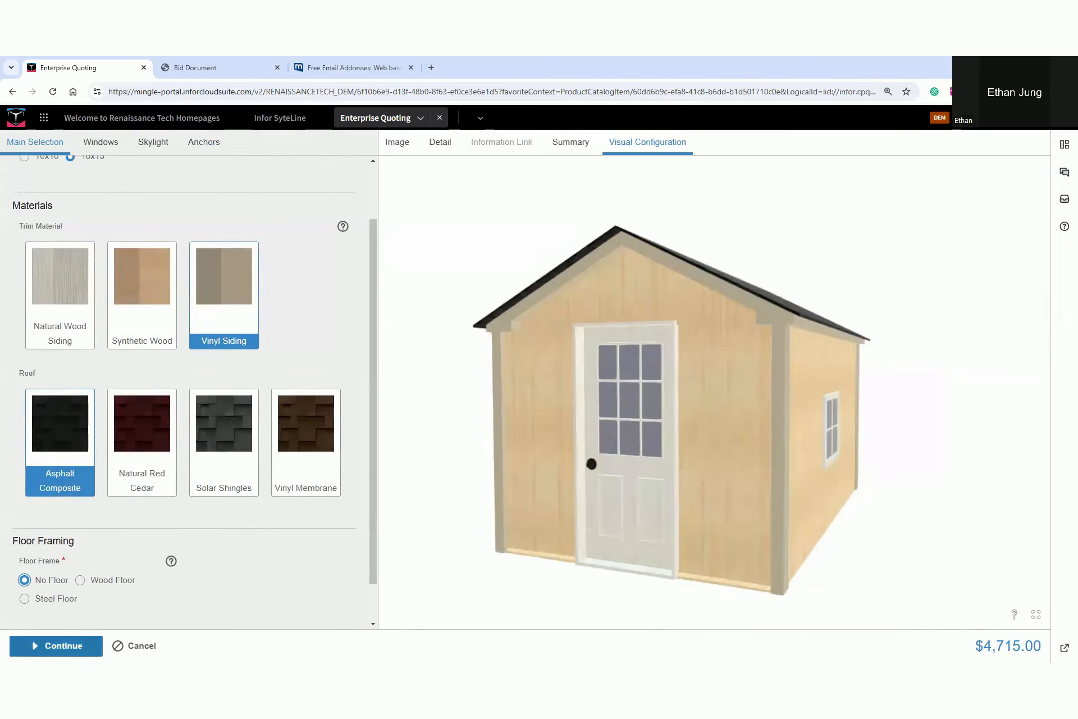
Add a second window to the shed and place it on the Left Wall
{"action": "left_click", "coordinate": [91, 142]}
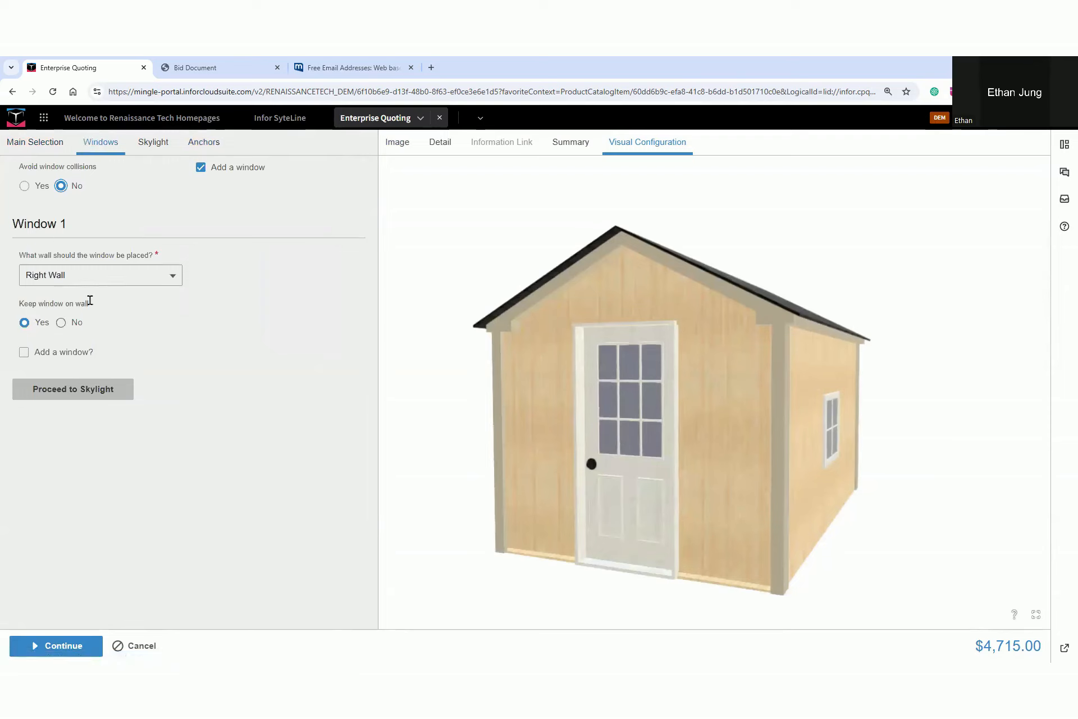
{"action": "left_click", "coordinate": [23, 352]}
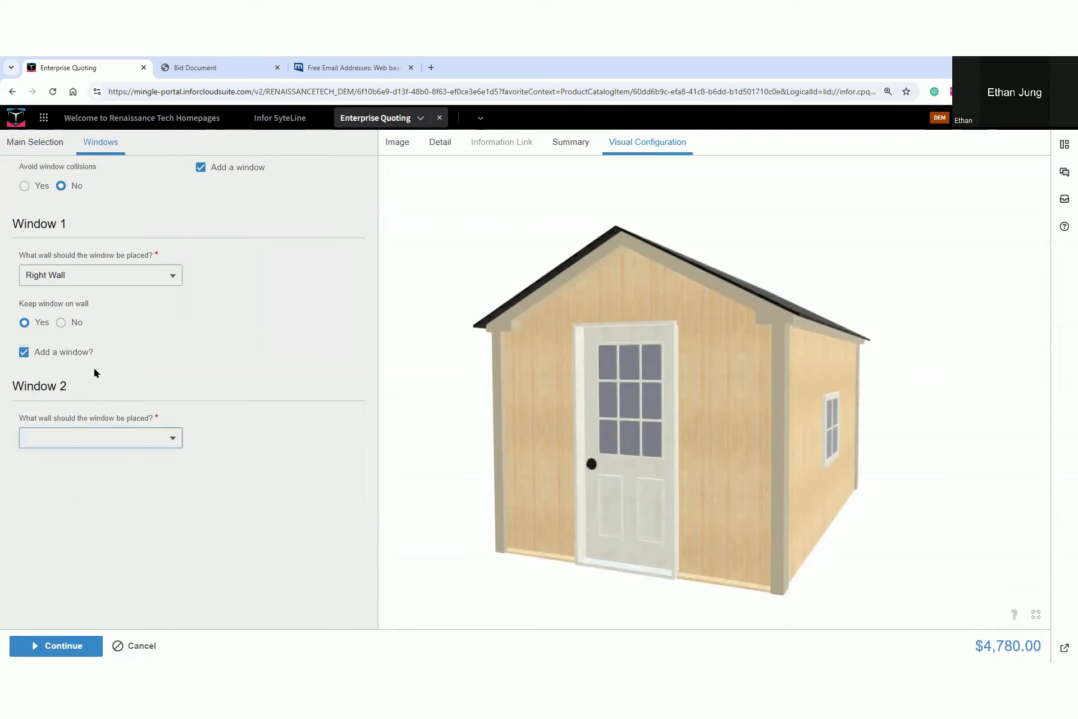
{"action": "left_click", "coordinate": [147, 441]}
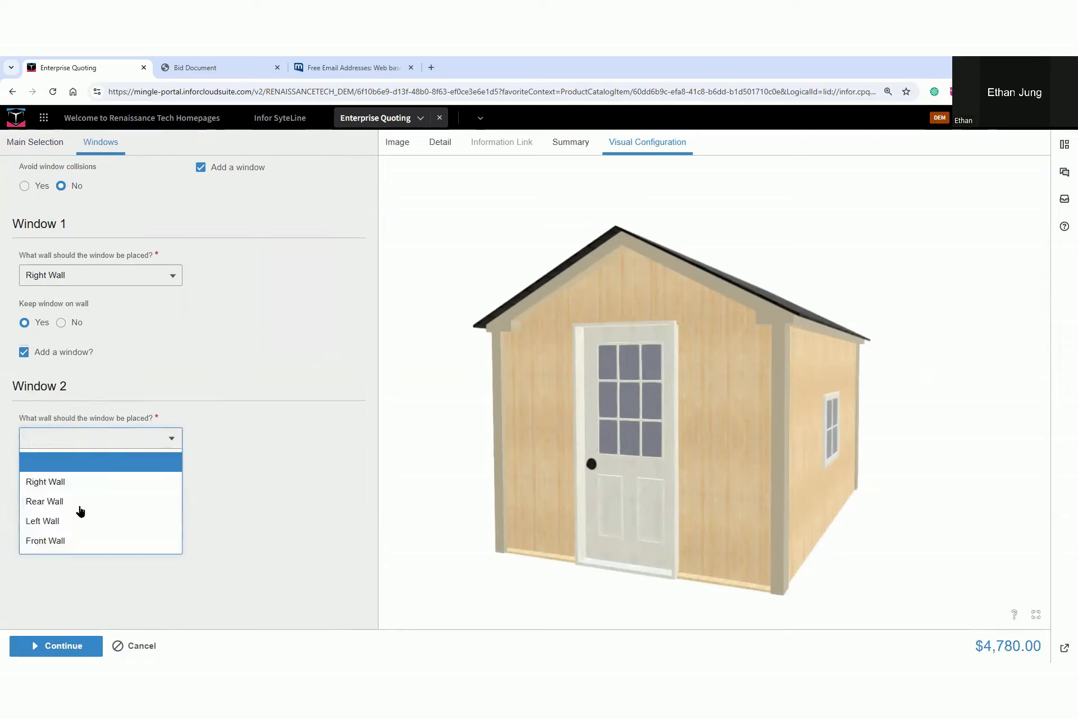
{"action": "left_click", "coordinate": [65, 521]}
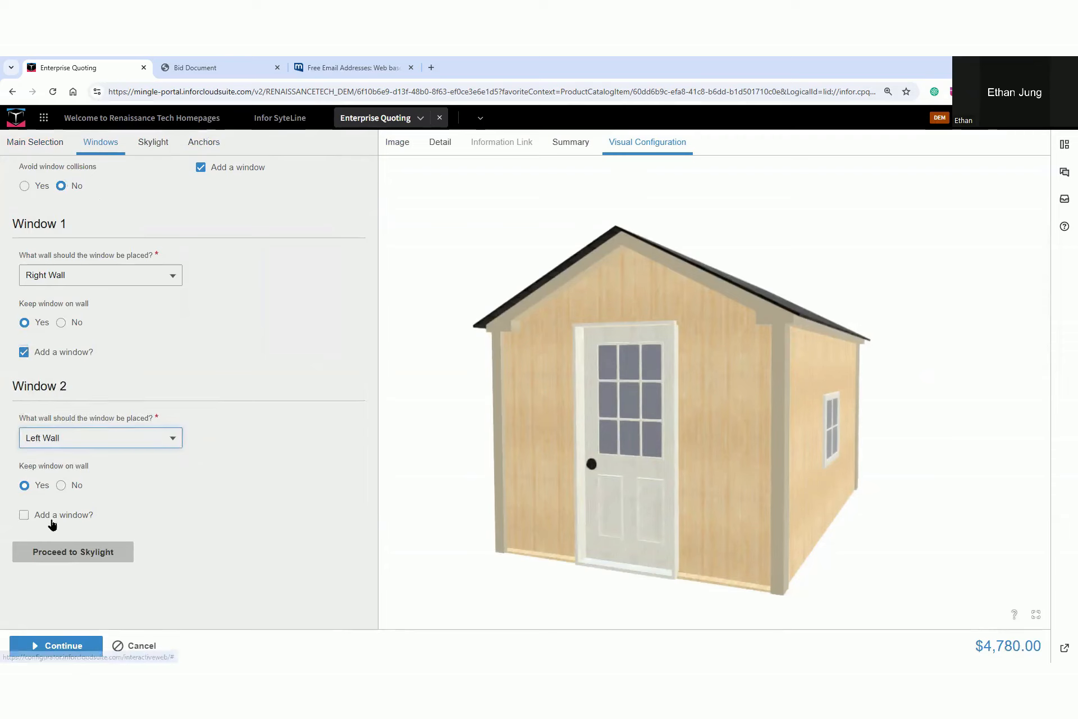
Add a third window on the Rear Wall and slide it in the 3D model toward the wall's right-hand corner
{"action": "left_click", "coordinate": [23, 515]}
{"action": "left_click", "coordinate": [139, 600]}
{"action": "left_click", "coordinate": [116, 535]}
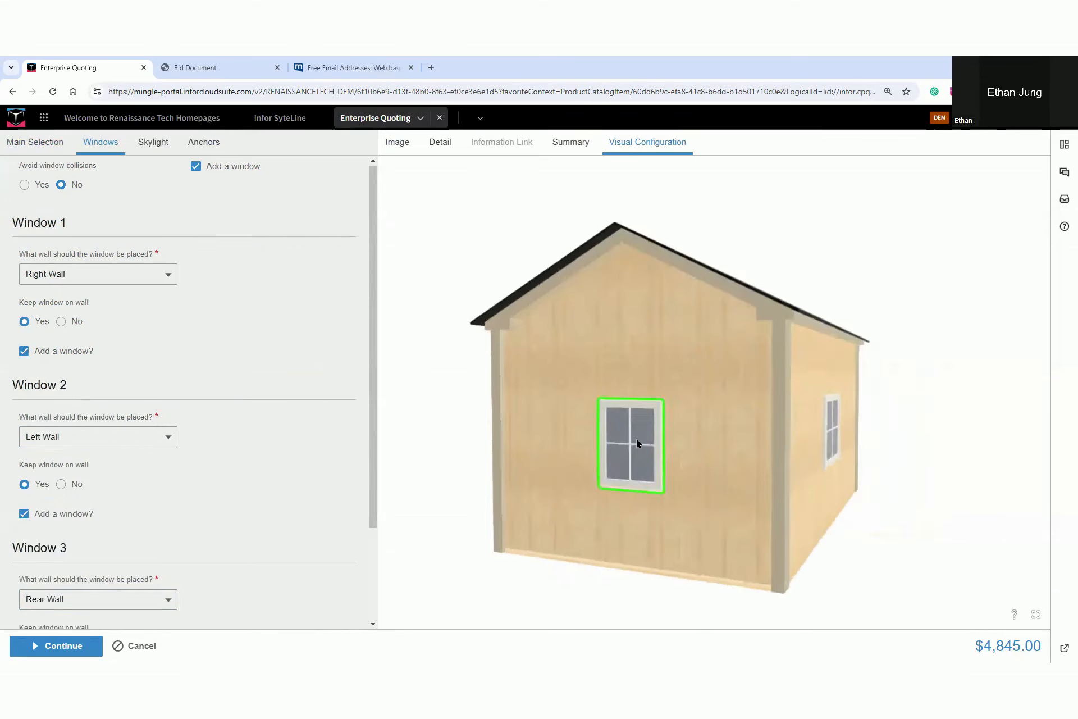
{"action": "left_click_drag", "start_coordinate": [637, 441], "coordinate": [717, 444]}
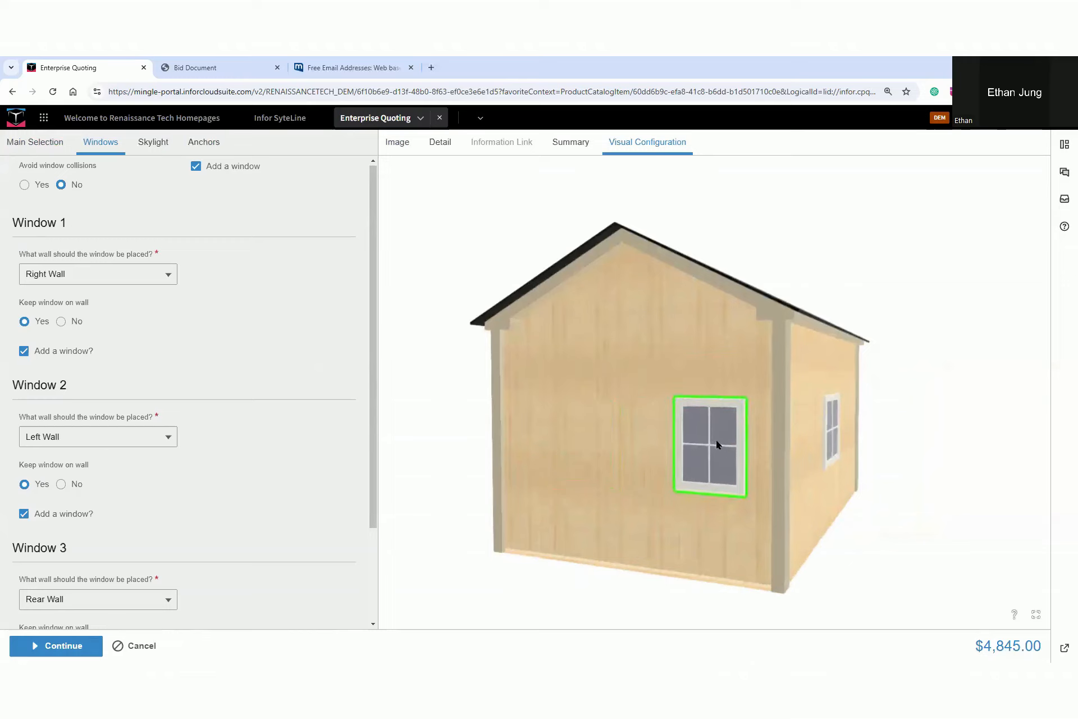
Read the skylight help, leave the skylight option at No, and choose Dirt as the anchor type
{"action": "scroll", "coordinate": [173, 528], "scroll_direction": "down", "scroll_amount": 2}
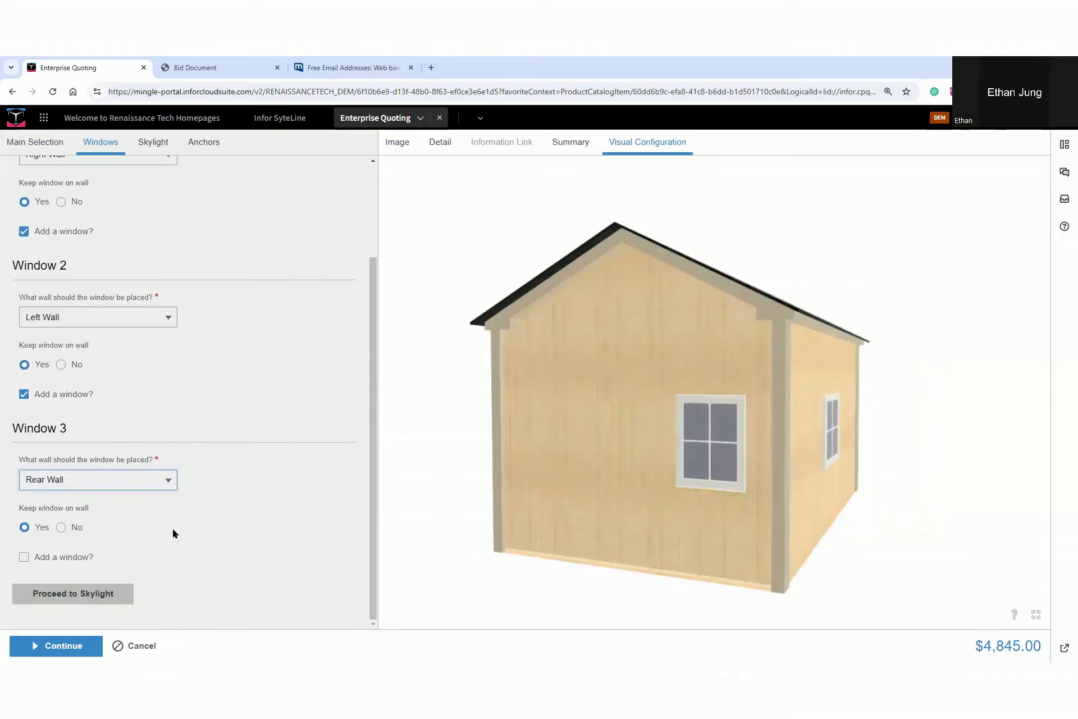
{"action": "left_click", "coordinate": [69, 591]}
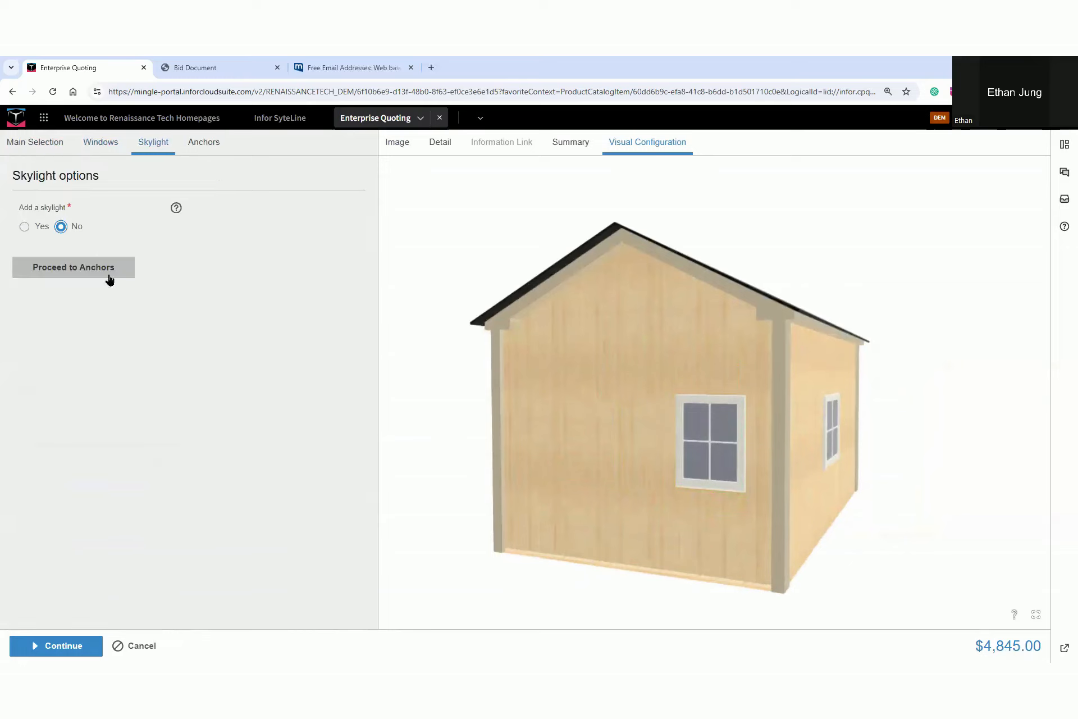
{"action": "left_click", "coordinate": [175, 209]}
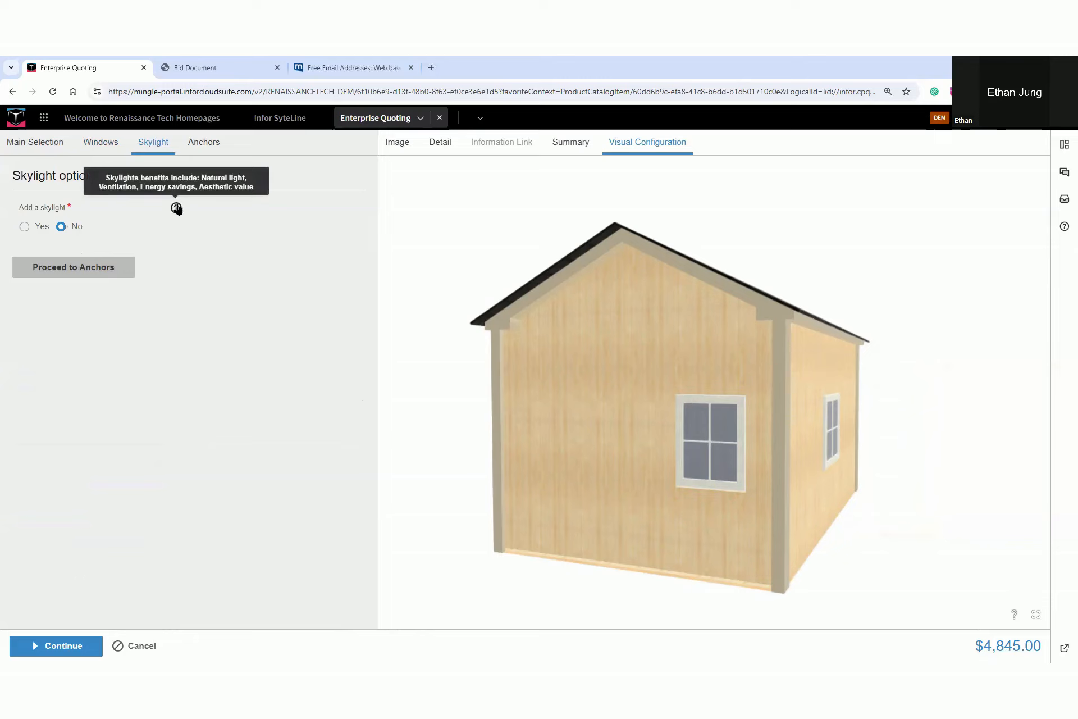
{"action": "left_click", "coordinate": [124, 270]}
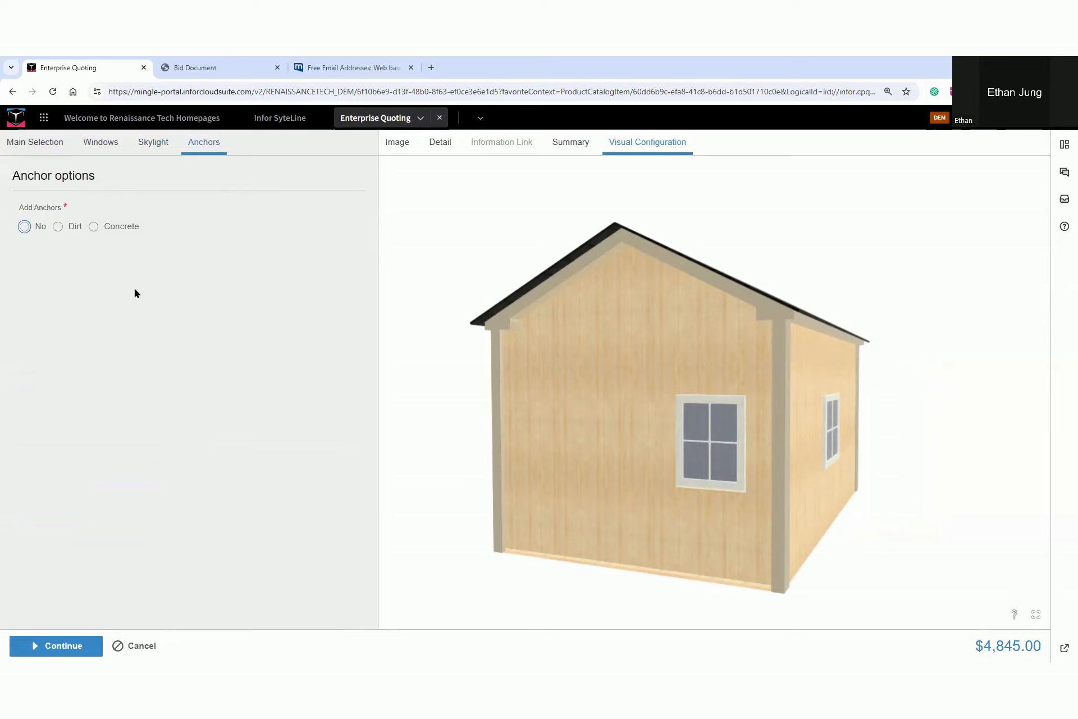
{"action": "left_click_drag", "start_coordinate": [525, 359], "coordinate": [597, 361]}
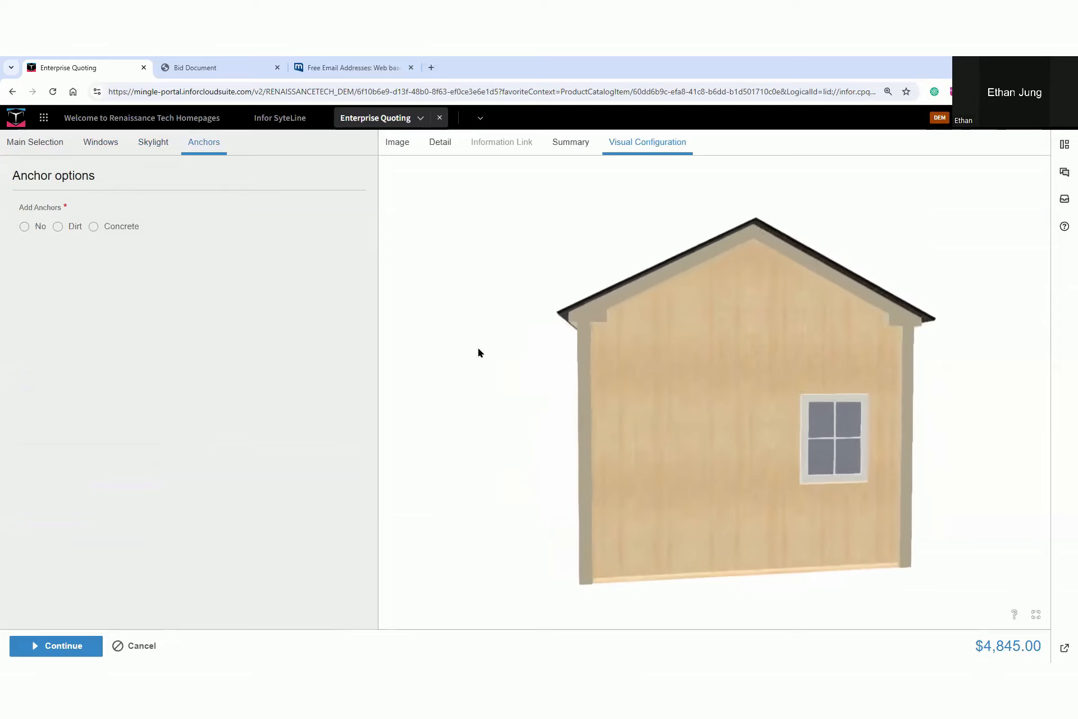
{"action": "left_click", "coordinate": [58, 226]}
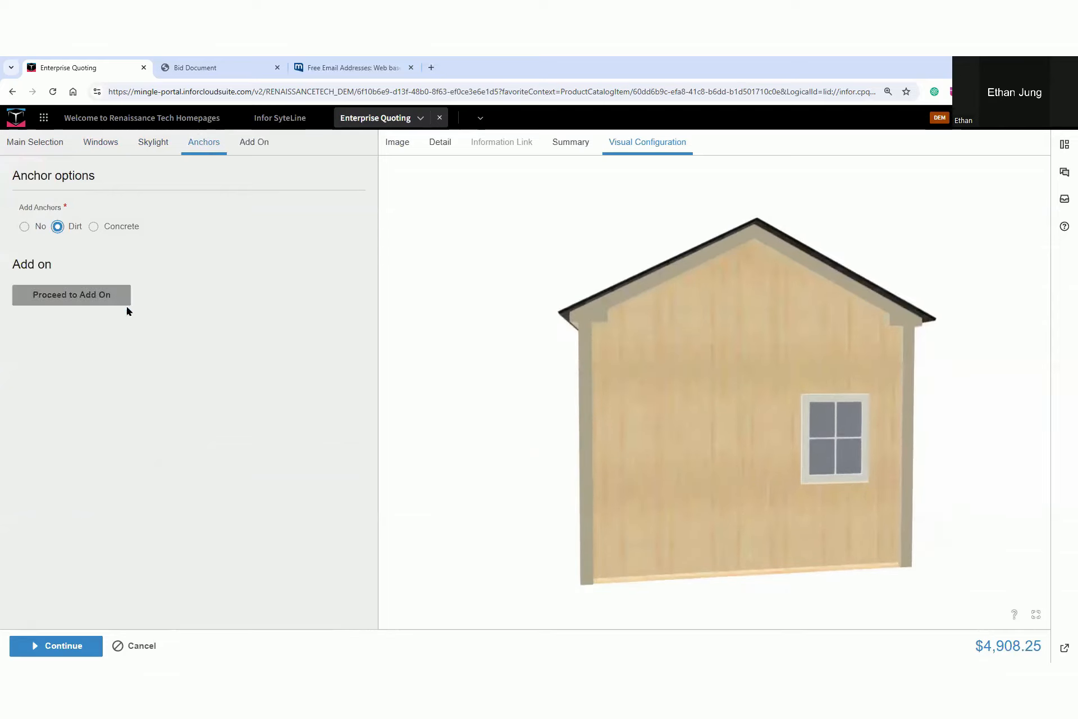
Add a drip cap to the shed, view its information image, and select Wood Ramp as the ramp
{"action": "left_click", "coordinate": [72, 296]}
{"action": "left_click_drag", "start_coordinate": [519, 348], "coordinate": [699, 366]}
{"action": "left_click", "coordinate": [24, 209]}
{"action": "left_click", "coordinate": [162, 209]}
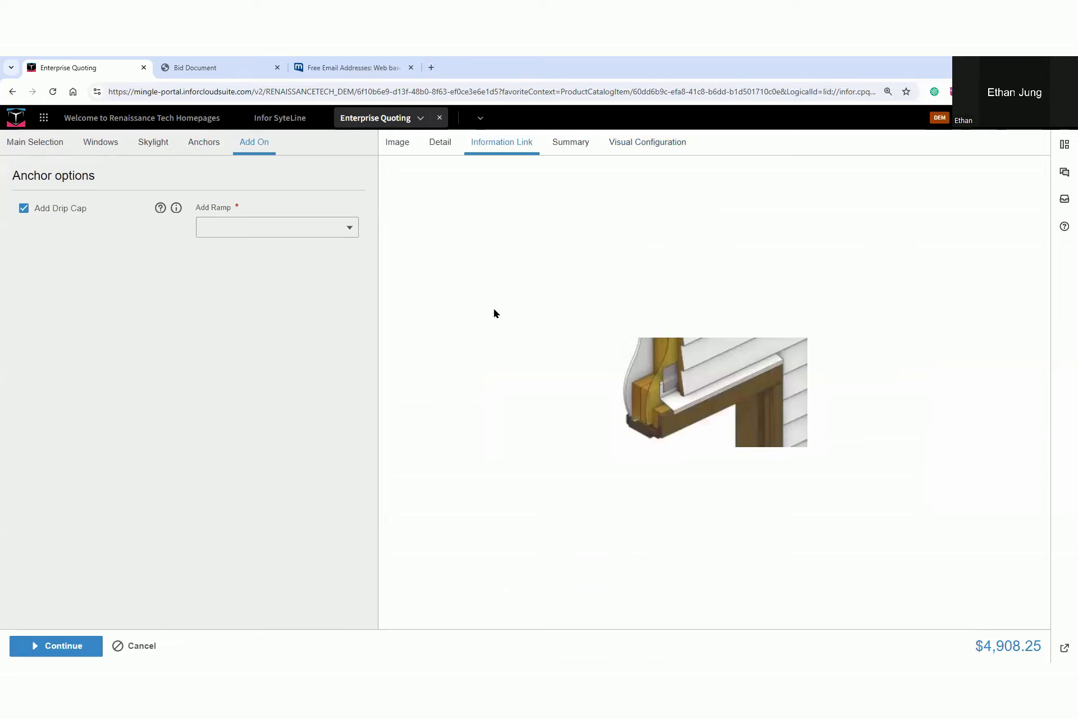
{"action": "left_click", "coordinate": [314, 230]}
{"action": "left_click", "coordinate": [306, 290]}
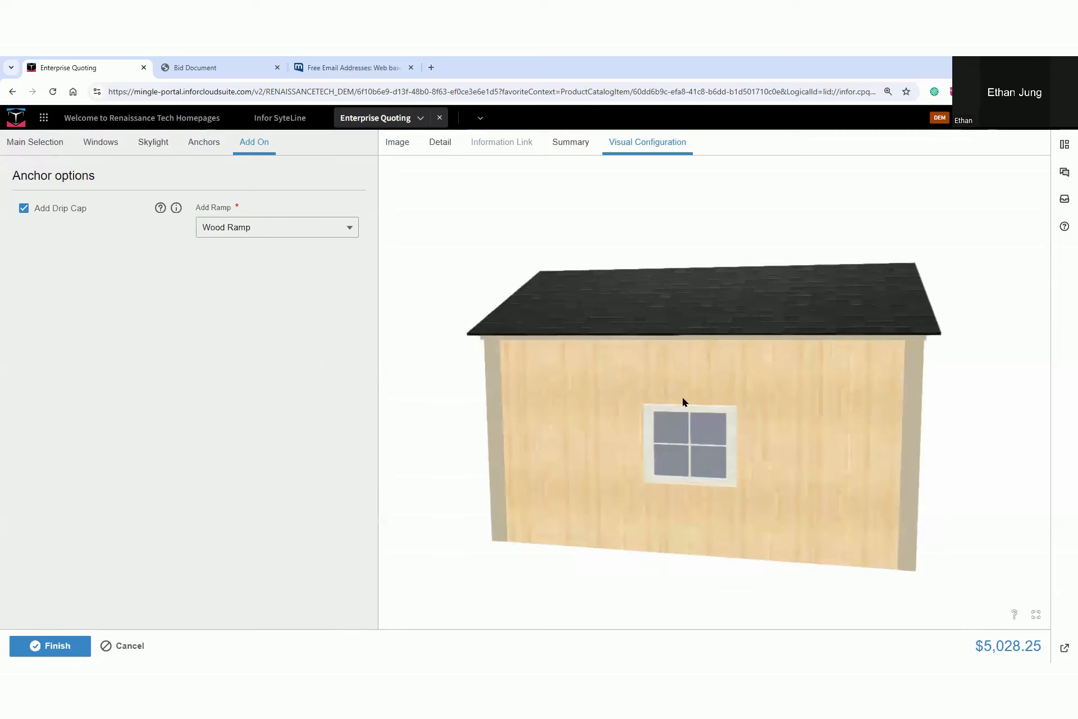
Review the shed's itemized price details and finish the configuration to add the shed to the quote
{"action": "left_click_drag", "start_coordinate": [683, 400], "coordinate": [781, 400]}
{"action": "left_click", "coordinate": [455, 153]}
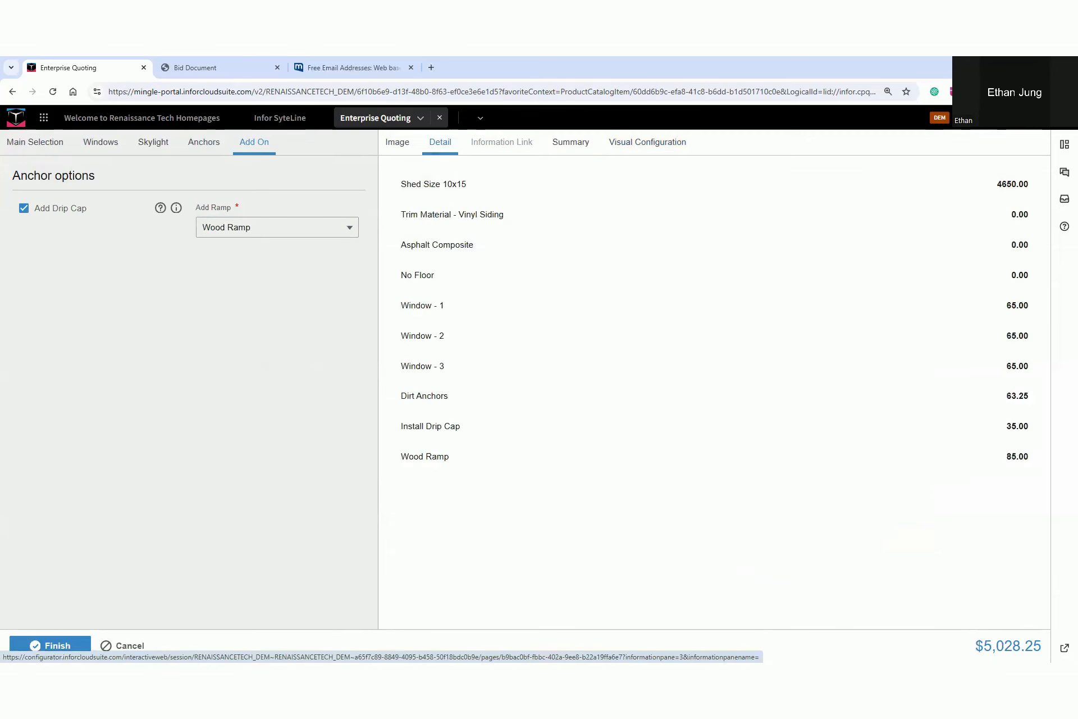
{"action": "left_click_drag", "start_coordinate": [965, 646], "coordinate": [929, 640]}
{"action": "key", "text": "Escape"}
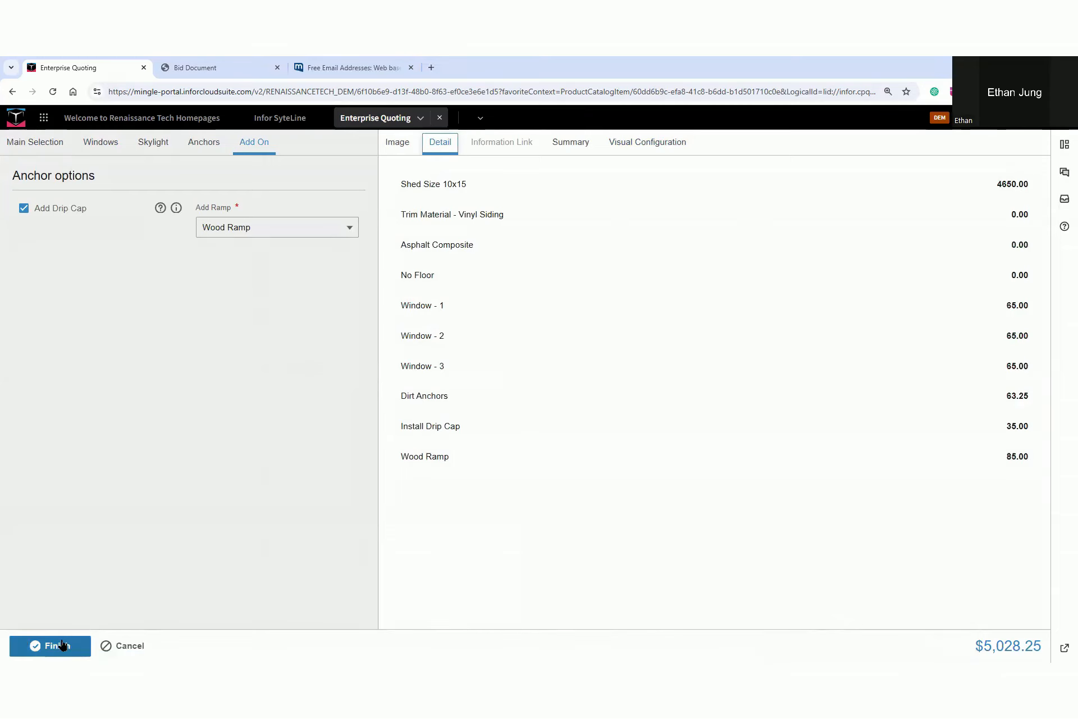
{"action": "left_click", "coordinate": [61, 645]}
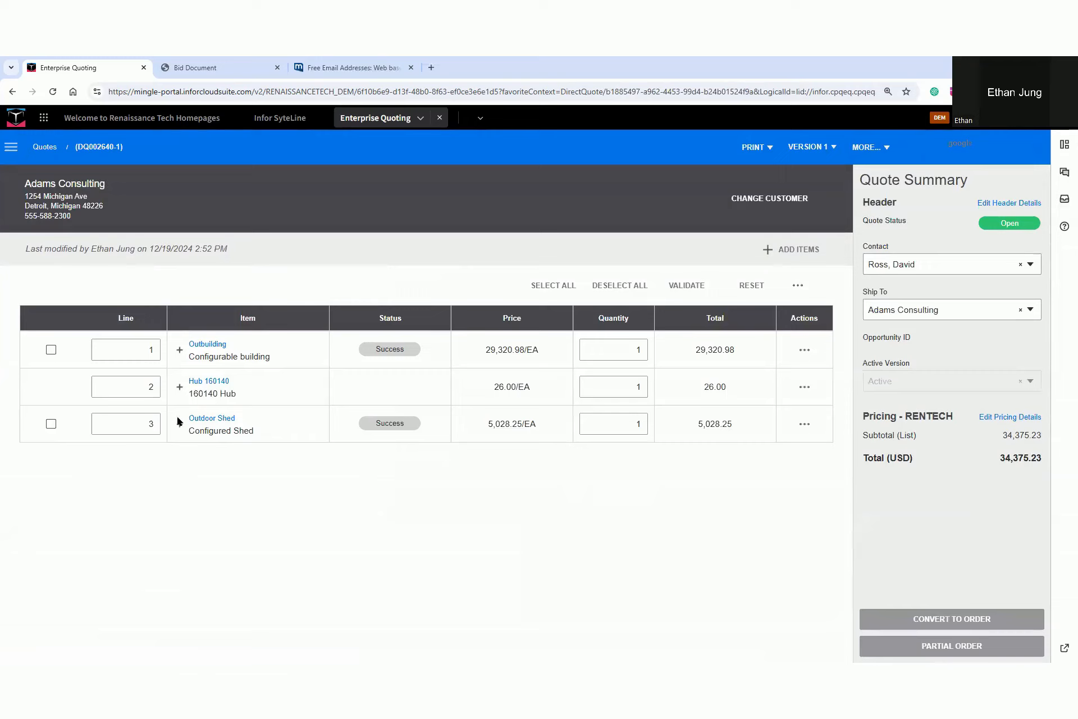
Open version 2 of the quote to compare its lines, and return to version 1
{"action": "left_click", "coordinate": [809, 147]}
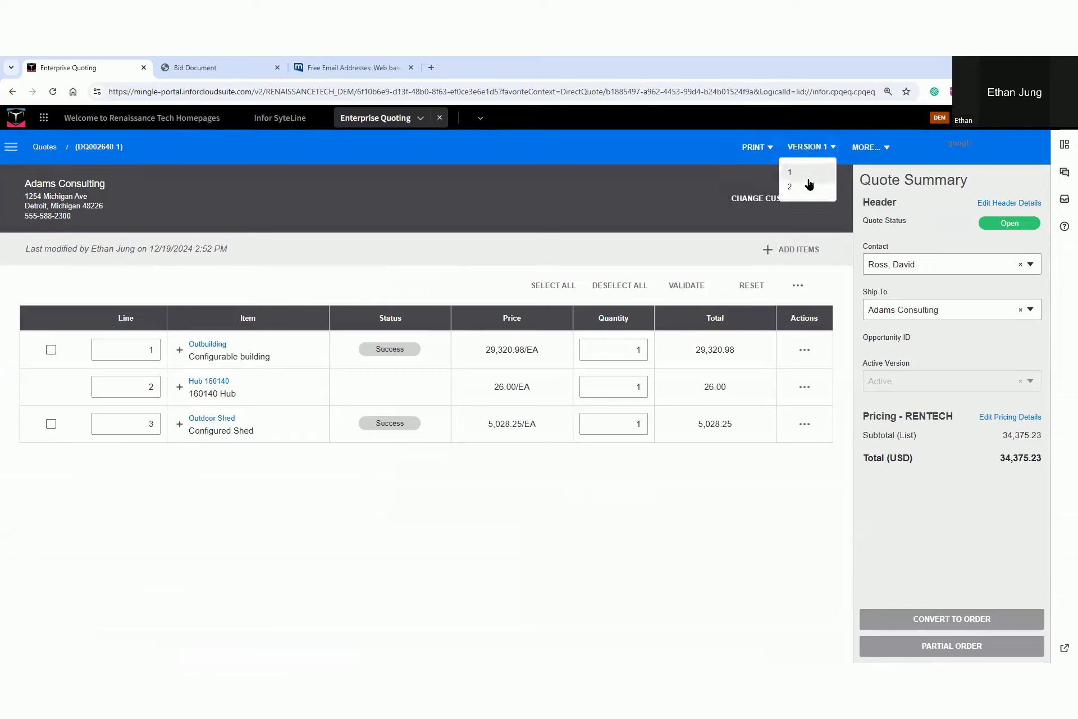
{"action": "left_click", "coordinate": [806, 188]}
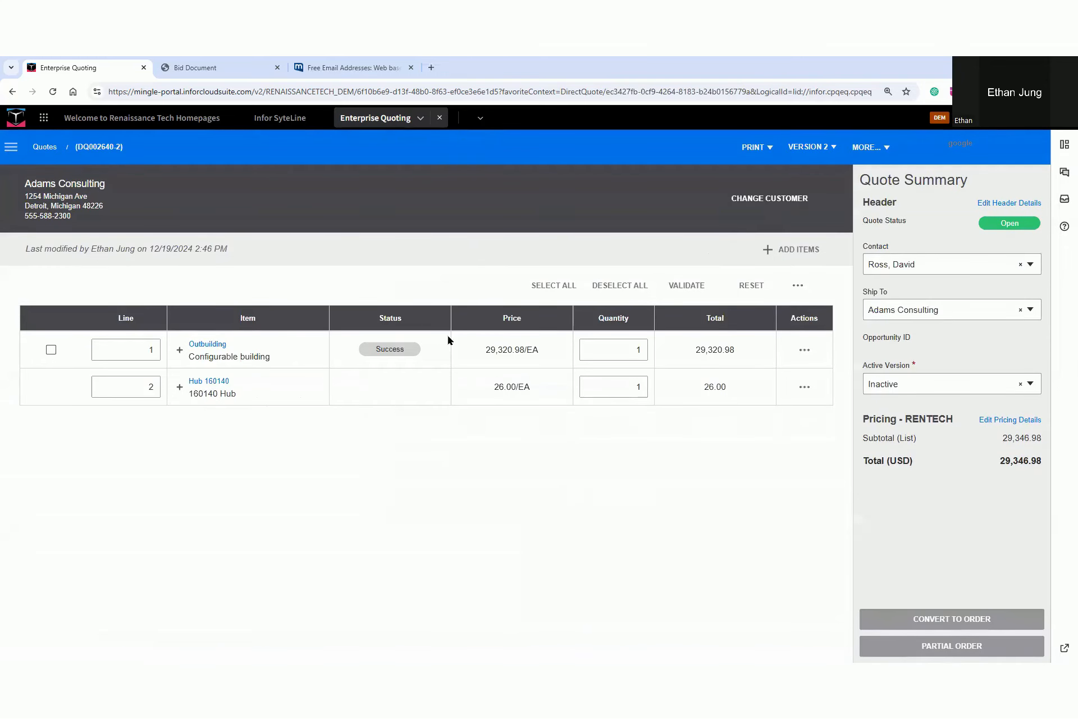
{"action": "left_click", "coordinate": [812, 148]}
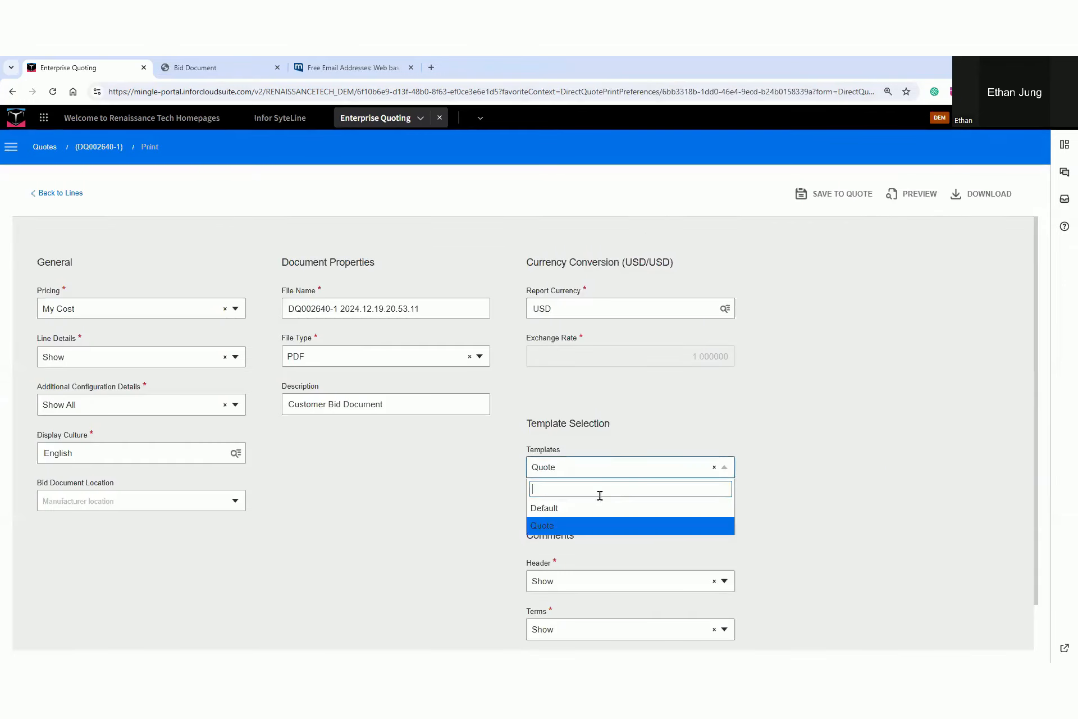
Generate the bid document PDF for version 1 of the quote and enlarge it for reading
{"action": "left_click", "coordinate": [608, 504]}
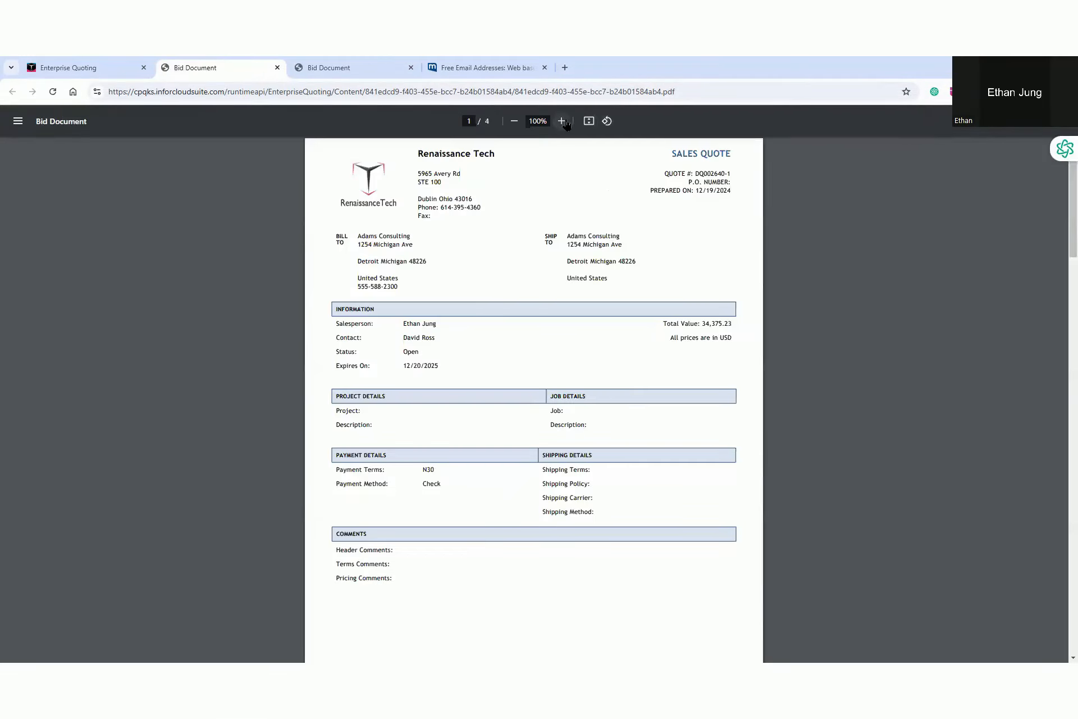
{"action": "left_click", "coordinate": [564, 123]}
Enlarge the bid document to 200% and read its line items, including the Hub 160140 and Outdoor Shed entries
{"action": "left_click", "coordinate": [565, 123]}
{"action": "left_click", "coordinate": [565, 123]}
{"action": "left_click", "coordinate": [565, 123]}
{"action": "left_click", "coordinate": [565, 123]}
{"action": "scroll", "coordinate": [573, 408], "scroll_direction": "down", "scroll_amount": 20}
{"action": "scroll", "coordinate": [573, 408], "scroll_direction": "up", "scroll_amount": 4}
{"action": "scroll", "coordinate": [574, 408], "scroll_direction": "down", "scroll_amount": 8}
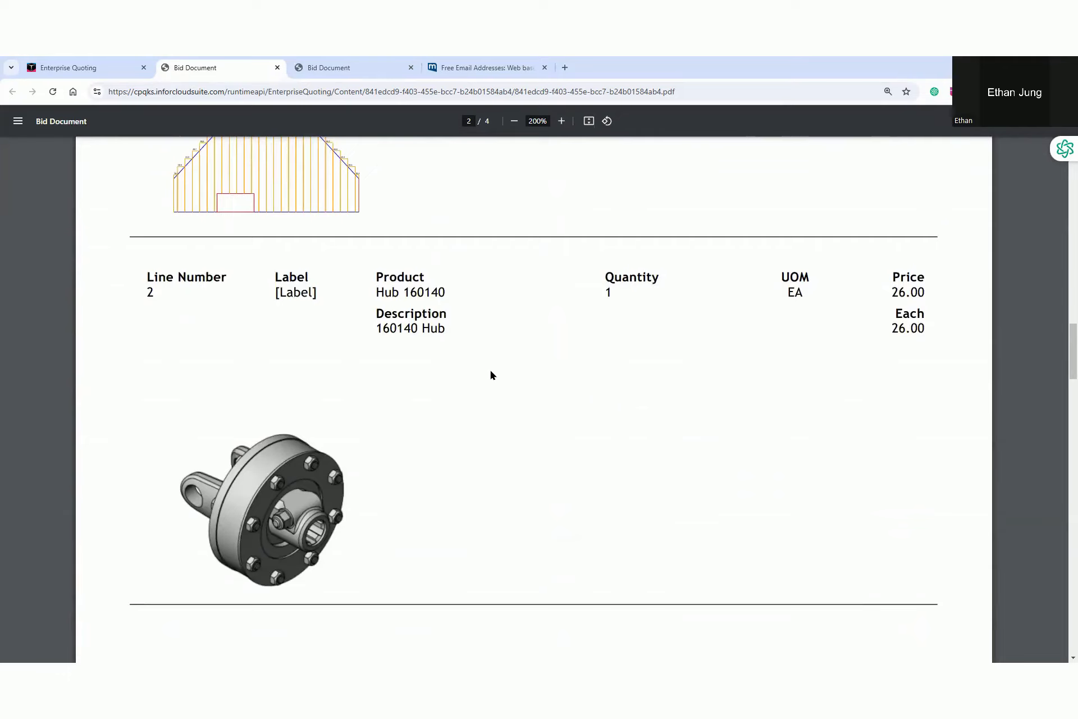
{"action": "scroll", "coordinate": [492, 375], "scroll_direction": "down", "scroll_amount": 12}
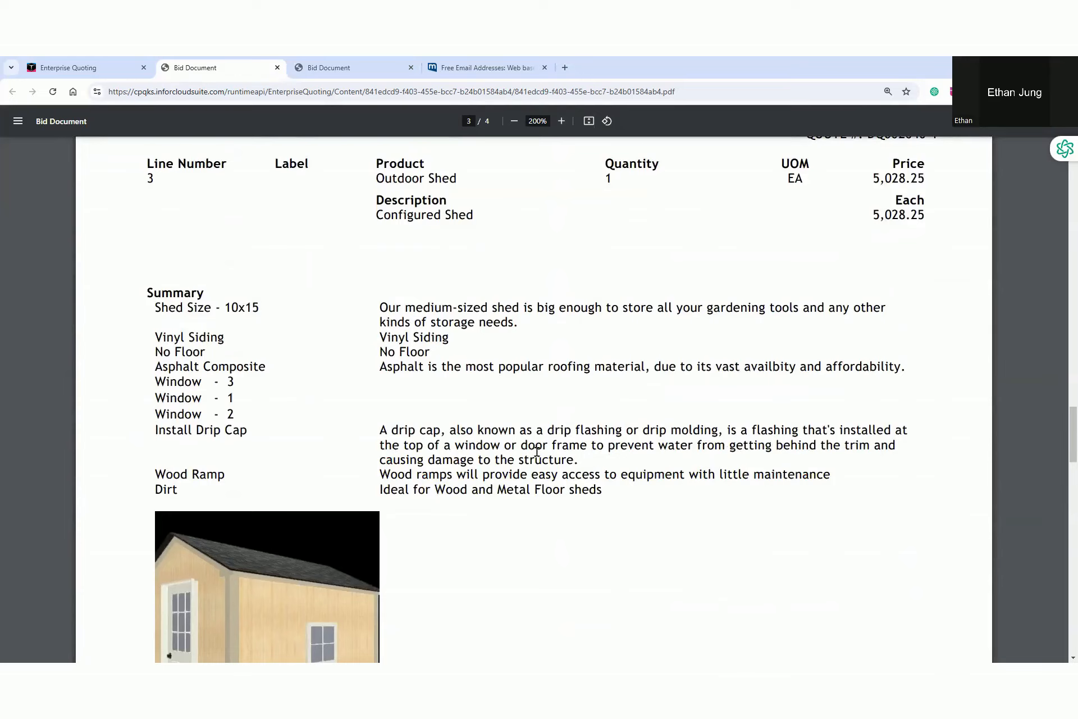
{"action": "scroll", "coordinate": [537, 452], "scroll_direction": "up", "scroll_amount": 10}
Return to Enterprise Quoting and save the bid document to the quote as a PDF
{"action": "left_click", "coordinate": [98, 59]}
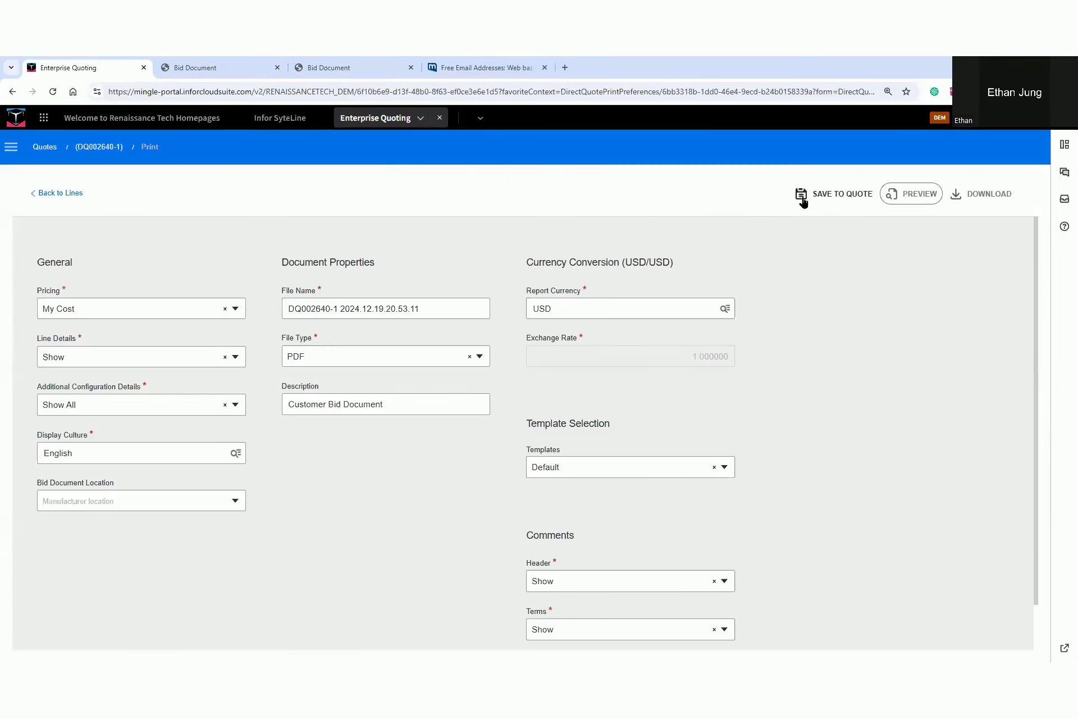
{"action": "left_click", "coordinate": [836, 205]}
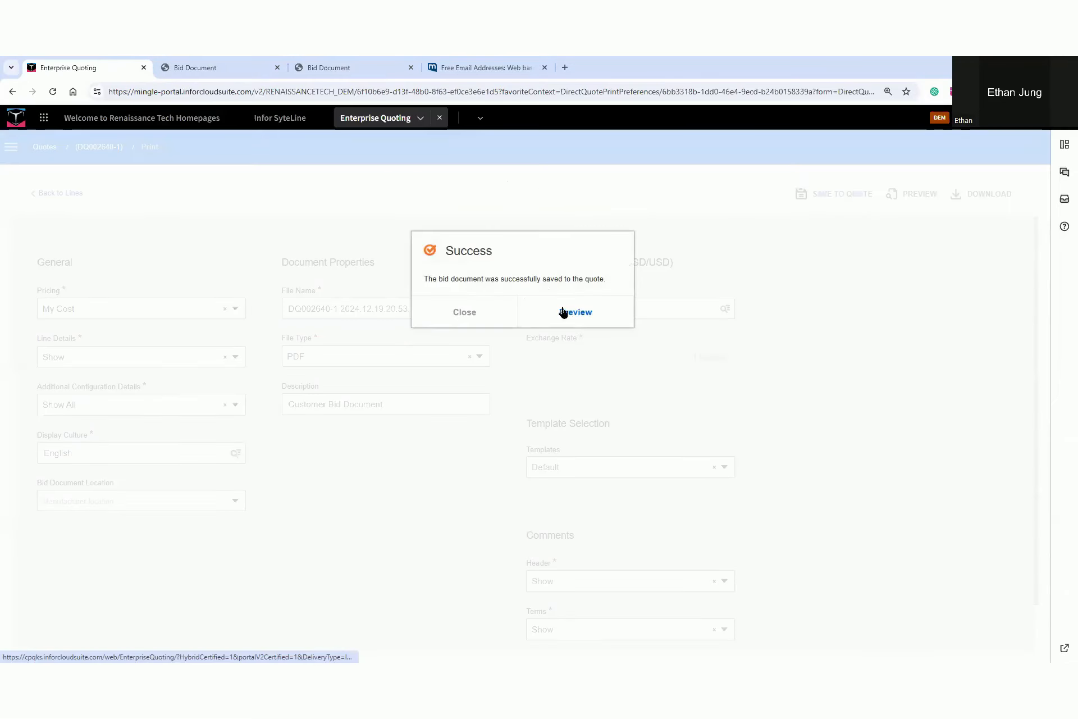
{"action": "left_click", "coordinate": [477, 313]}
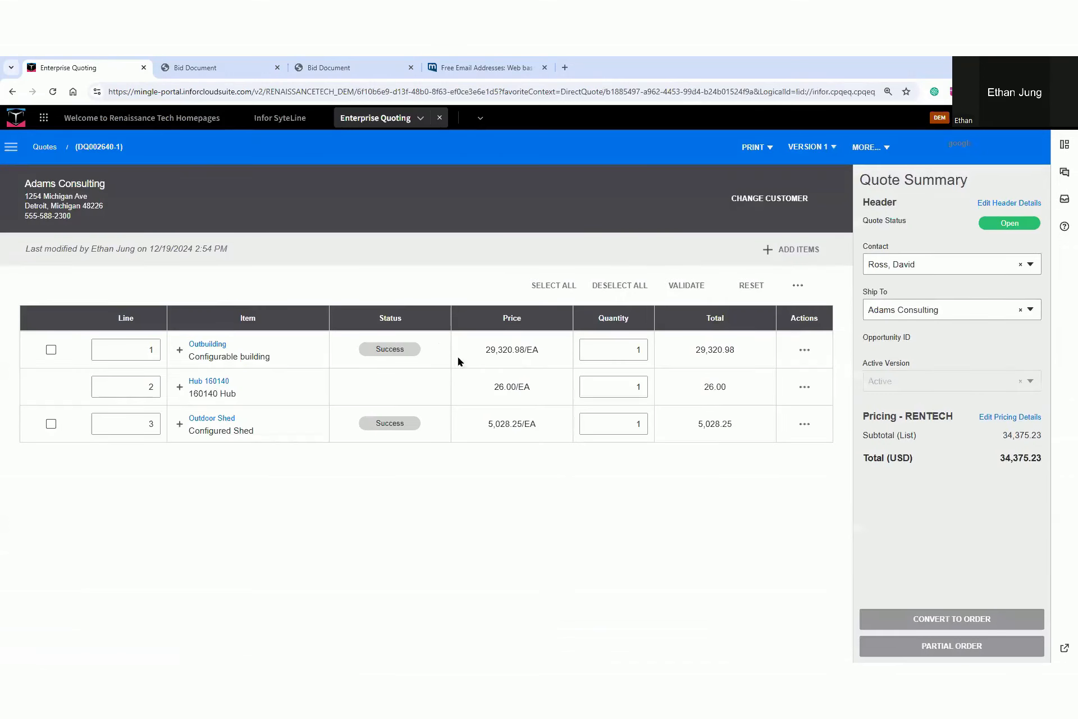
Start an e-mail to the quote's contact for the bid document and set its subject to Proposal
{"action": "left_click", "coordinate": [753, 148]}
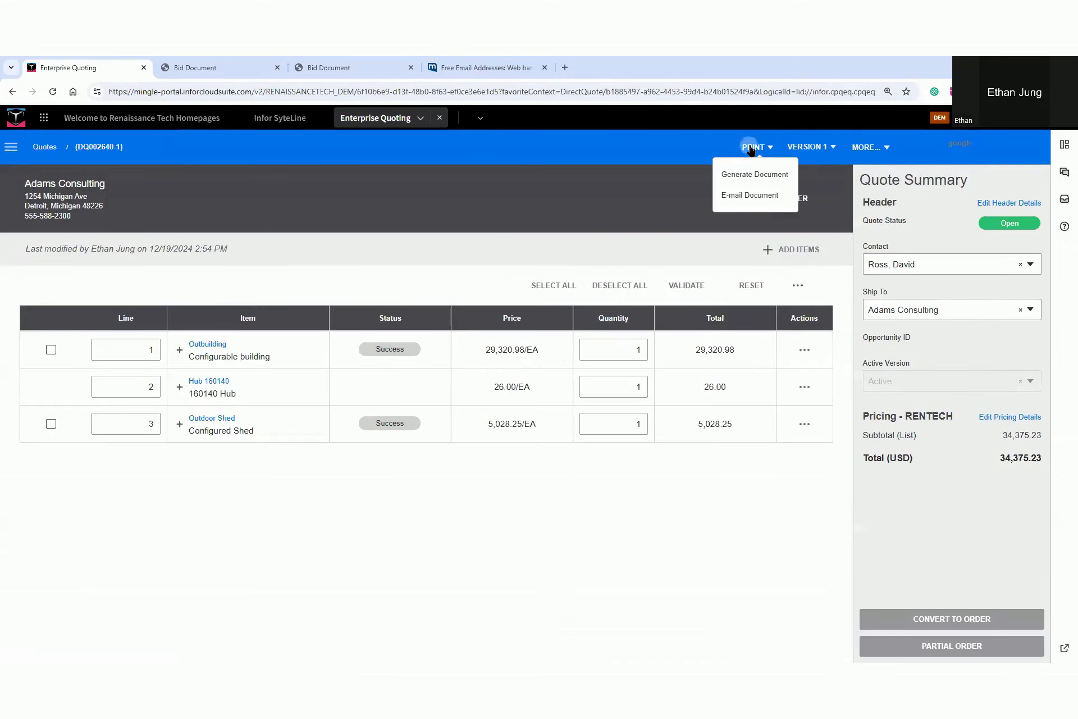
{"action": "left_click", "coordinate": [756, 196]}
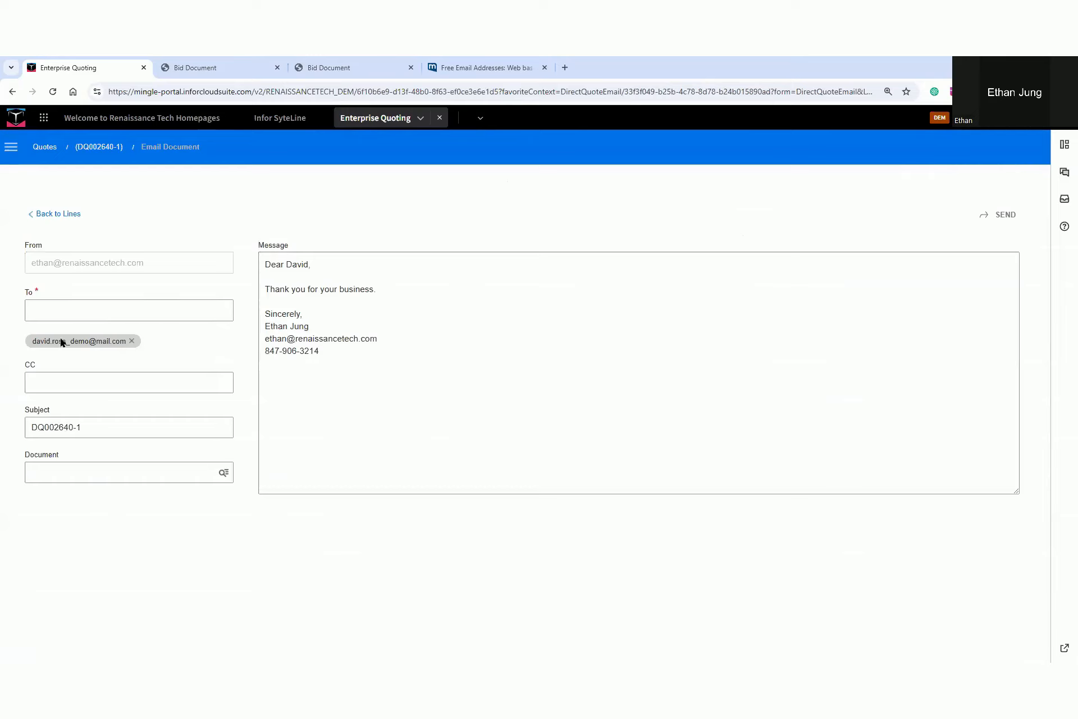
{"action": "left_click", "coordinate": [127, 428]}
{"action": "key", "text": "ctrl+a"}
{"action": "type", "text": "Proposal"}
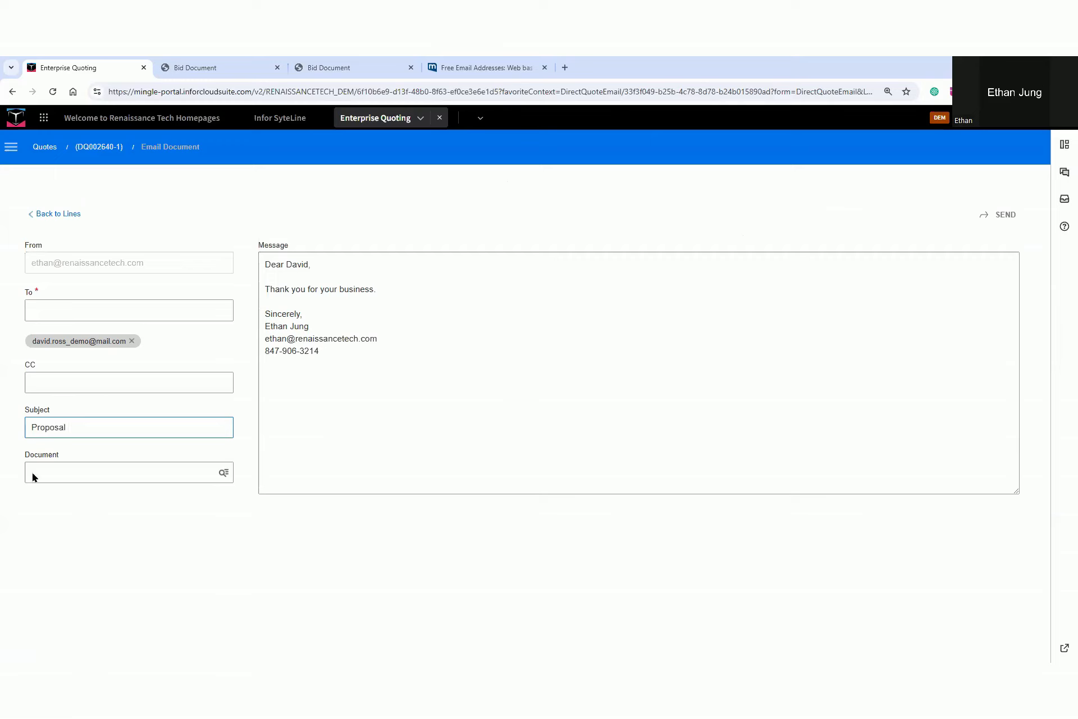
Attach the saved Customer Bid Document PDF to the e-mail and send it
{"action": "left_click", "coordinate": [224, 474]}
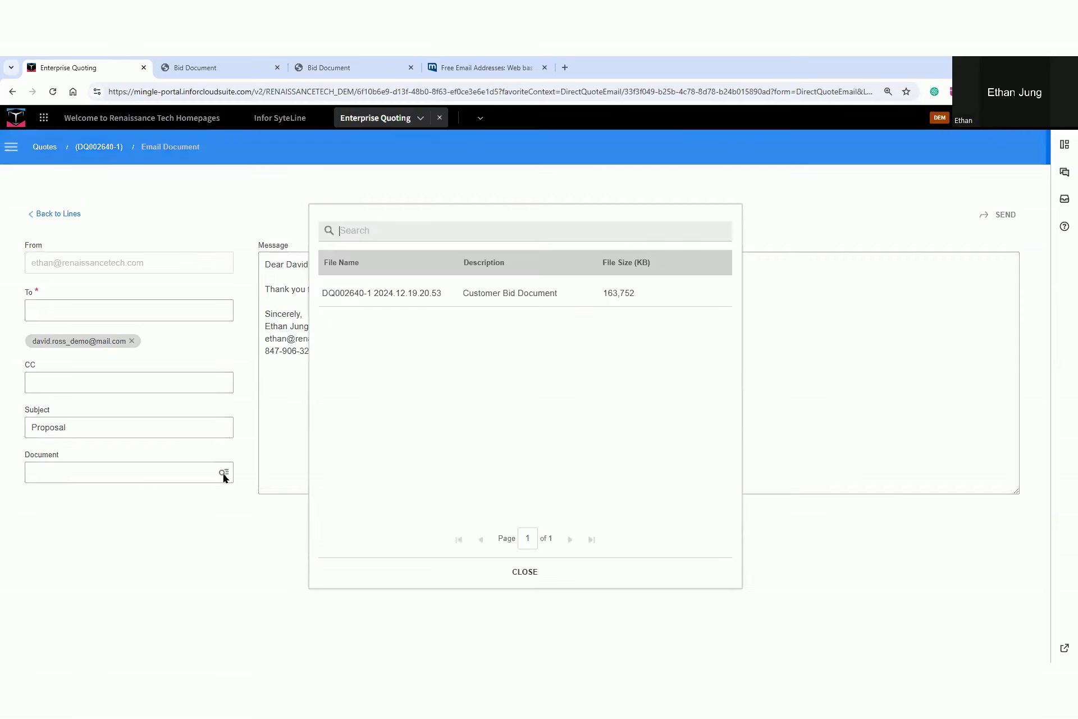
{"action": "left_click", "coordinate": [381, 301]}
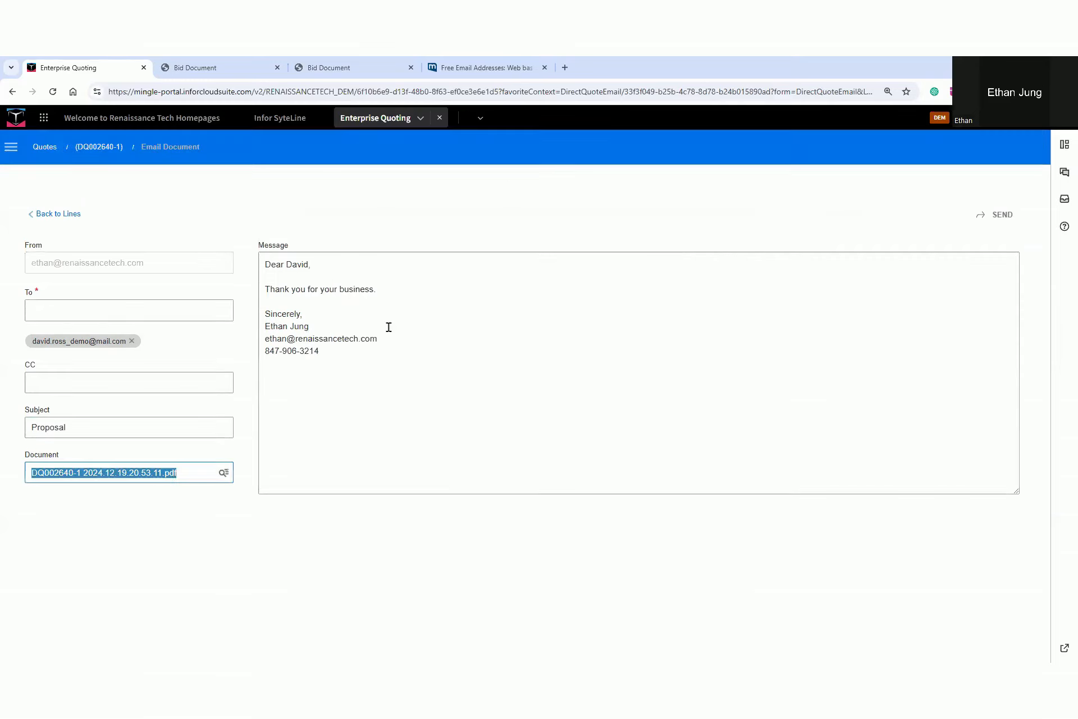
{"action": "left_click", "coordinate": [989, 216]}
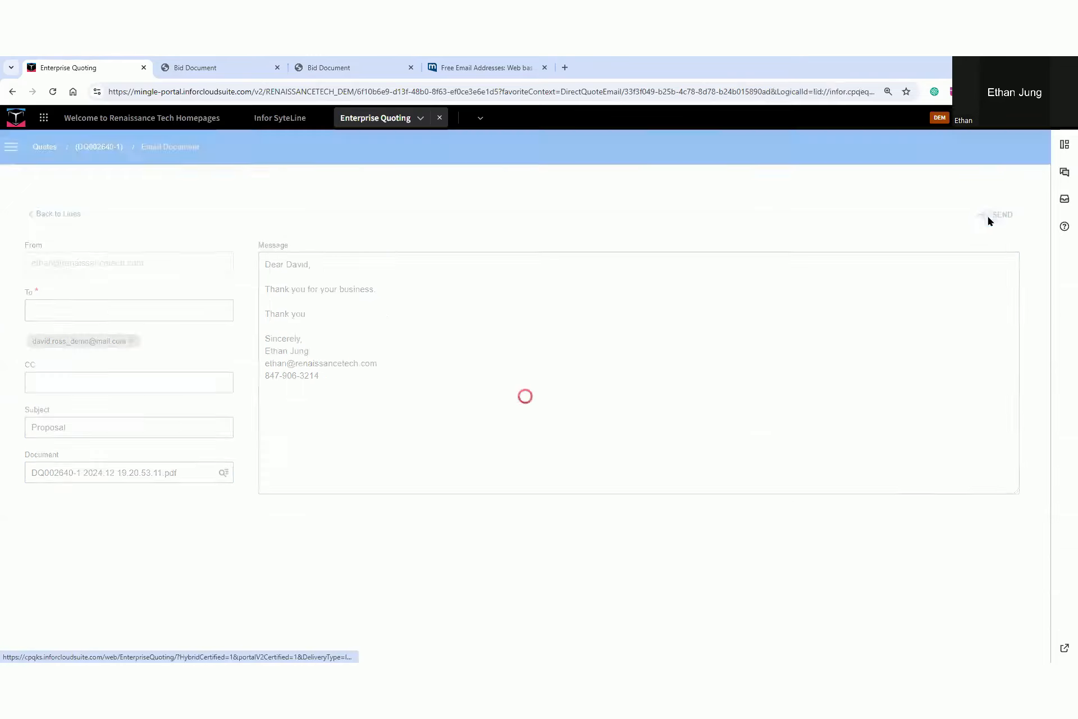
{"action": "left_click", "coordinate": [509, 309]}
Switch to mail.com, open the Proposal e-mail in the inbox, and view its PDF attachment
{"action": "left_click", "coordinate": [486, 67]}
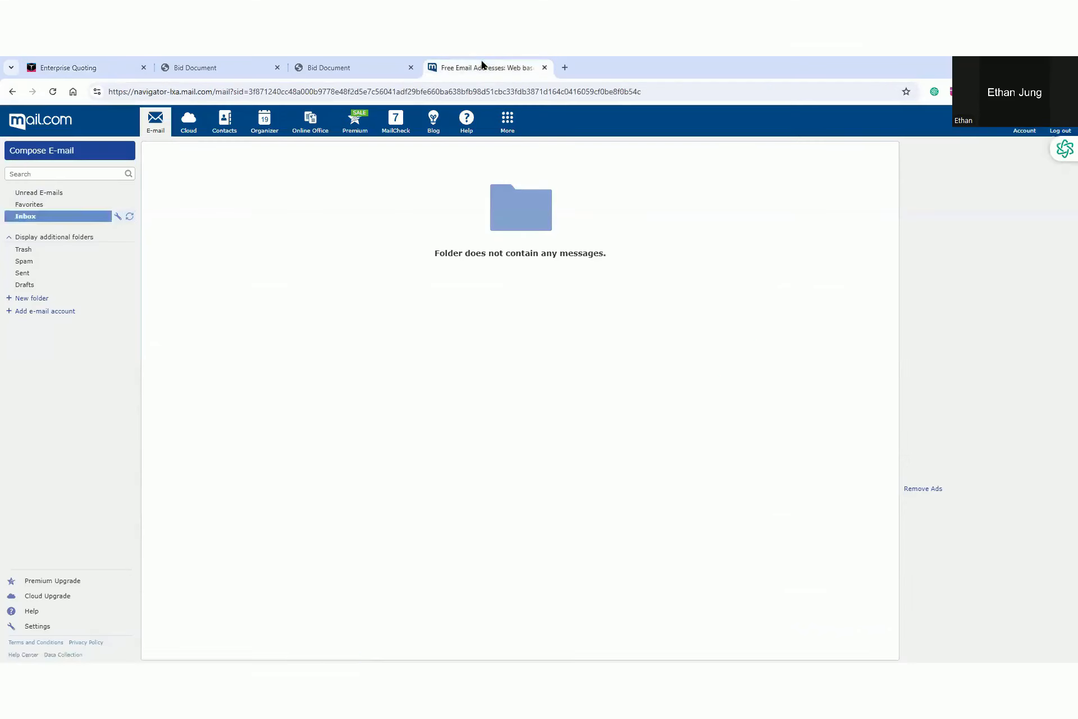
{"action": "left_click", "coordinate": [30, 218]}
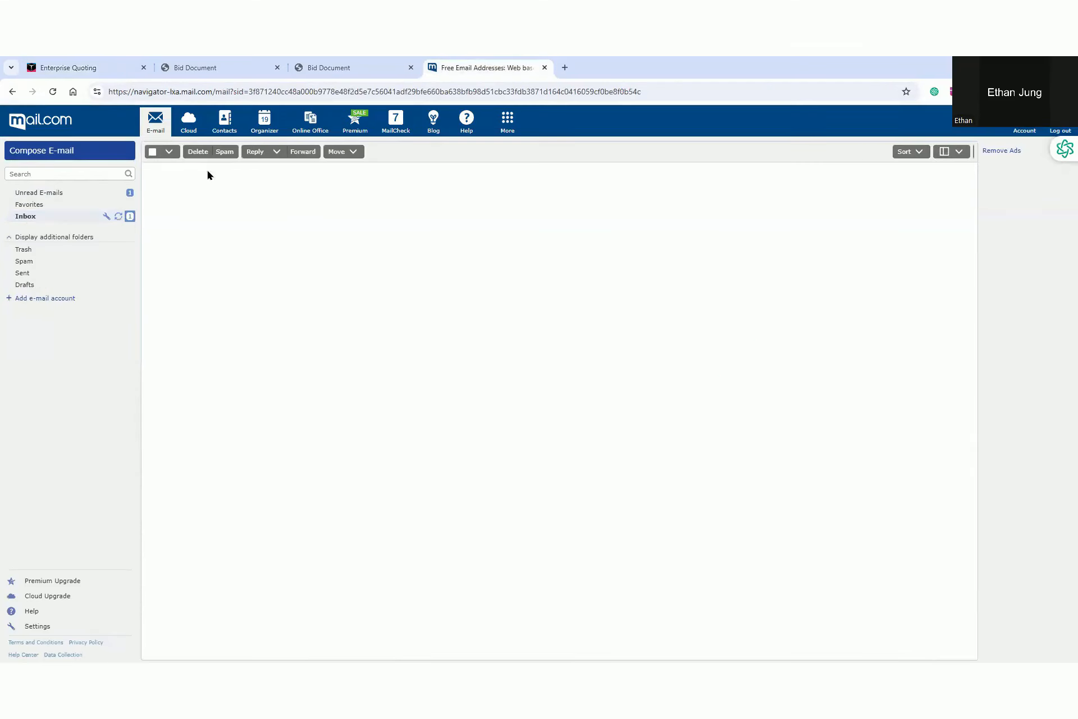
{"action": "left_click", "coordinate": [205, 177]}
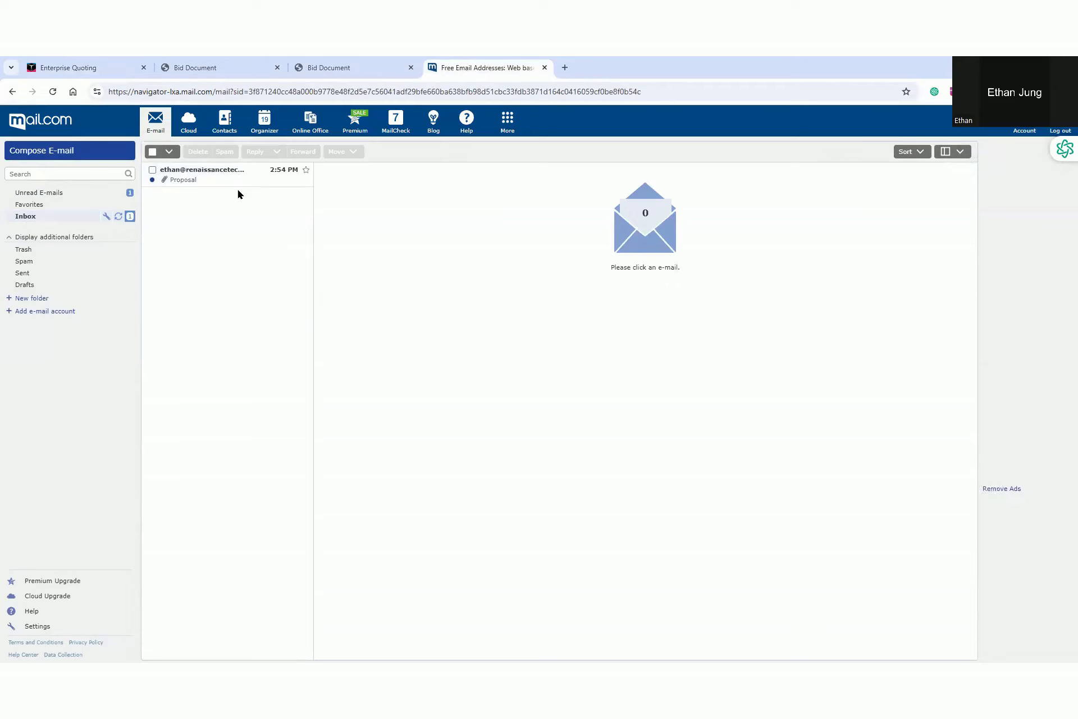
{"action": "left_click", "coordinate": [360, 206]}
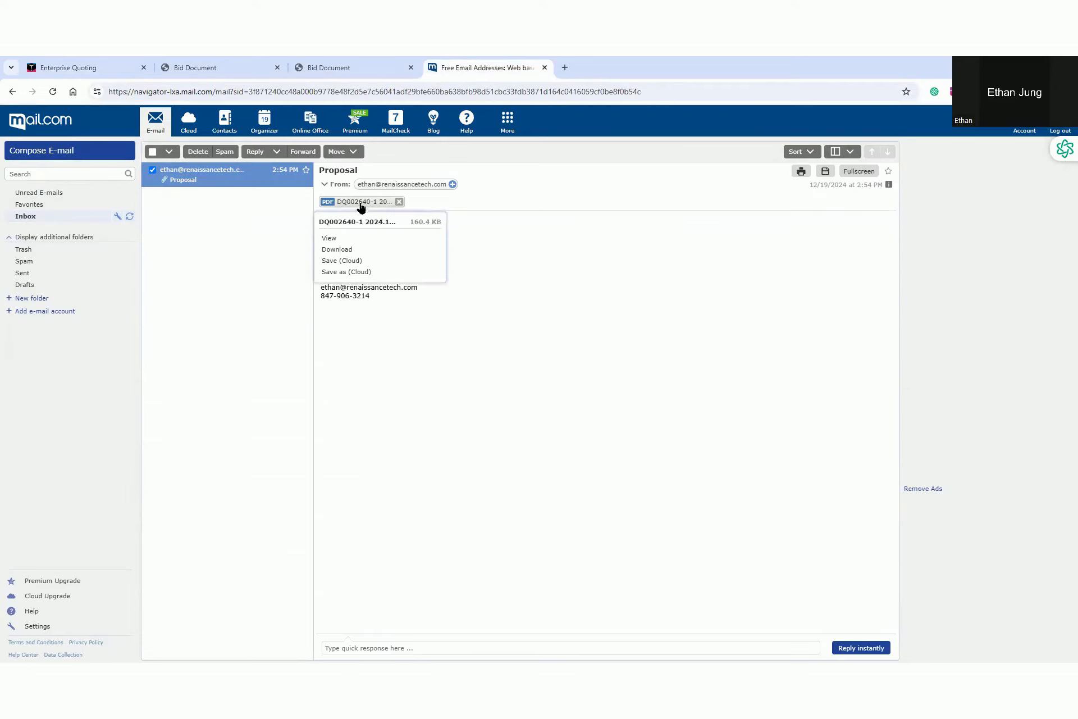
{"action": "left_click", "coordinate": [334, 241]}
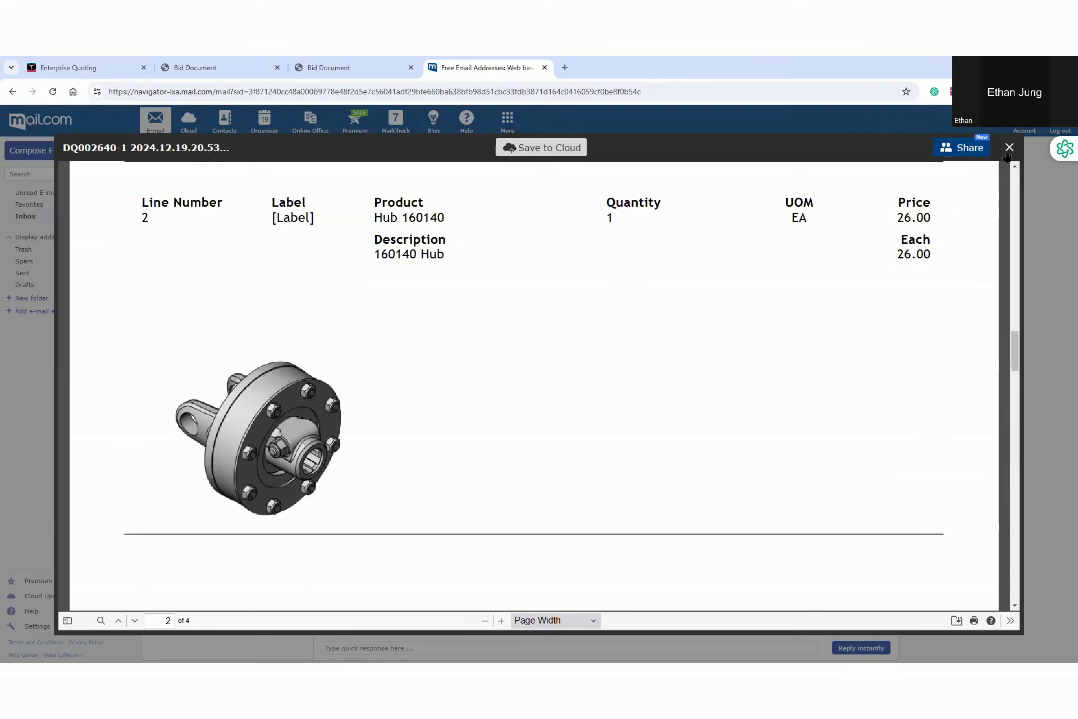
{"action": "left_click", "coordinate": [1010, 148]}
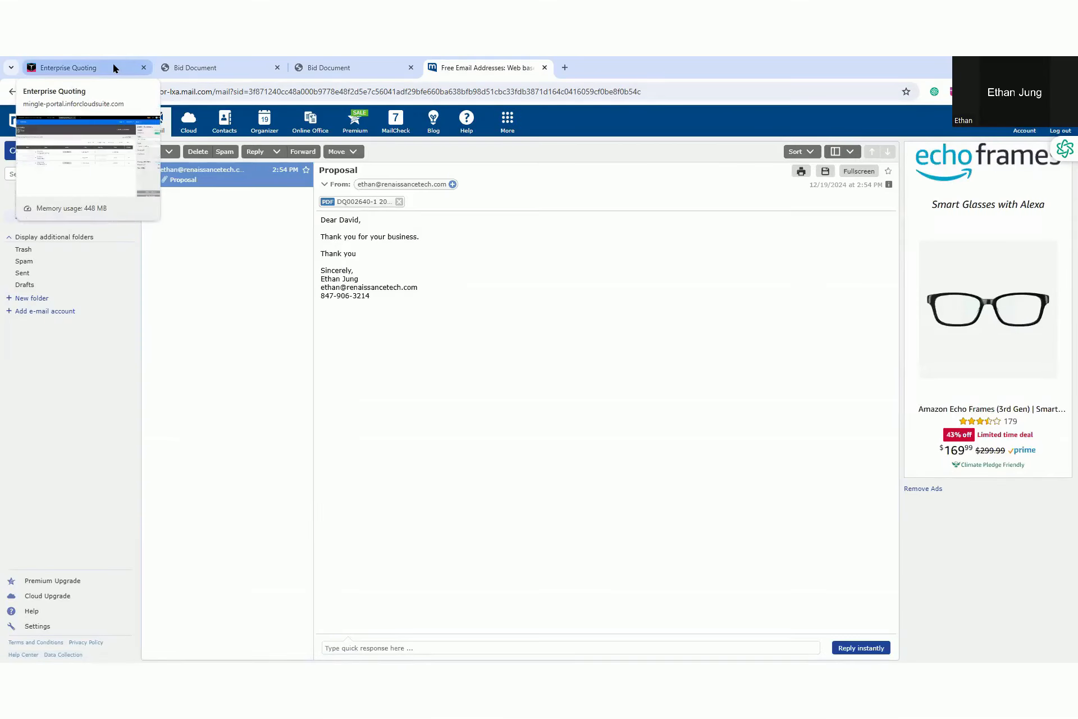
Switch back to Enterprise Quoting and examine the quote's header details, pricing details and line pricing adjustments
{"action": "left_click", "coordinate": [113, 68]}
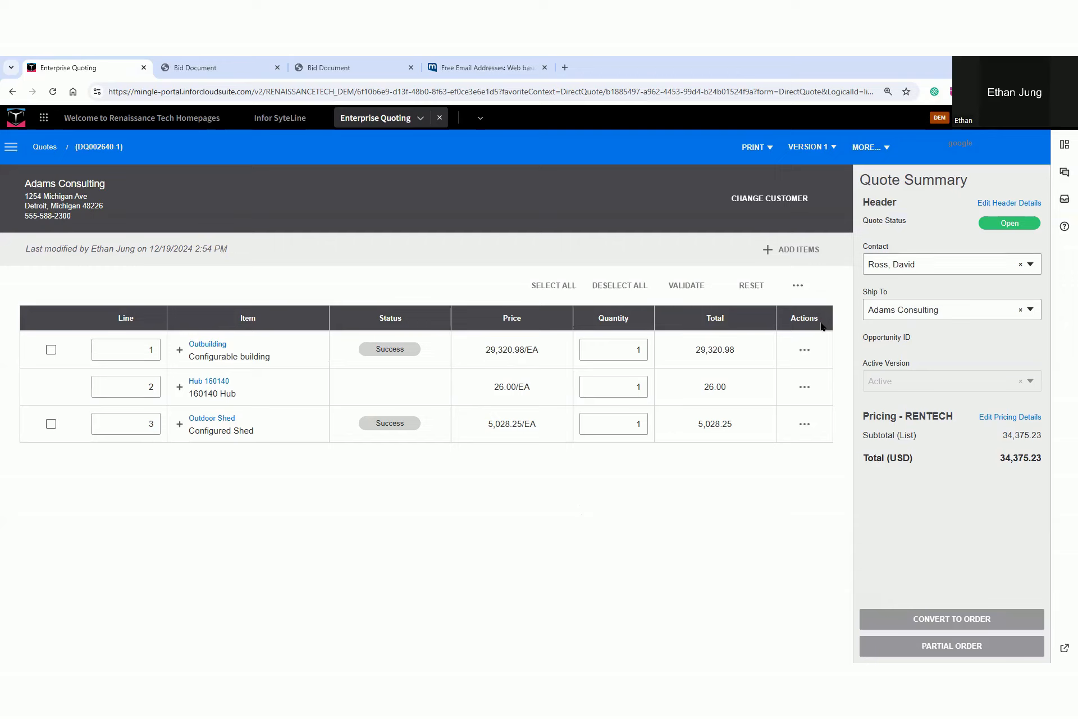
{"action": "left_click", "coordinate": [982, 204]}
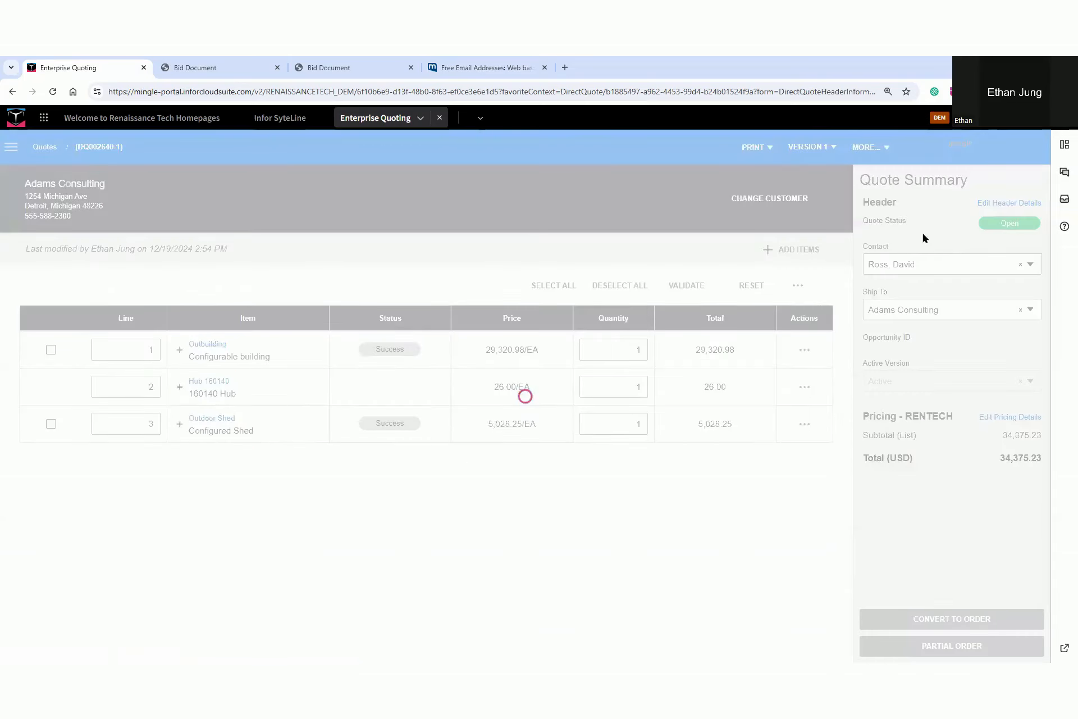
{"action": "left_click", "coordinate": [987, 416]}
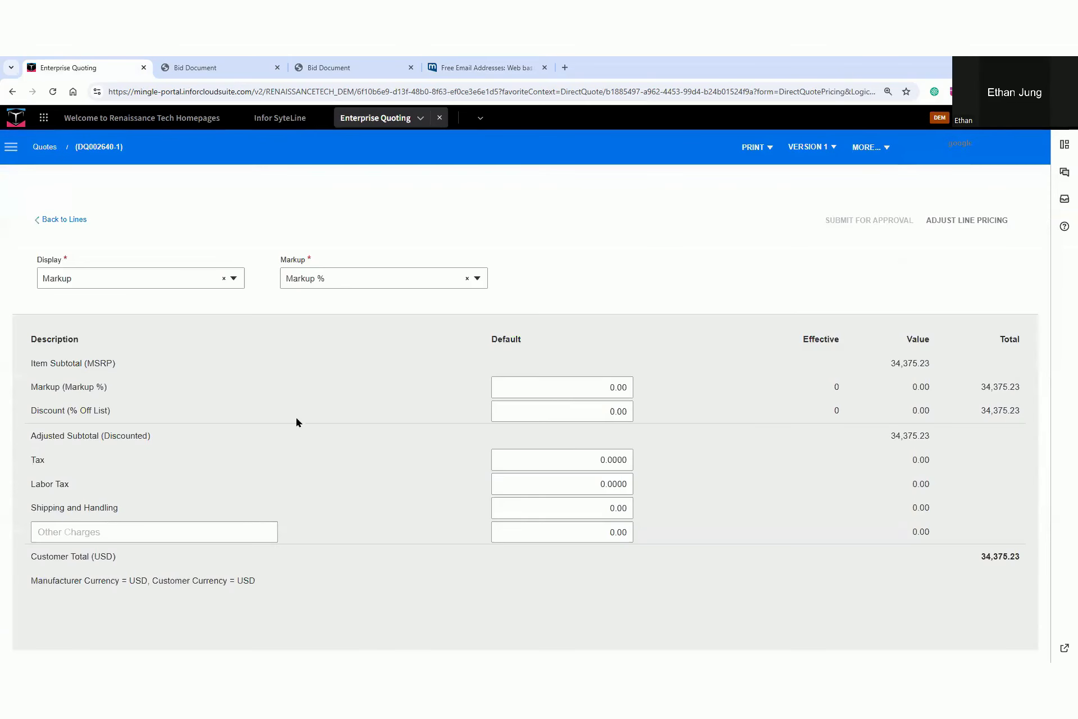
{"action": "left_click", "coordinate": [957, 224]}
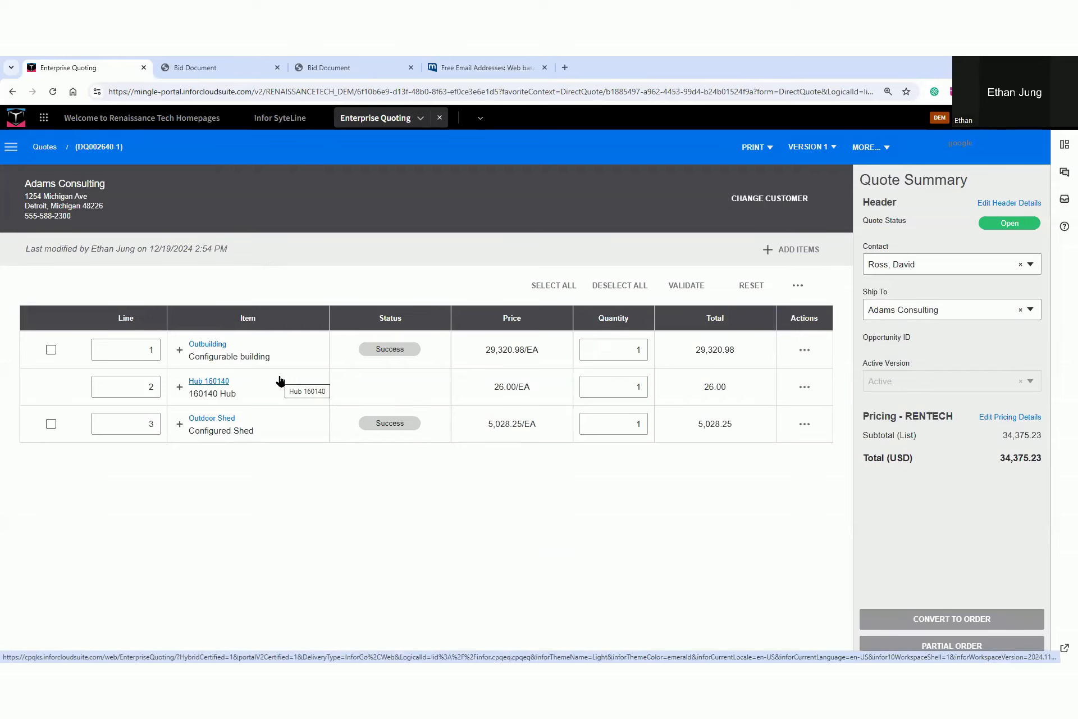
Convert version 1 of the Adams Consulting quote to an order and start placing it
{"action": "left_click", "coordinate": [959, 616]}
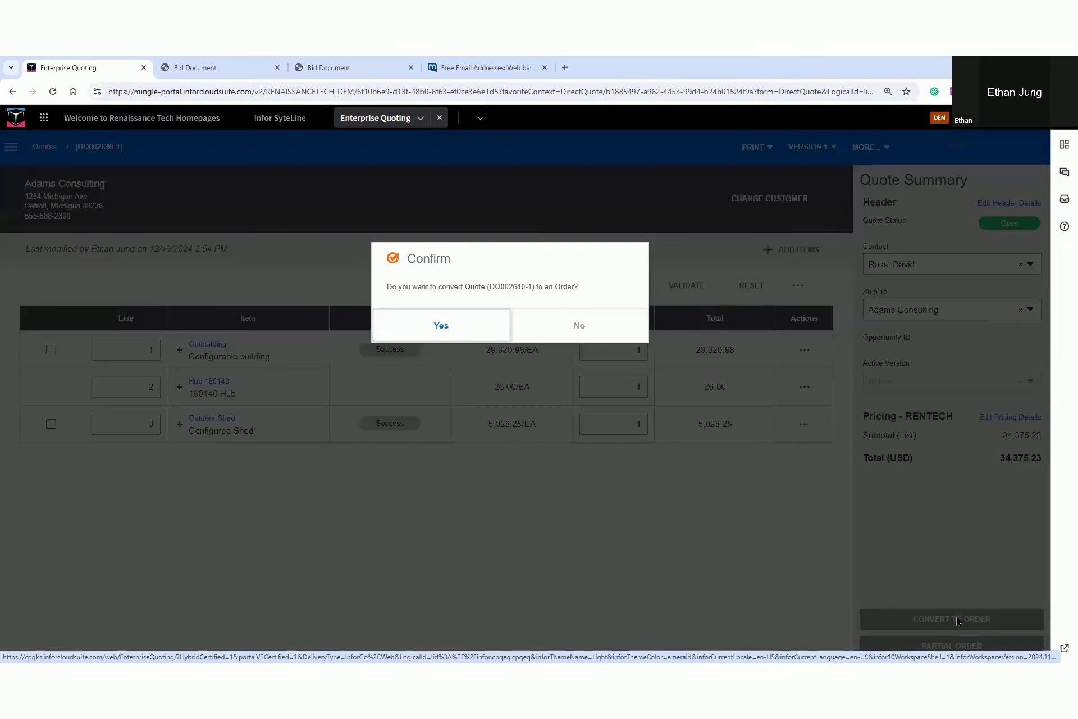
{"action": "key", "text": "Return"}
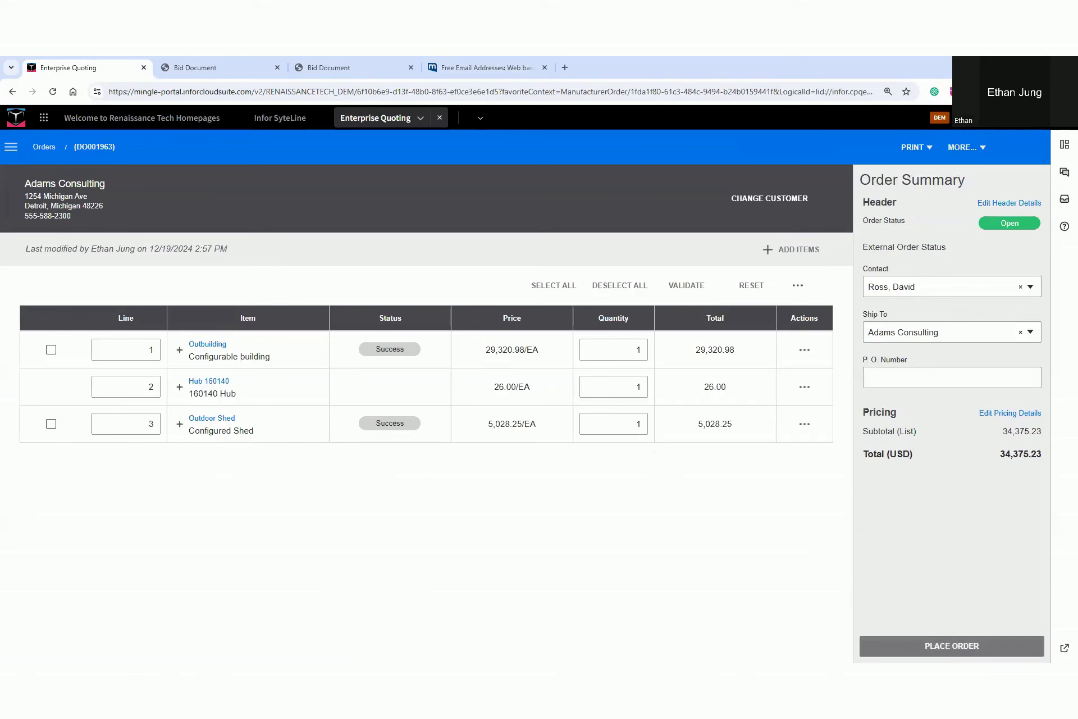
{"action": "left_click", "coordinate": [950, 646]}
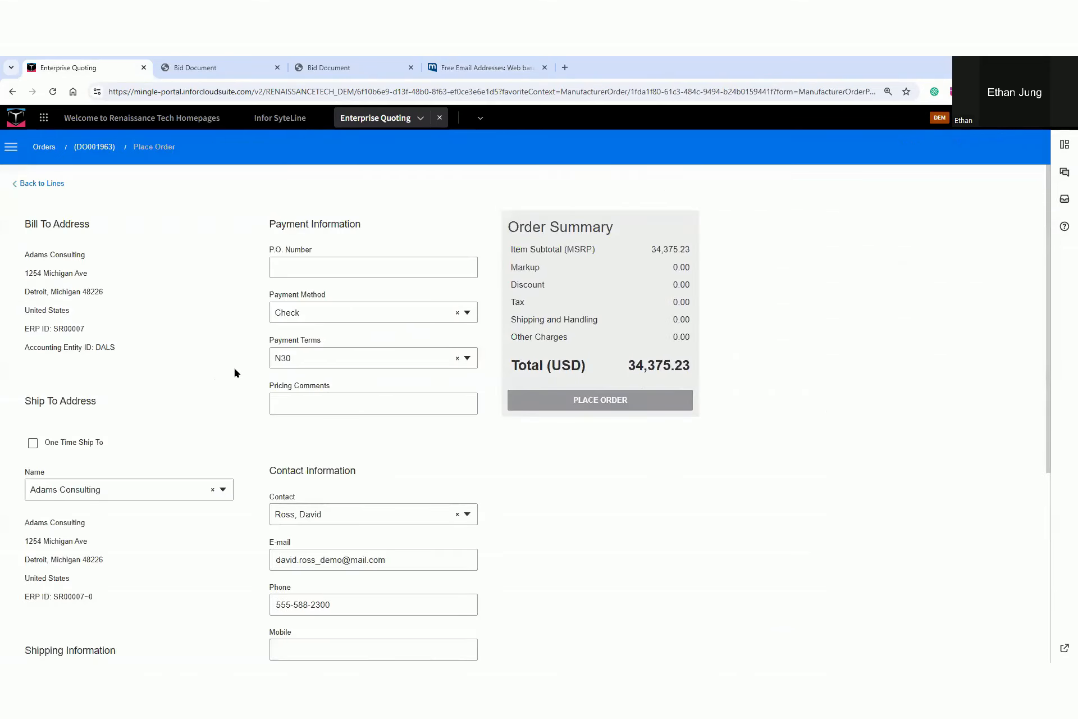
Check the order's payment, contact and shipping information and submit the order
{"action": "scroll", "coordinate": [235, 372], "scroll_direction": "down", "scroll_amount": 2}
{"action": "scroll", "coordinate": [243, 372], "scroll_direction": "down", "scroll_amount": 3}
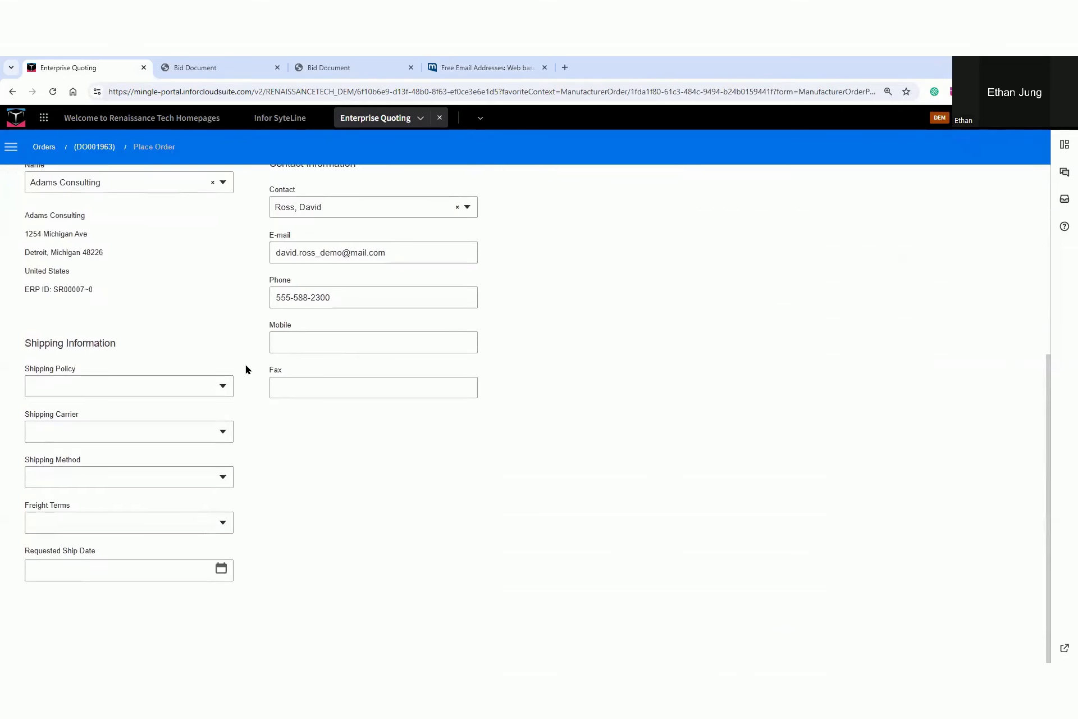
{"action": "scroll", "coordinate": [251, 370], "scroll_direction": "up", "scroll_amount": 4}
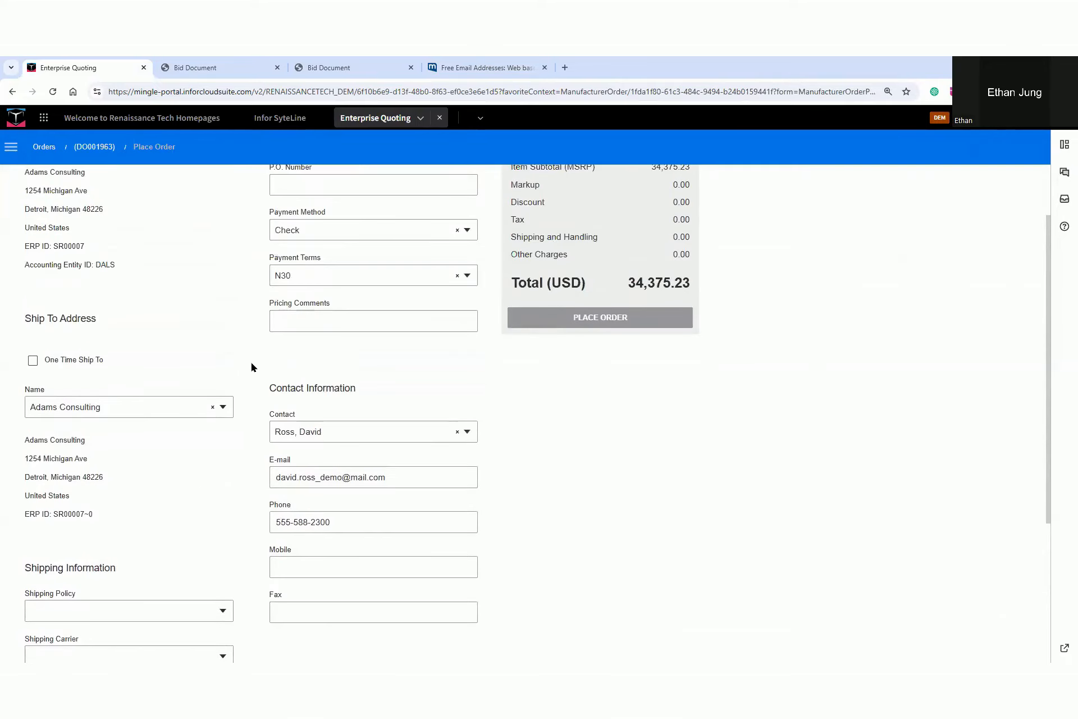
{"action": "scroll", "coordinate": [251, 368], "scroll_direction": "up", "scroll_amount": 2}
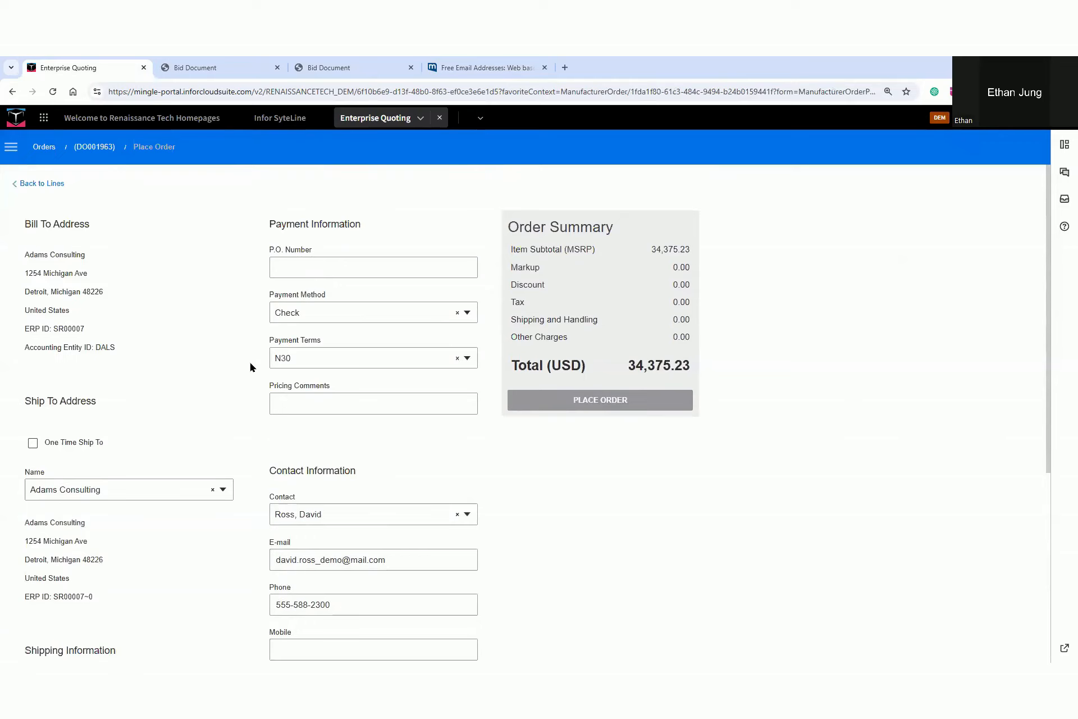
{"action": "left_click", "coordinate": [566, 403]}
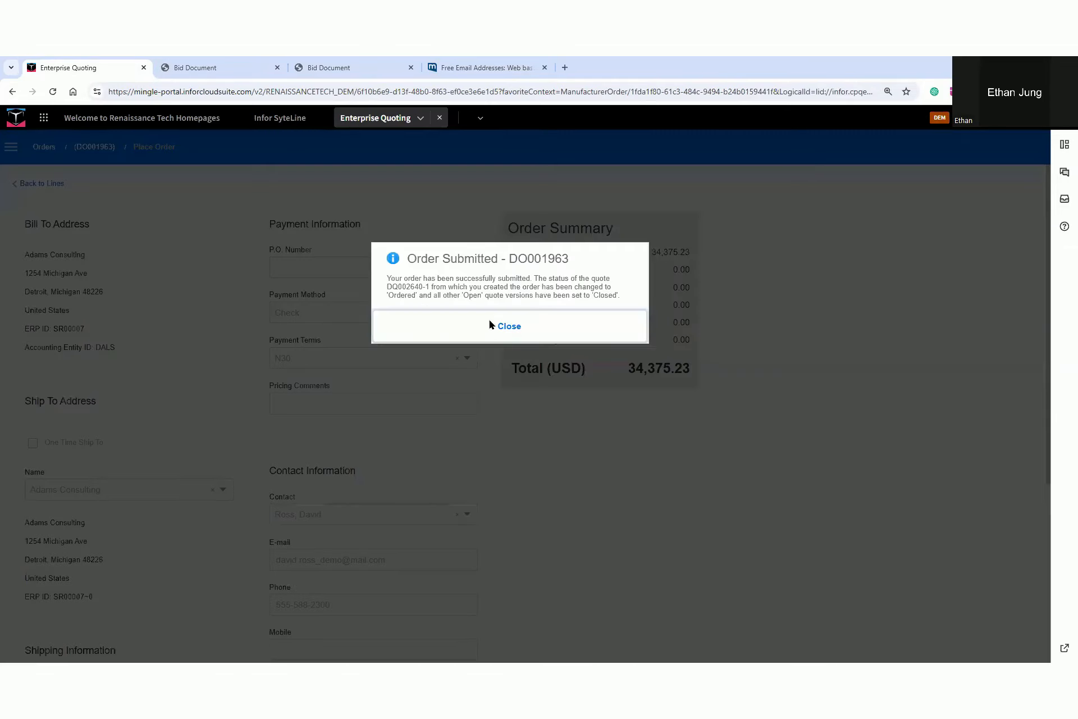
{"action": "left_click", "coordinate": [506, 327]}
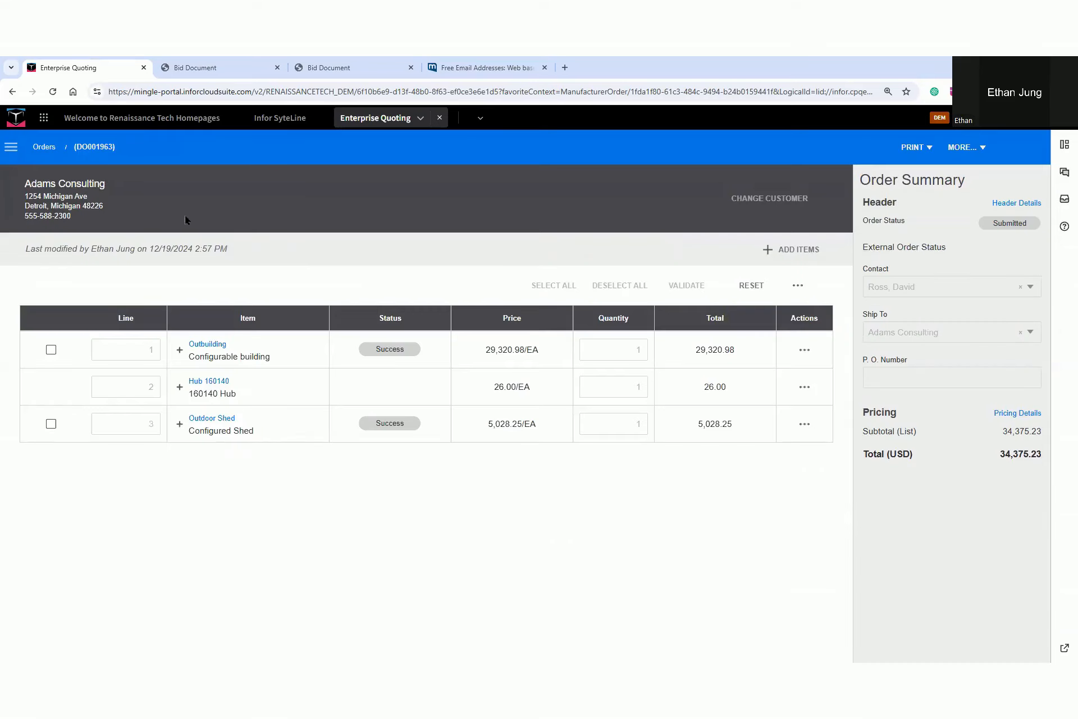
Open the orders list and the direct quotes list to check the statuses of the Adams Consulting order and both quote versions
{"action": "left_click", "coordinate": [44, 148]}
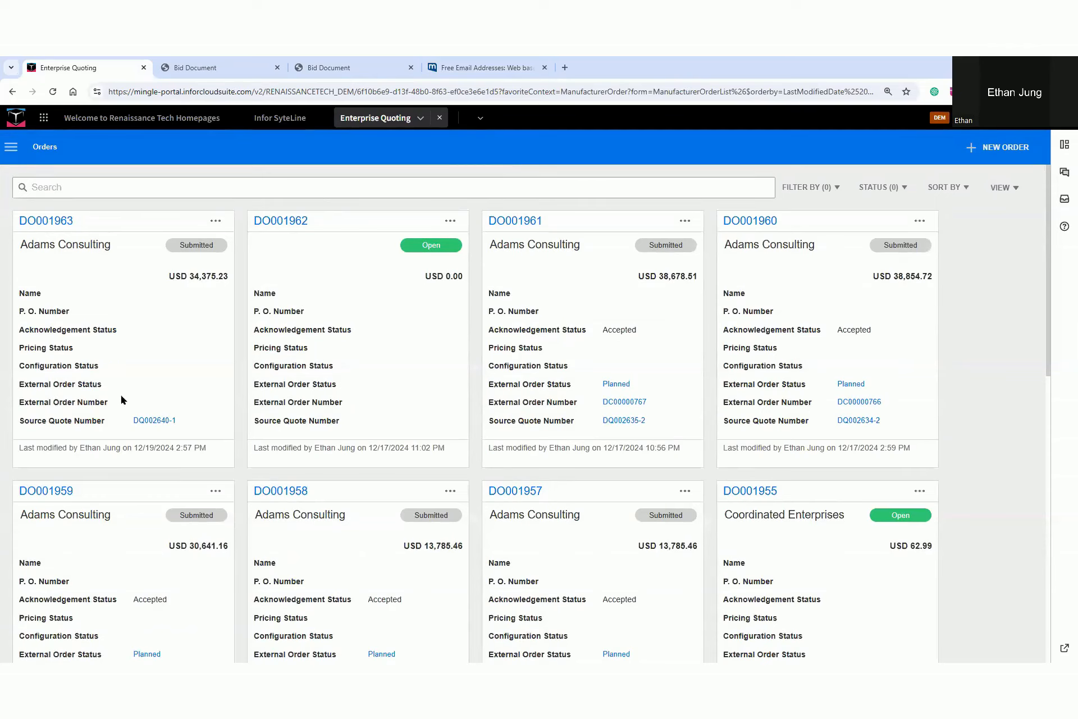
{"action": "left_click", "coordinate": [13, 147]}
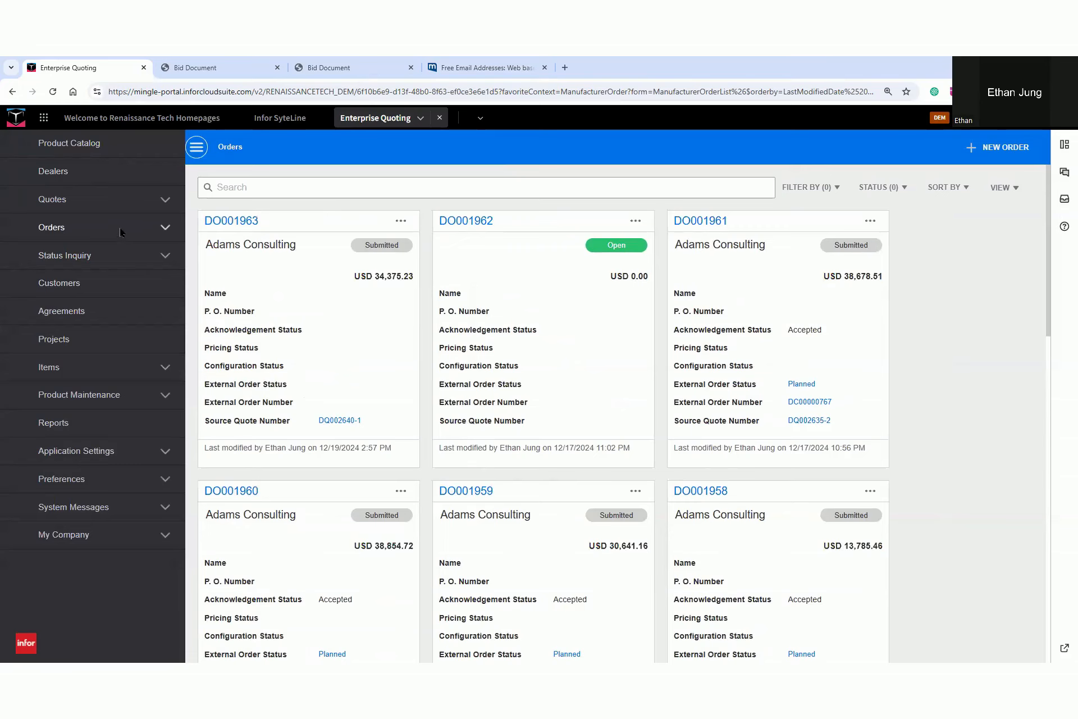
{"action": "left_click", "coordinate": [119, 227]}
{"action": "left_click", "coordinate": [116, 201]}
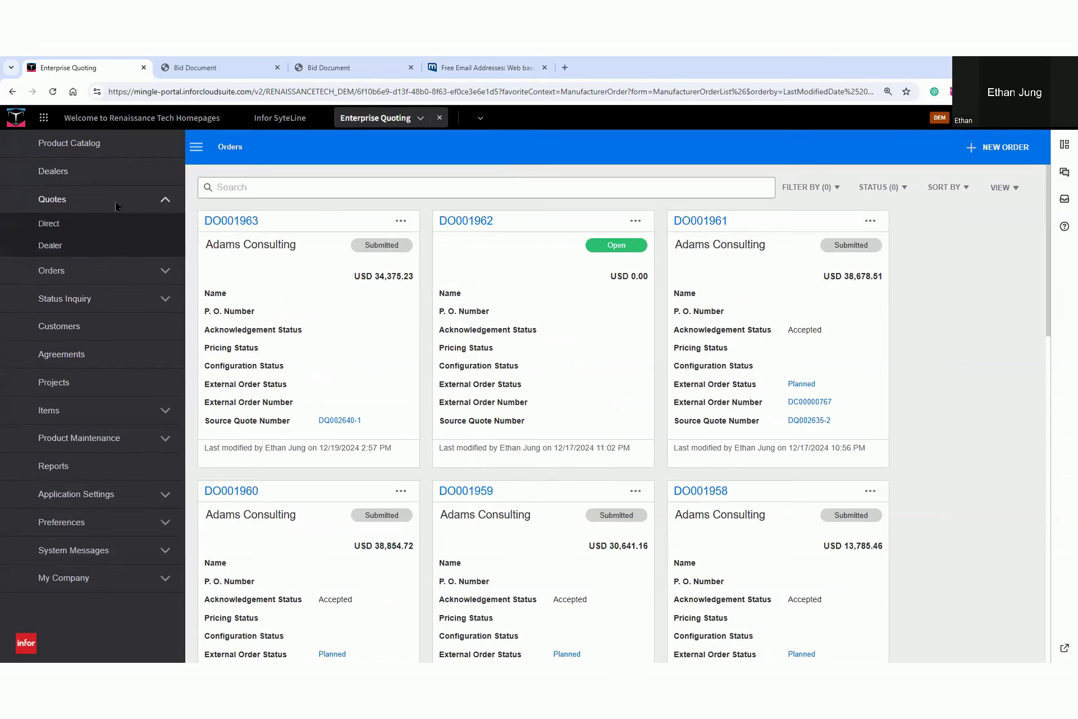
{"action": "left_click", "coordinate": [79, 224]}
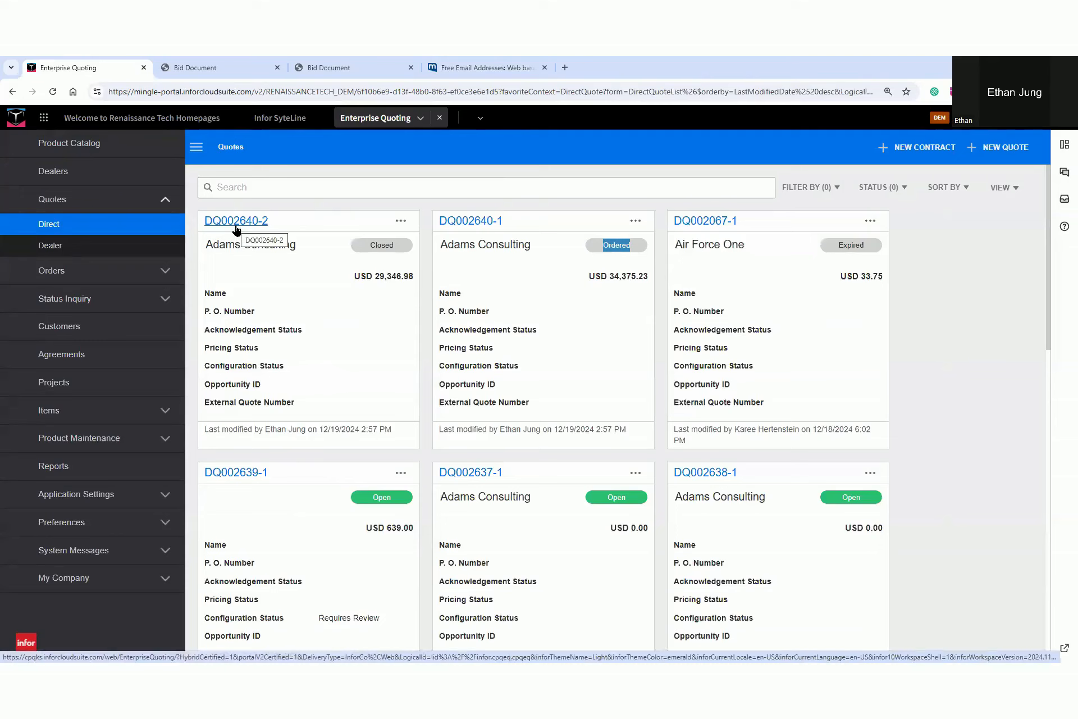
{"action": "left_click_drag", "start_coordinate": [345, 250], "coordinate": [400, 248]}
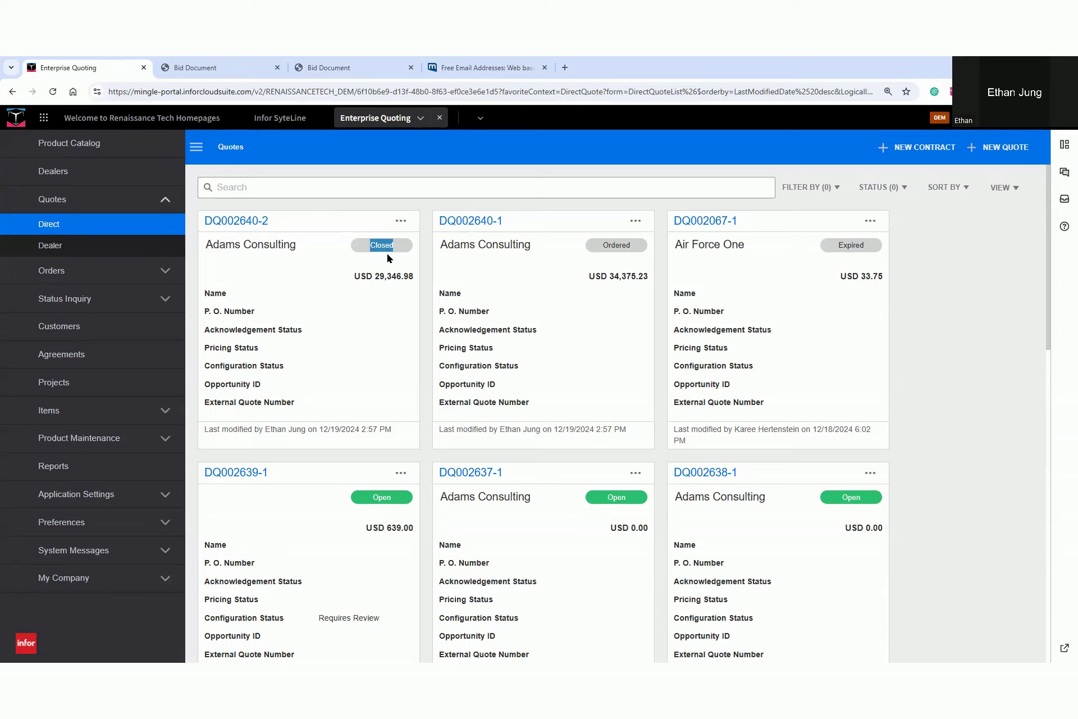
Open the newest Adams Consulting order from the direct orders list, examine its line details and status, and return to the list
{"action": "left_click", "coordinate": [61, 270]}
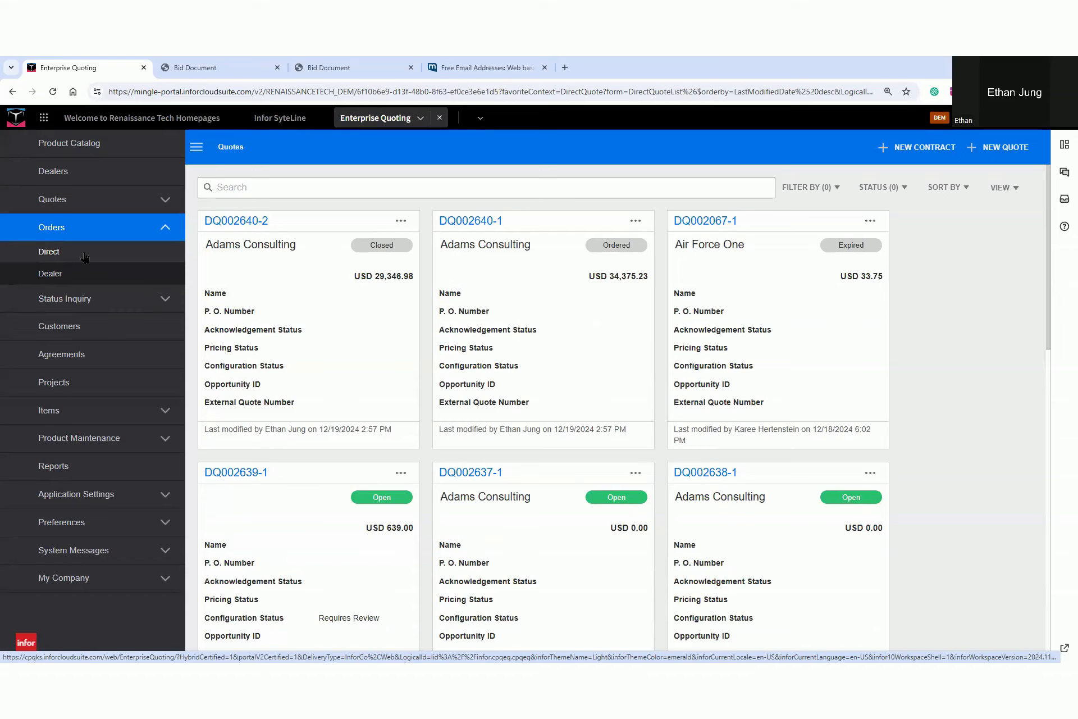
{"action": "left_click", "coordinate": [84, 258]}
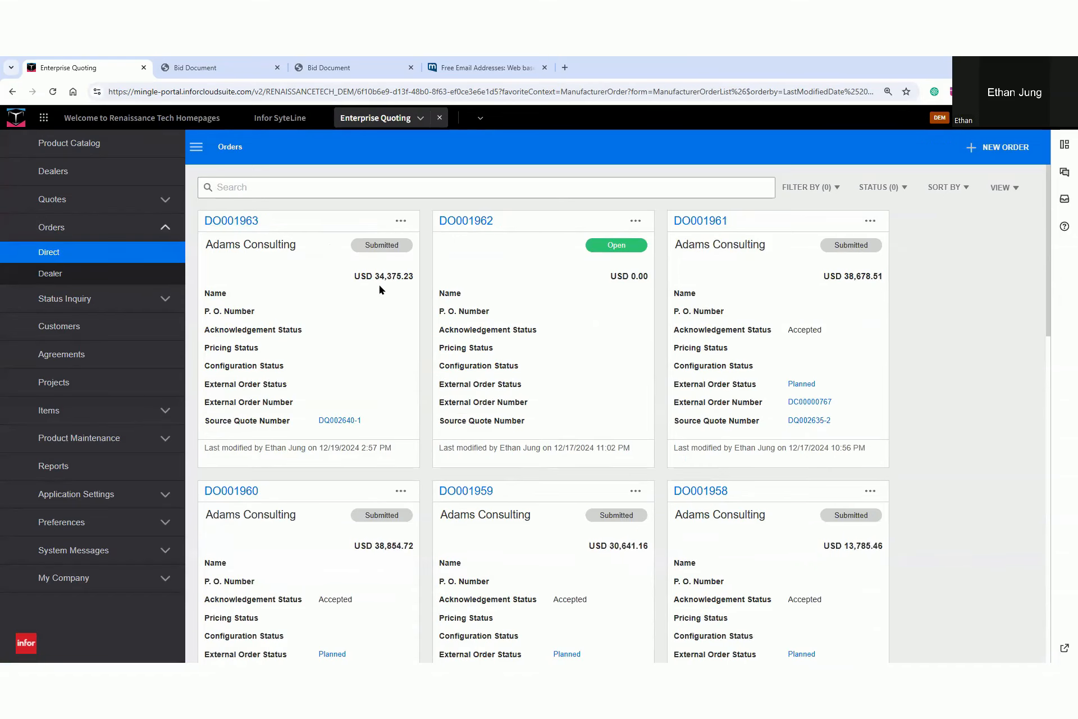
{"action": "left_click", "coordinate": [239, 224]}
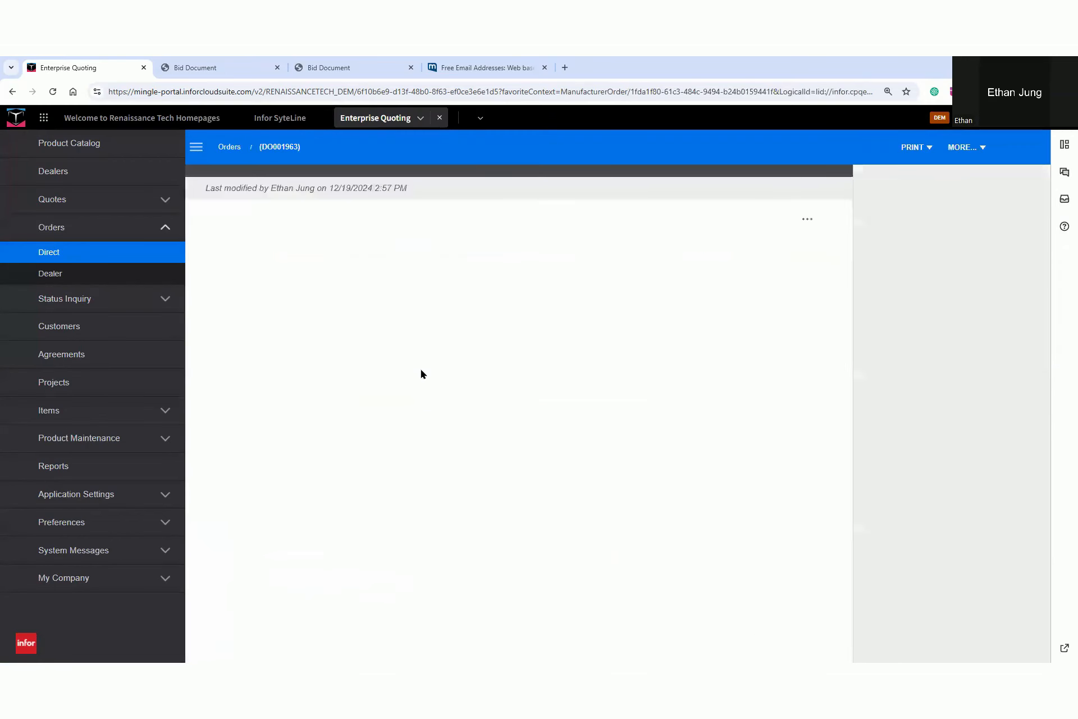
{"action": "left_click", "coordinate": [281, 339]}
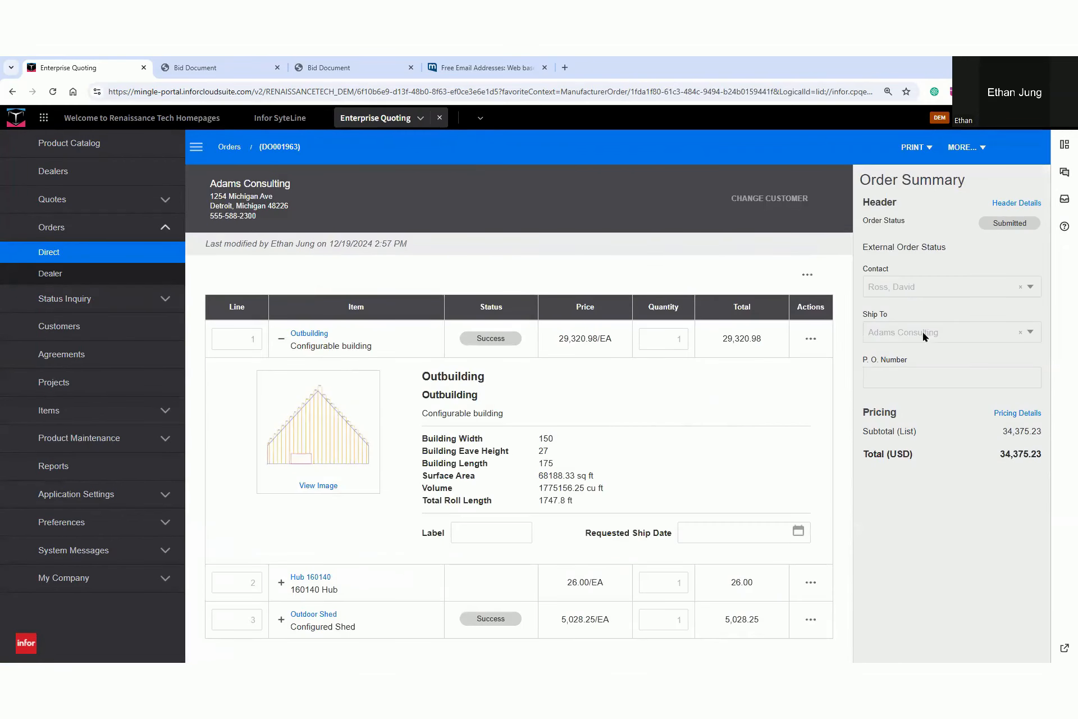
{"action": "left_click", "coordinate": [281, 583]}
{"action": "scroll", "coordinate": [281, 583], "scroll_direction": "down", "scroll_amount": 3}
{"action": "left_click", "coordinate": [280, 623]}
{"action": "left_click_drag", "start_coordinate": [993, 223], "coordinate": [1020, 221]}
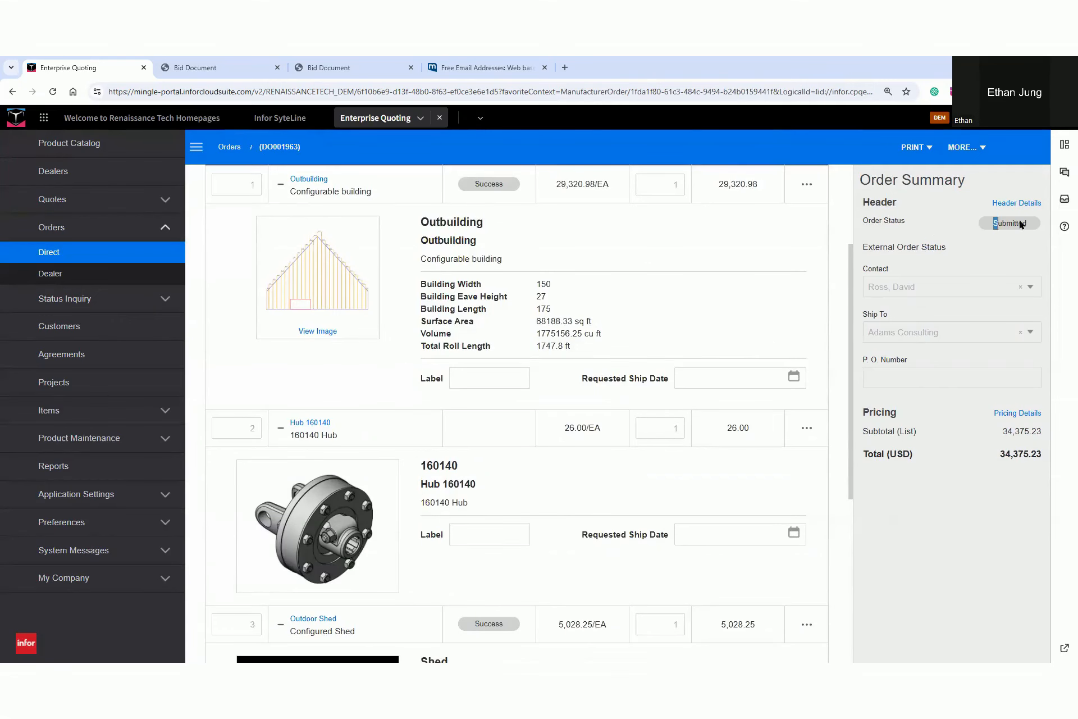
{"action": "left_click", "coordinate": [229, 147]}
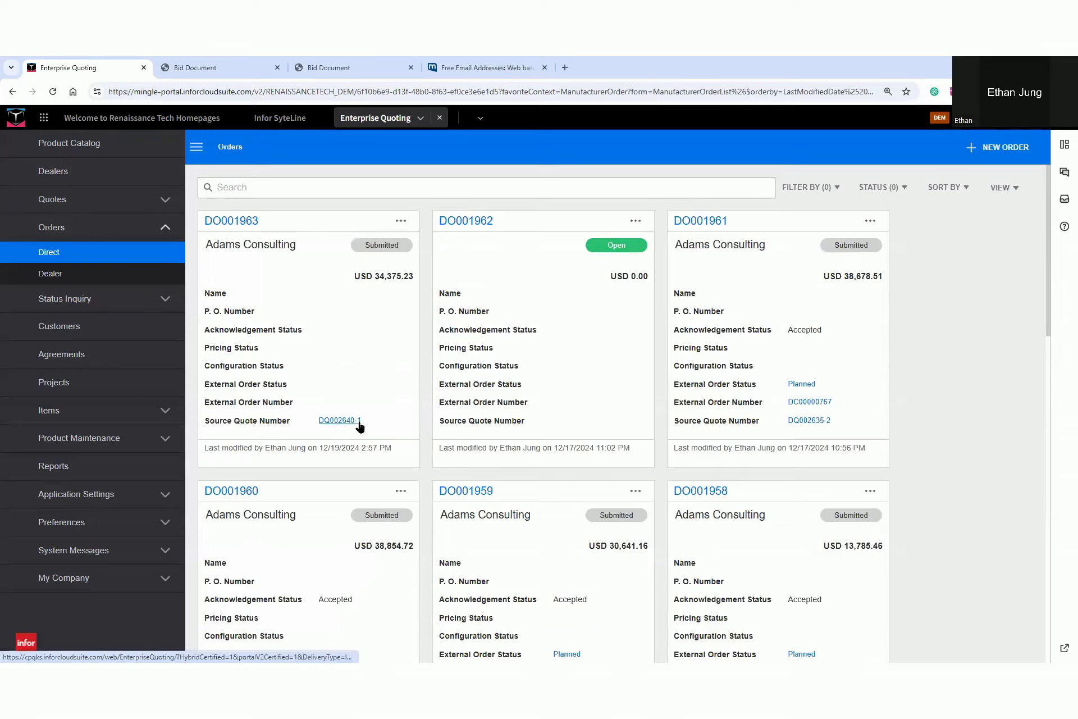
Switch to the Renaissance Tech homepage and search its Orders widget for adams
{"action": "left_click", "coordinate": [283, 119]}
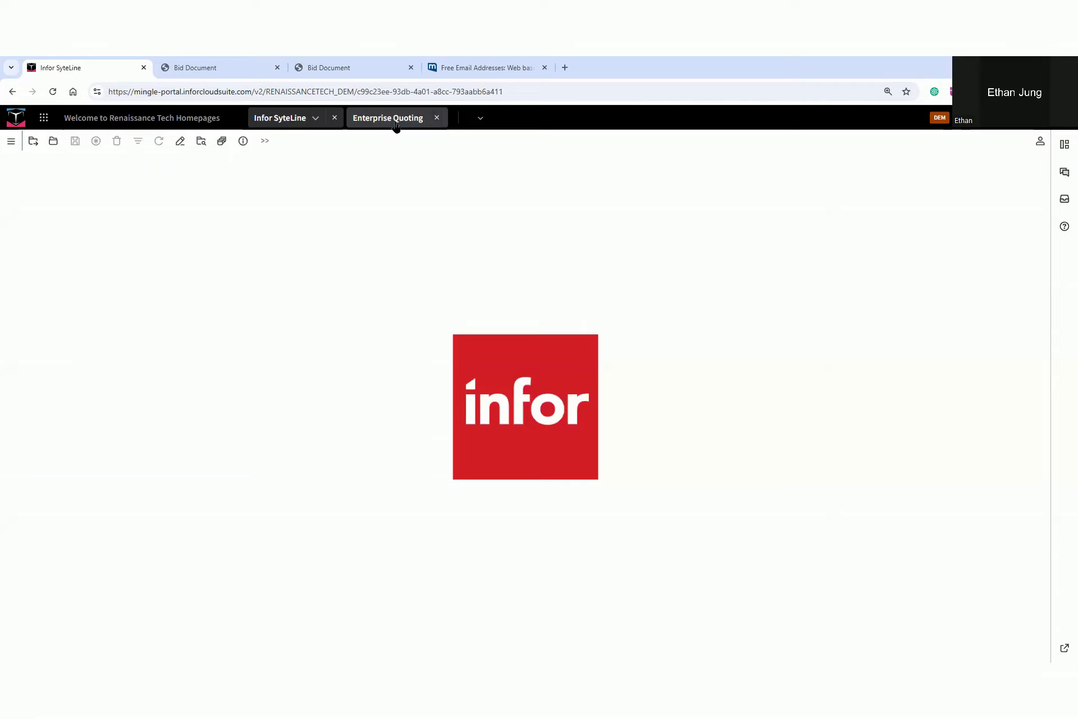
{"action": "left_click", "coordinate": [146, 118]}
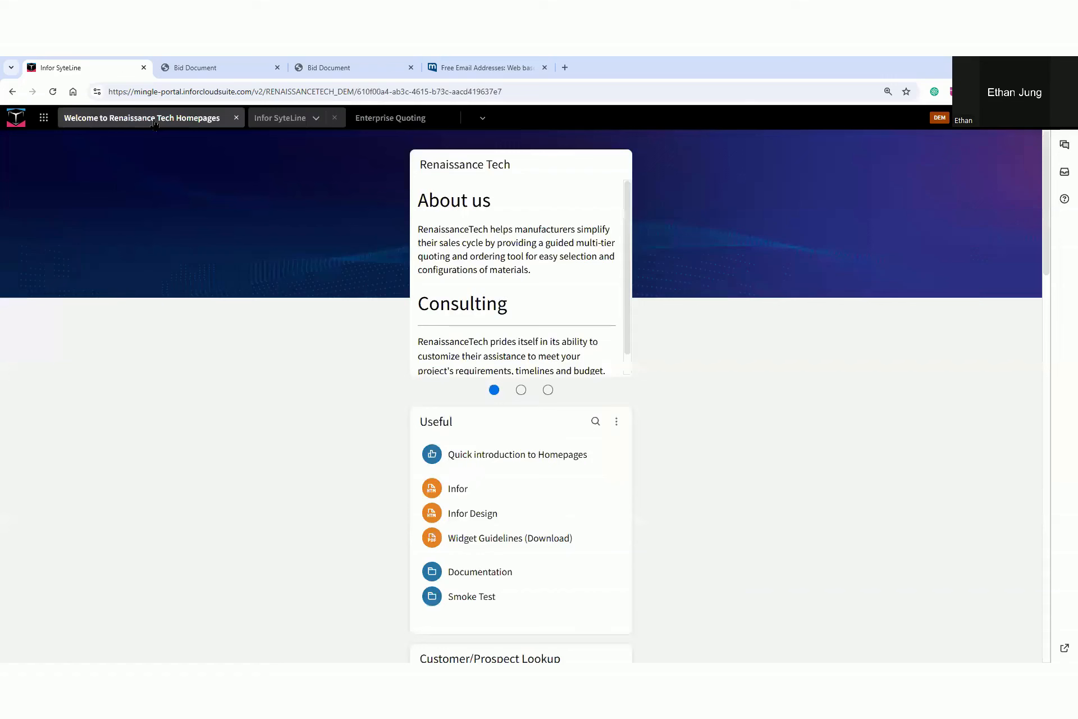
{"action": "scroll", "coordinate": [625, 473], "scroll_direction": "down", "scroll_amount": 5}
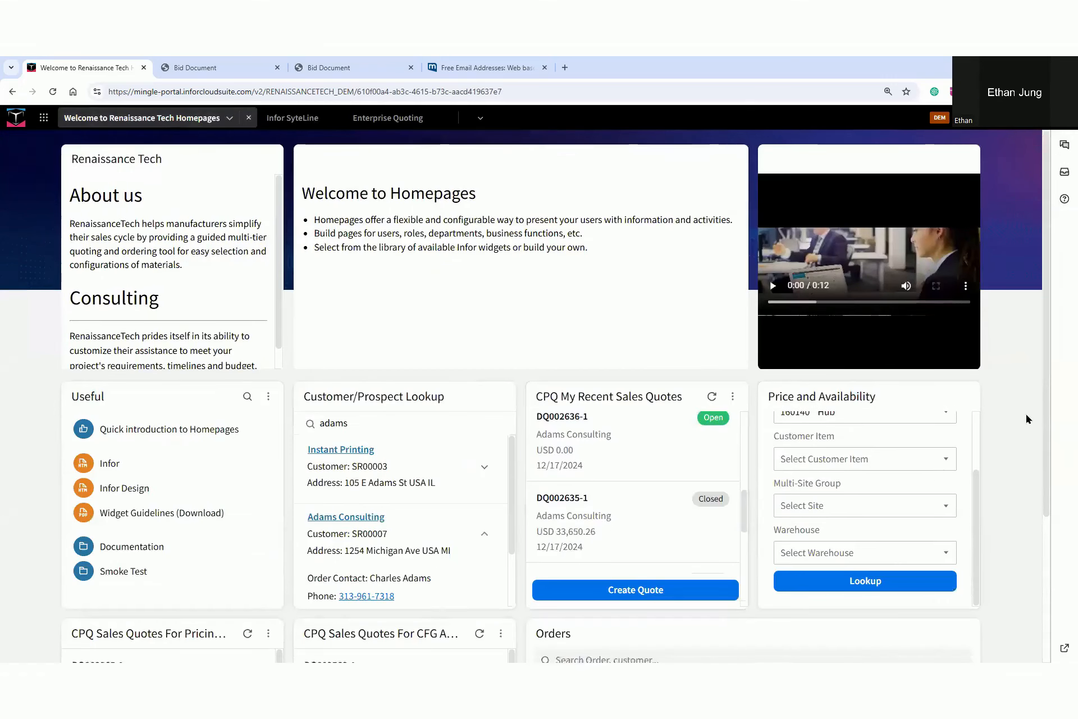
{"action": "scroll", "coordinate": [1027, 414], "scroll_direction": "down", "scroll_amount": 3}
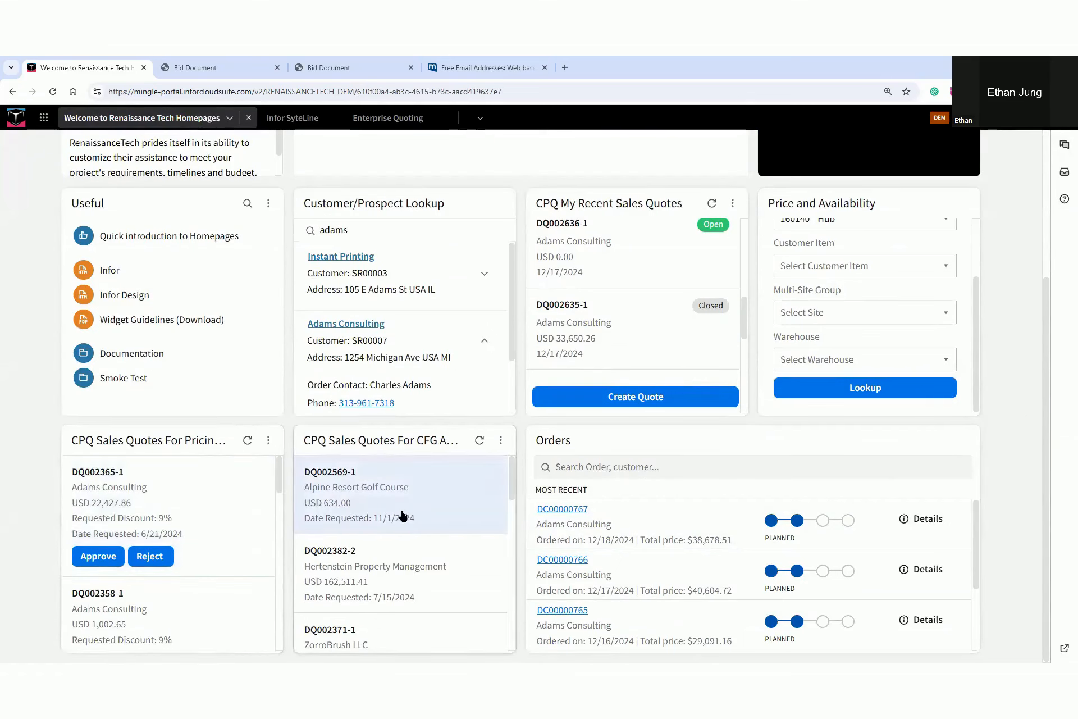
{"action": "left_click", "coordinate": [696, 465]}
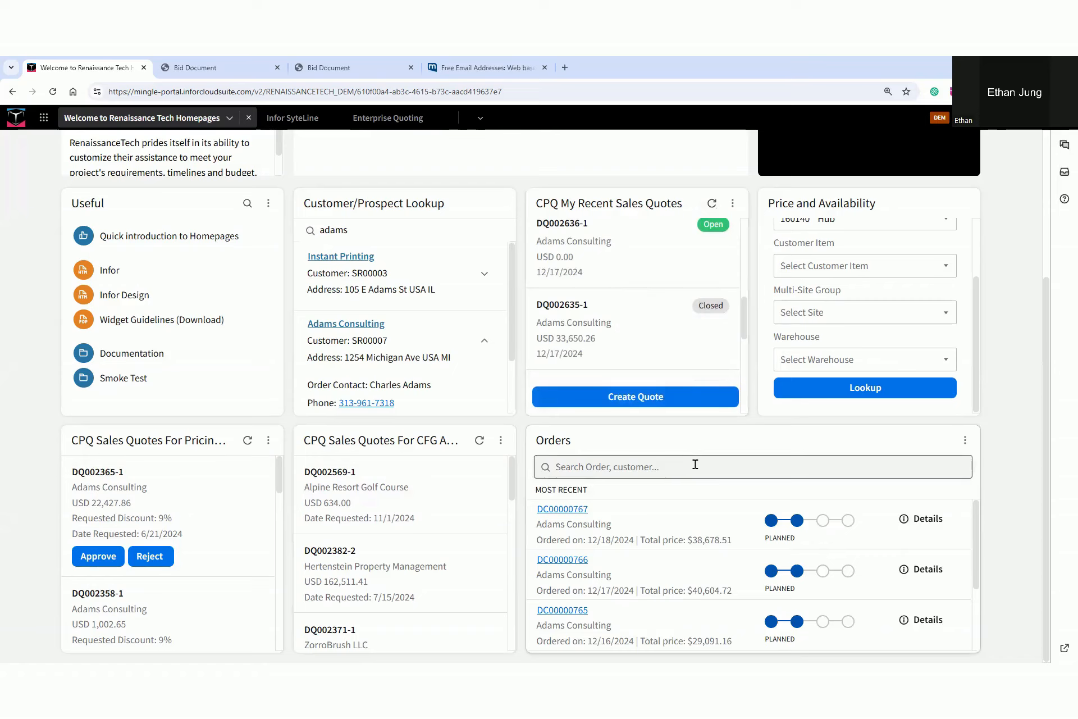
{"action": "type", "text": "adams"}
{"action": "key", "text": "Return"}
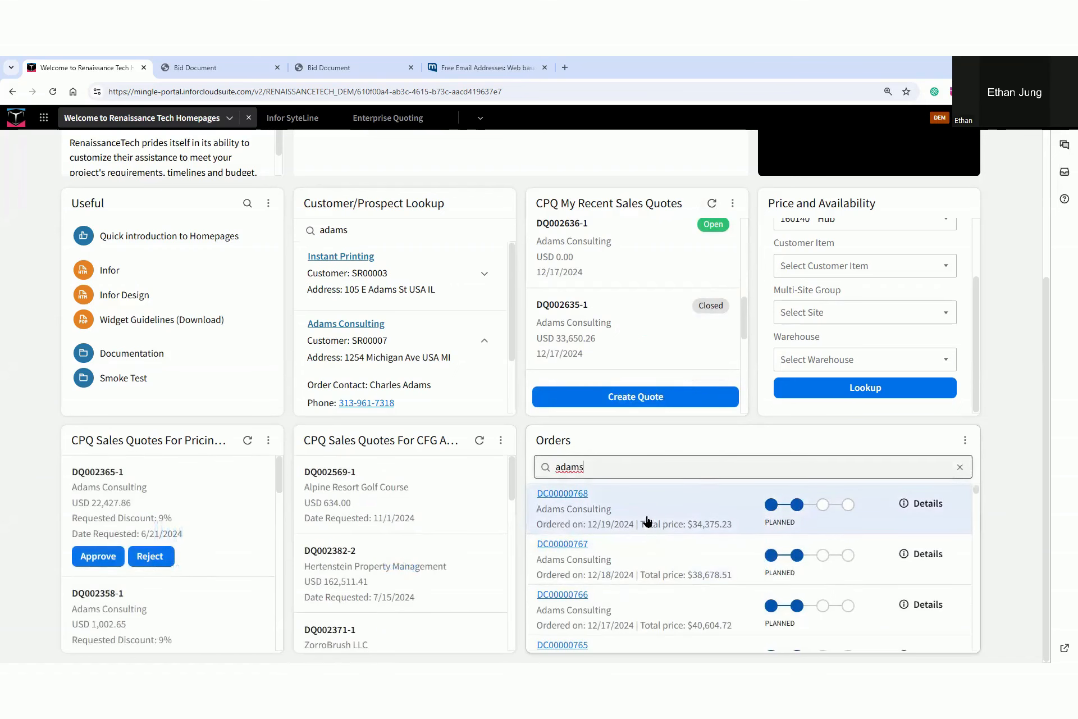
Open the newest Adams Consulting order in SyteLine, look through its lines, and open the source job of the Shed line
{"action": "left_click", "coordinate": [568, 493]}
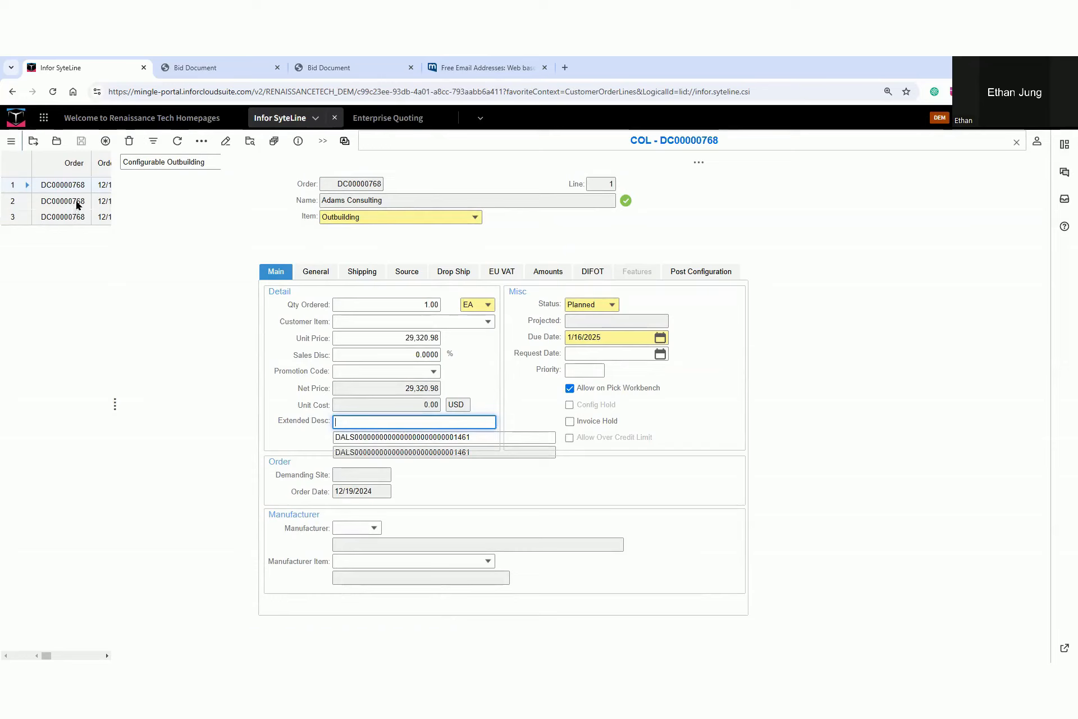
{"action": "left_click", "coordinate": [53, 200]}
{"action": "left_click", "coordinate": [70, 221]}
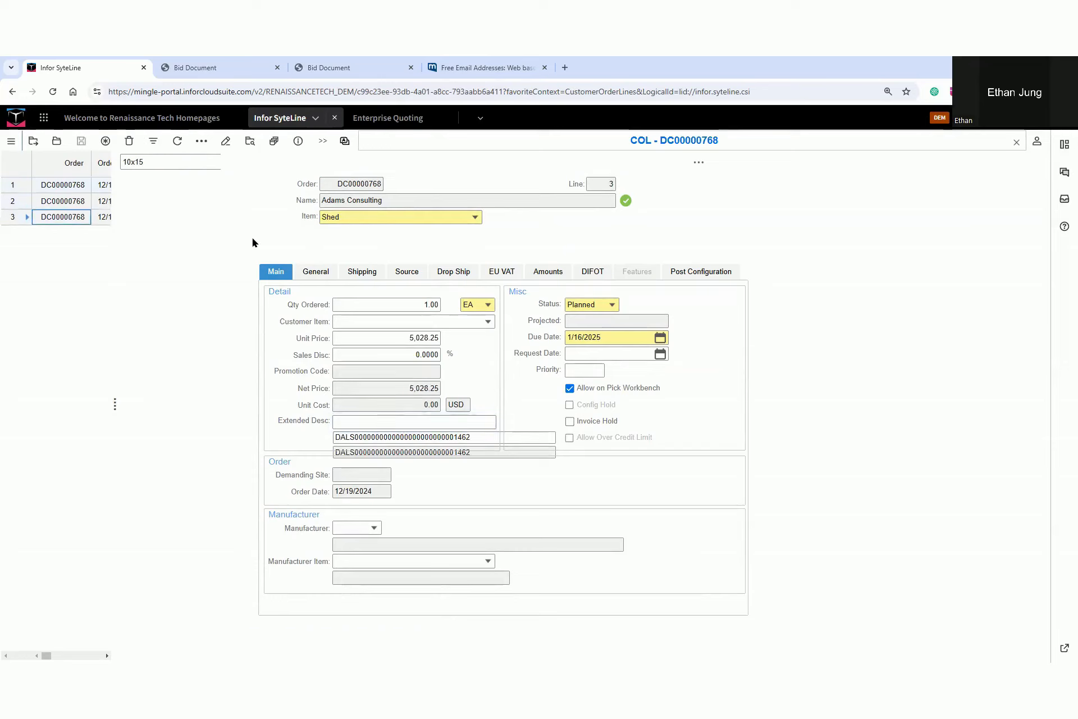
{"action": "left_click", "coordinate": [699, 165]}
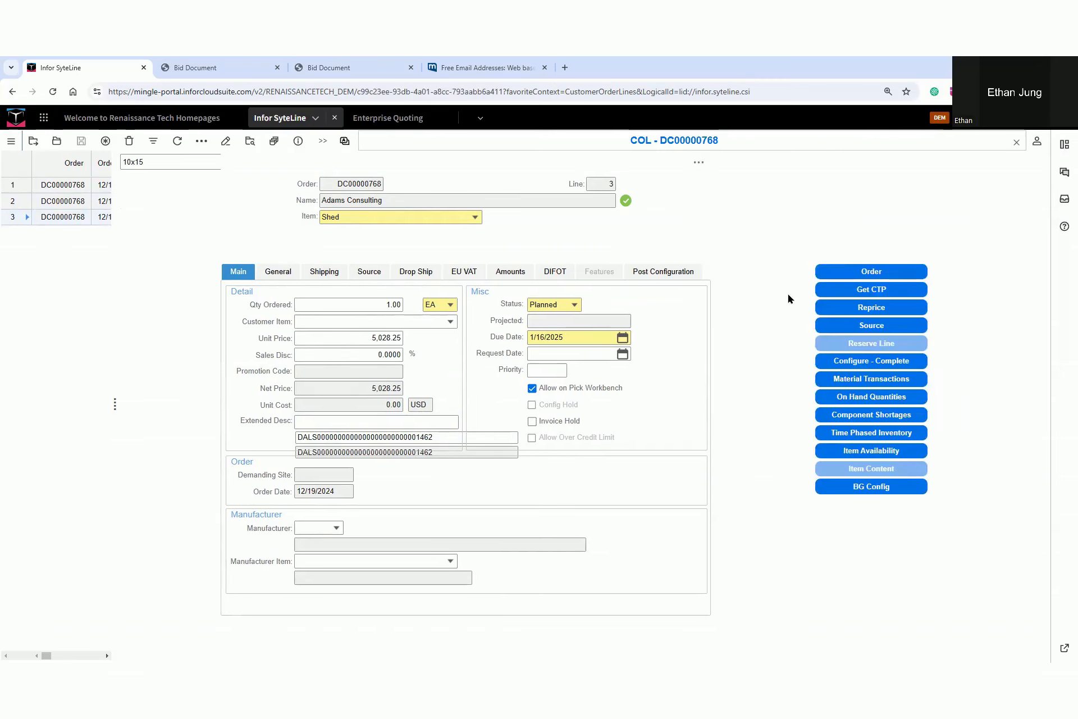
{"action": "left_click", "coordinate": [828, 323]}
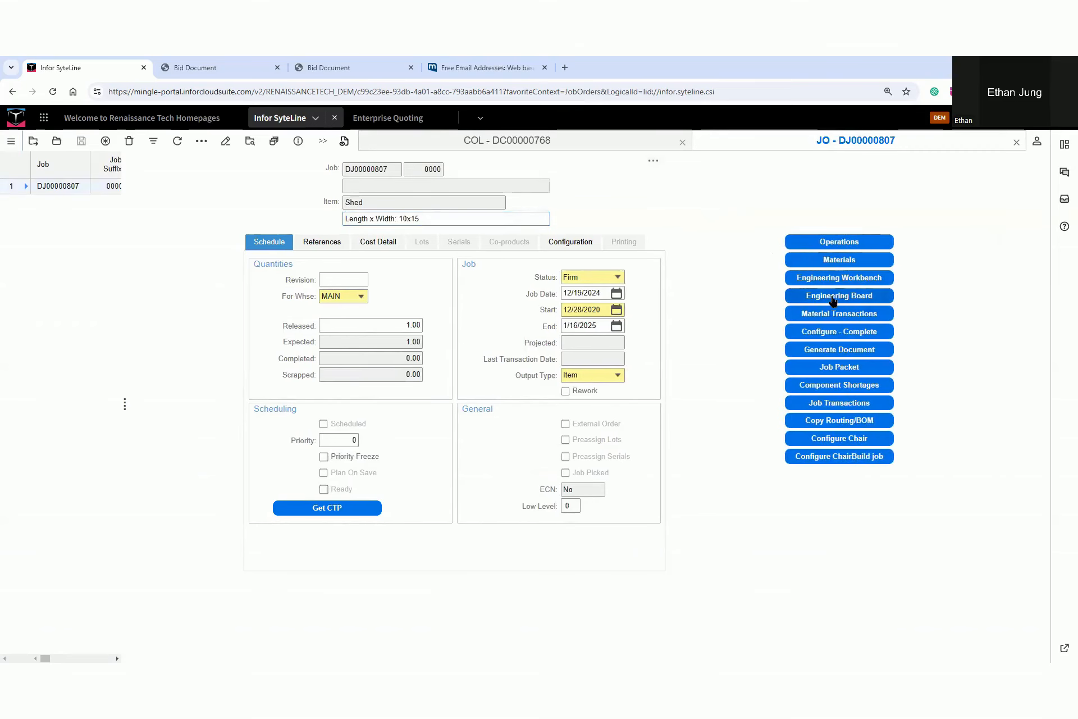
Examine the shed job's operations, materials and sub-jobs in the Engineering Board, and close it
{"action": "left_click", "coordinate": [833, 299]}
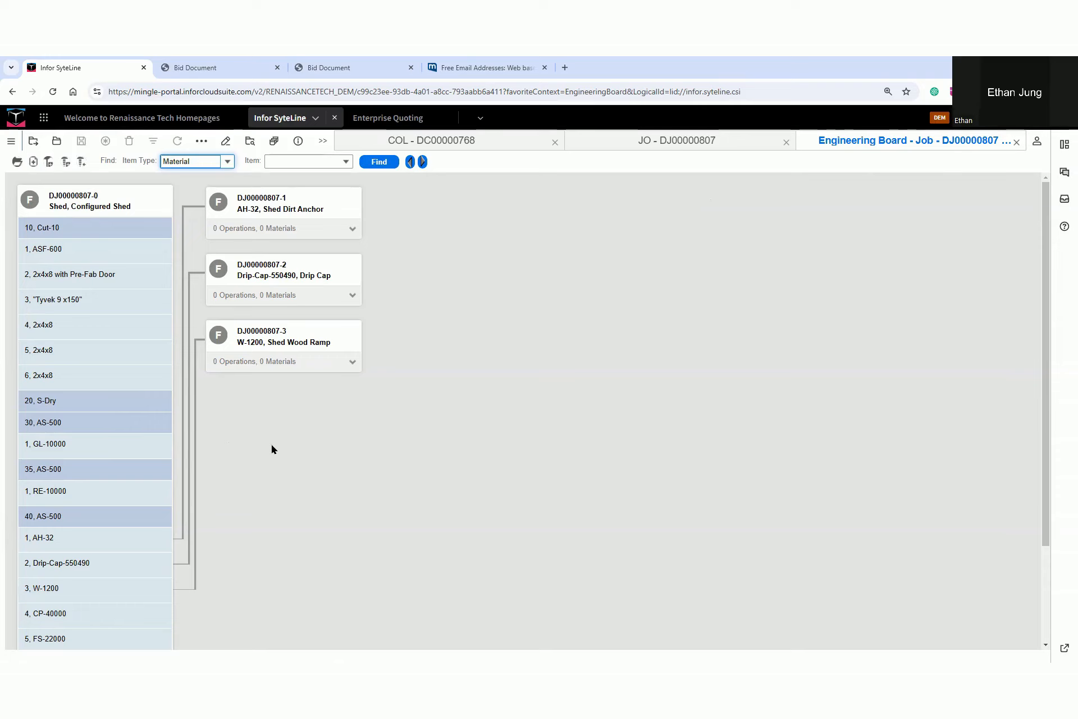
{"action": "scroll", "coordinate": [133, 438], "scroll_direction": "down", "scroll_amount": 2}
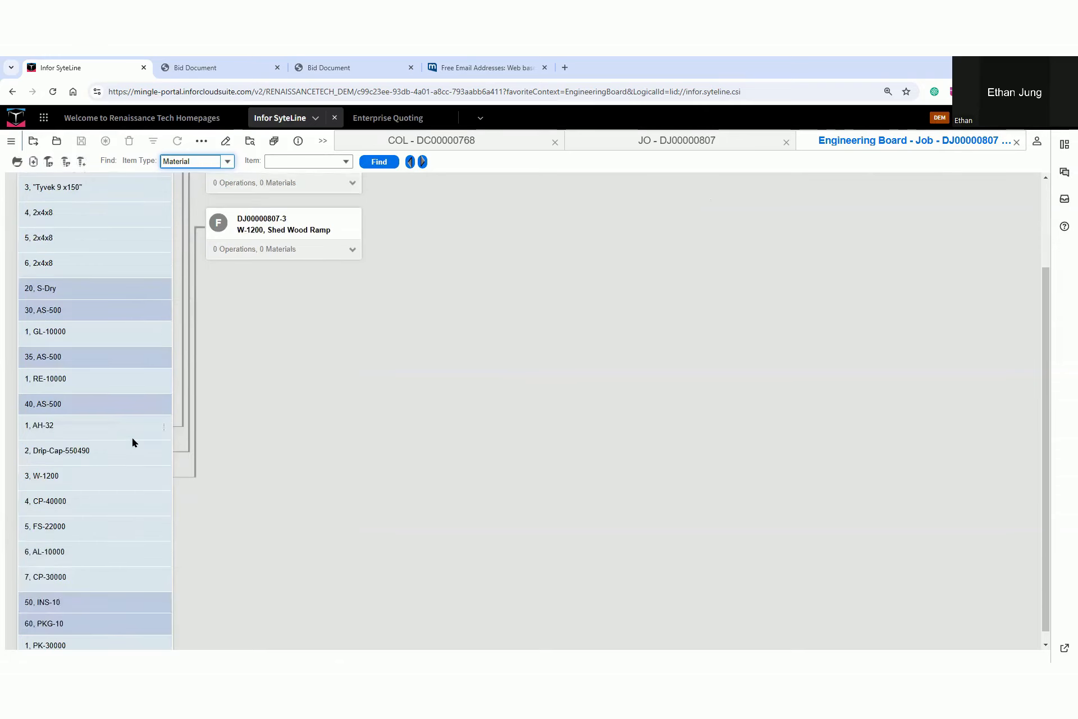
{"action": "scroll", "coordinate": [133, 438], "scroll_direction": "up", "scroll_amount": 2}
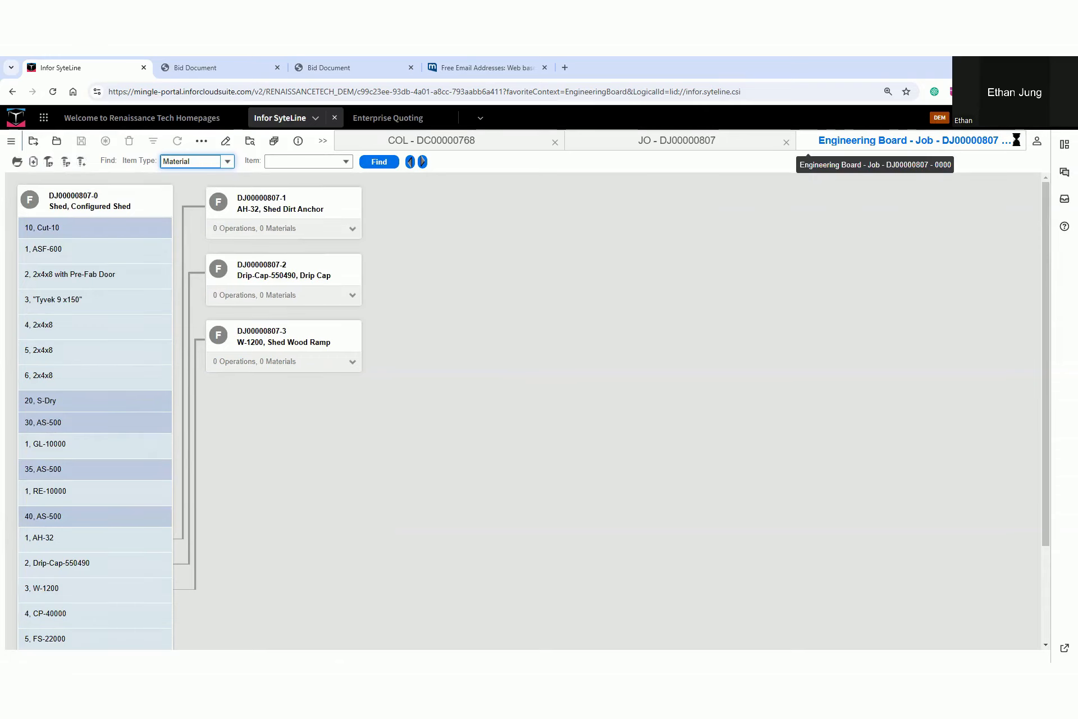
{"action": "left_click", "coordinate": [1017, 142]}
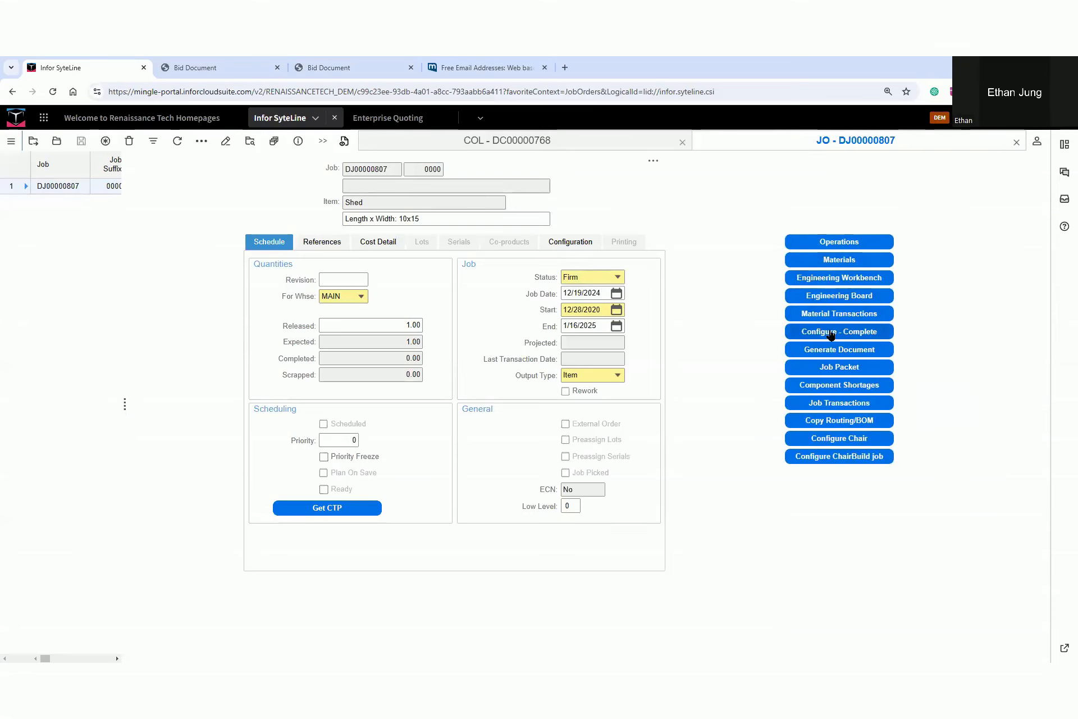
Open the shed job's configuration, change the roof to Solar Shingles and accept the switch to a steel floor
{"action": "left_click", "coordinate": [831, 336]}
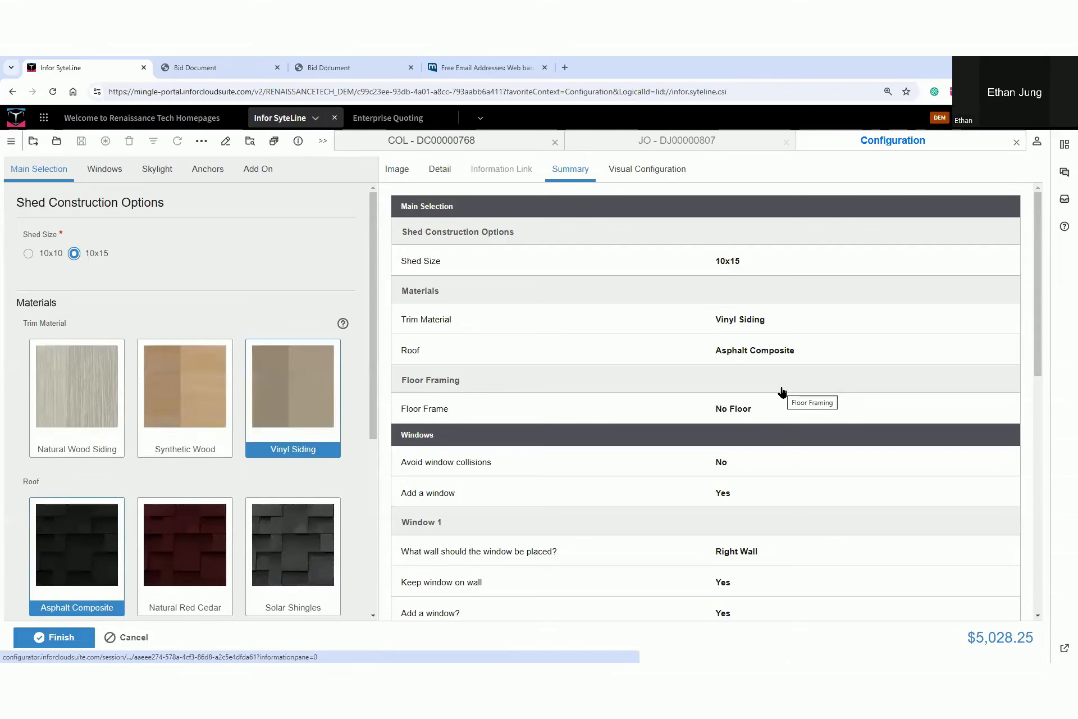
{"action": "left_click", "coordinate": [675, 353]}
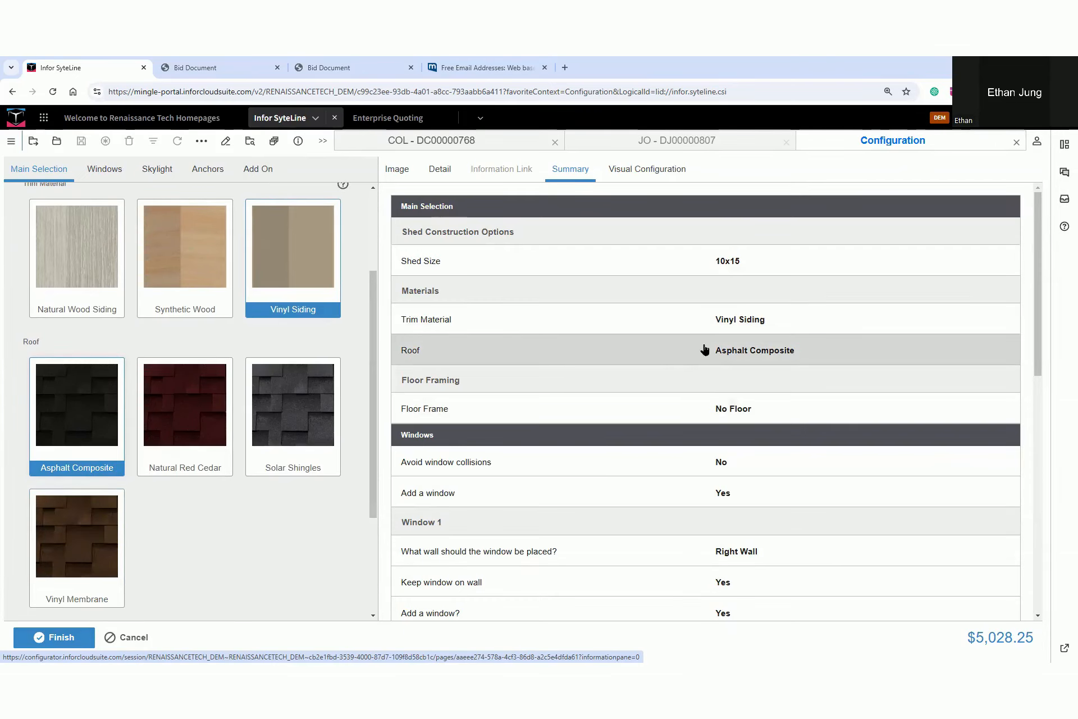
{"action": "left_click", "coordinate": [300, 398]}
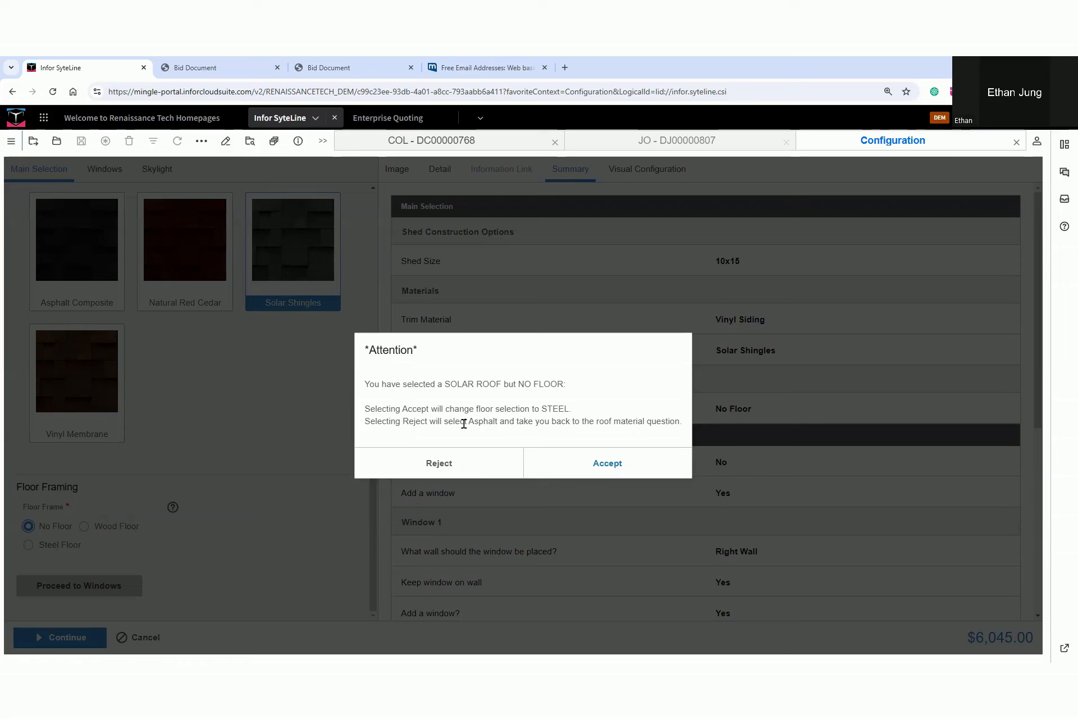
{"action": "left_click", "coordinate": [622, 464]}
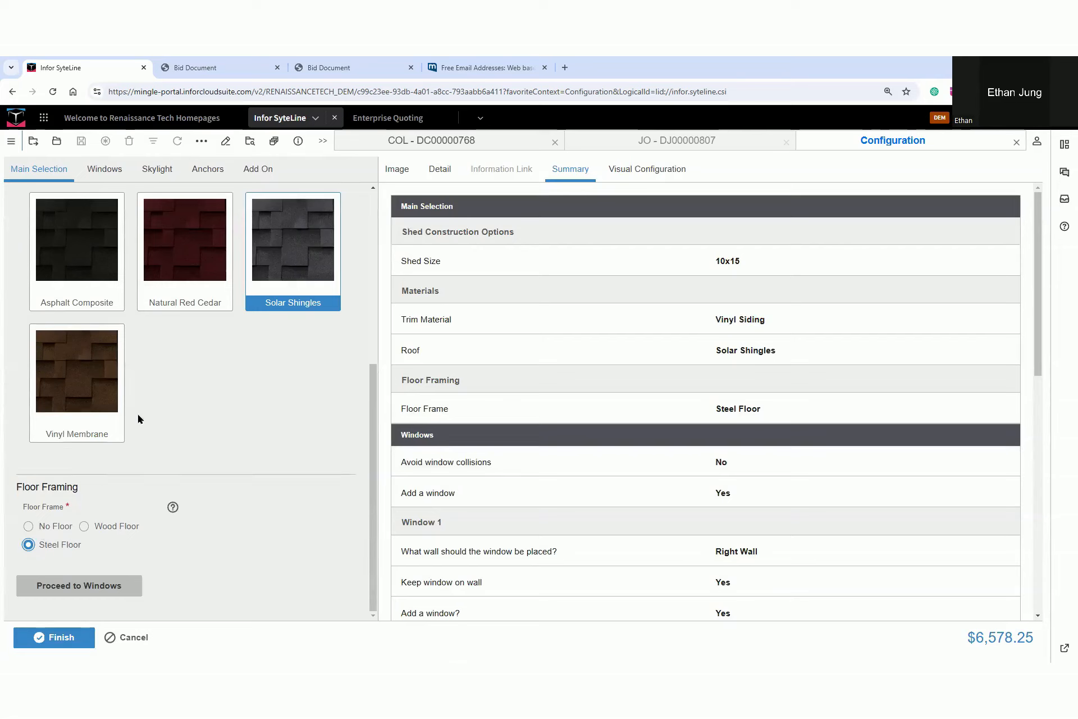
Add a skylight to the shed, check the roof in the visual configuration, and finish the configuration
{"action": "left_click", "coordinate": [164, 169]}
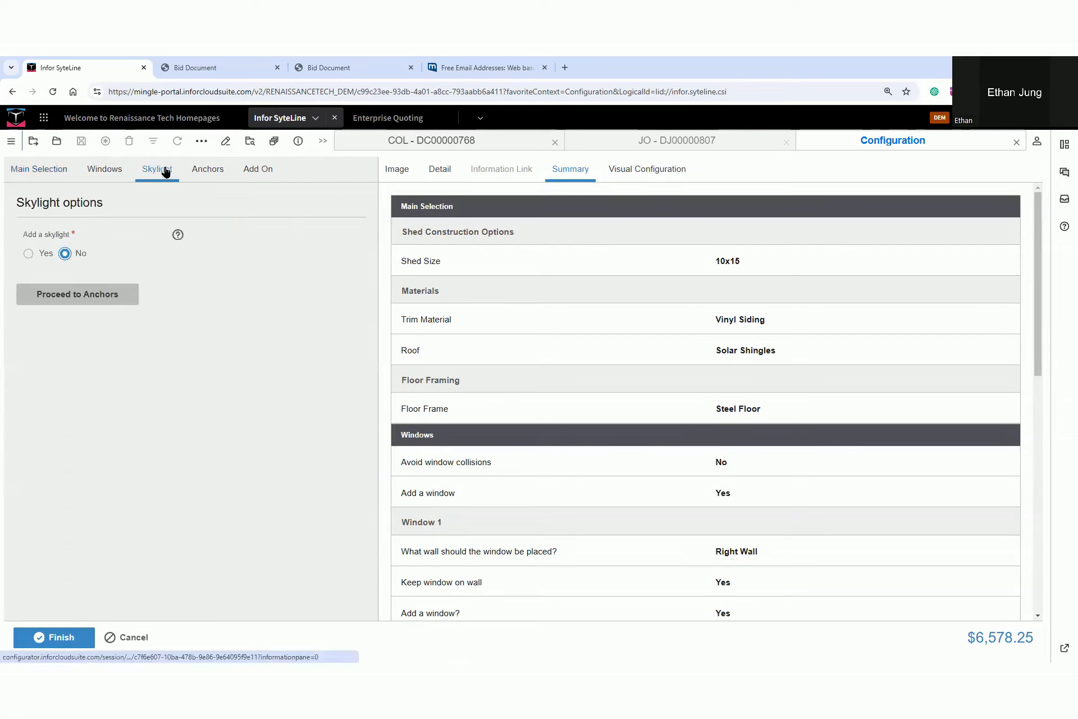
{"action": "left_click", "coordinate": [29, 254]}
{"action": "left_click", "coordinate": [632, 172]}
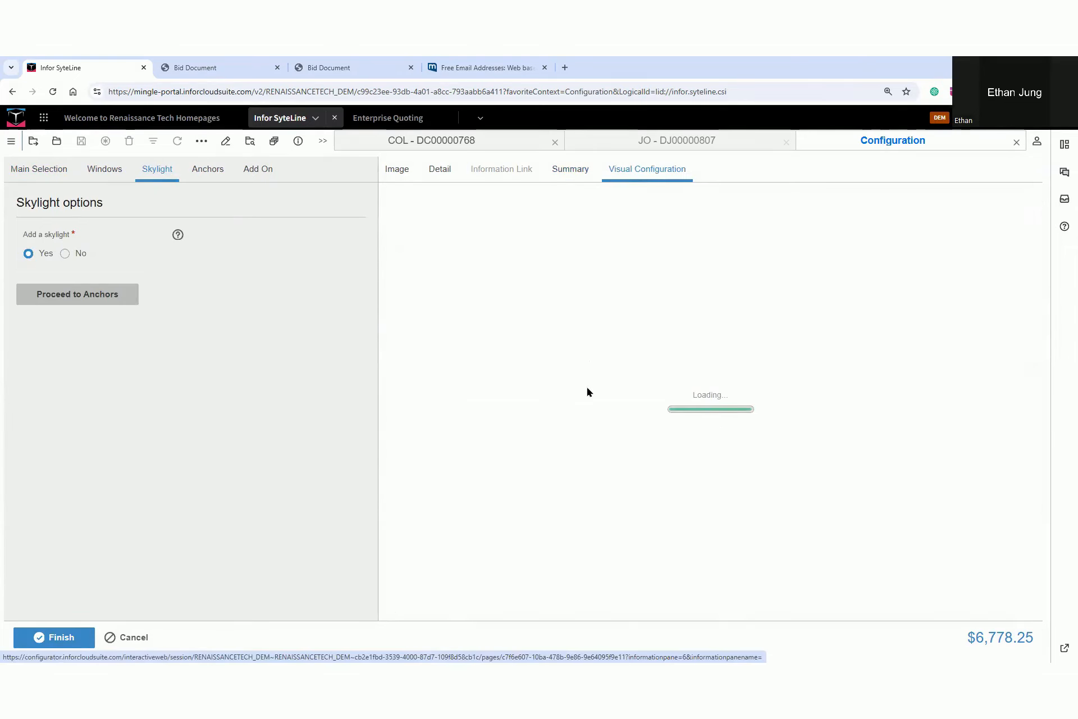
{"action": "left_click_drag", "start_coordinate": [713, 365], "coordinate": [610, 371]}
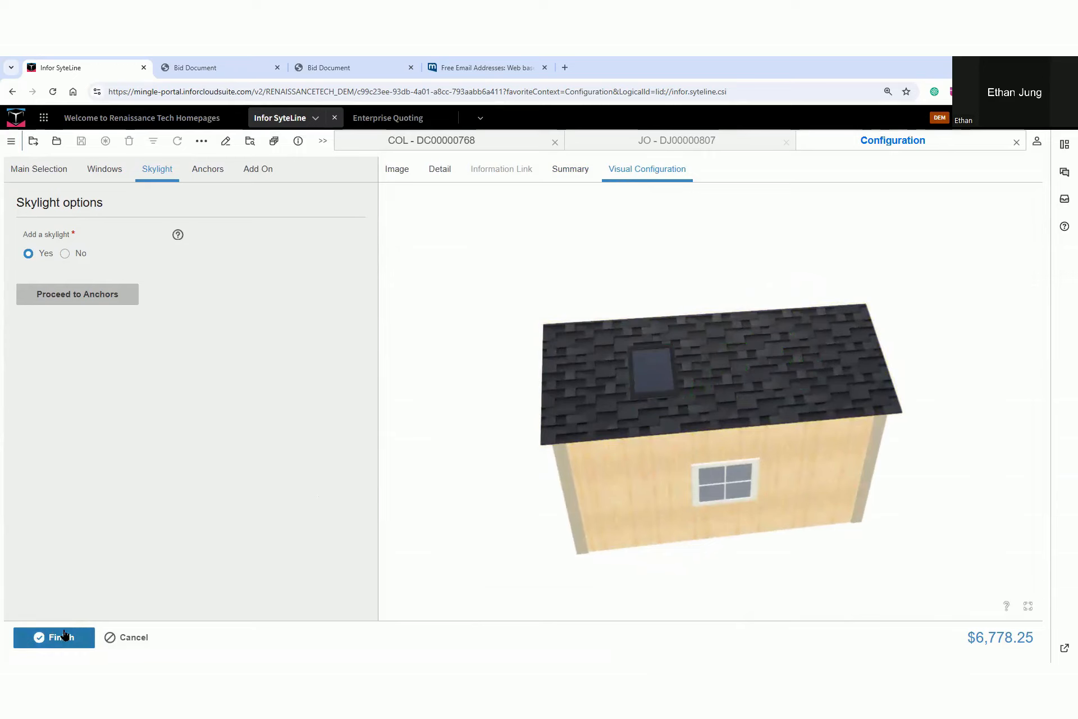
{"action": "left_click", "coordinate": [63, 636]}
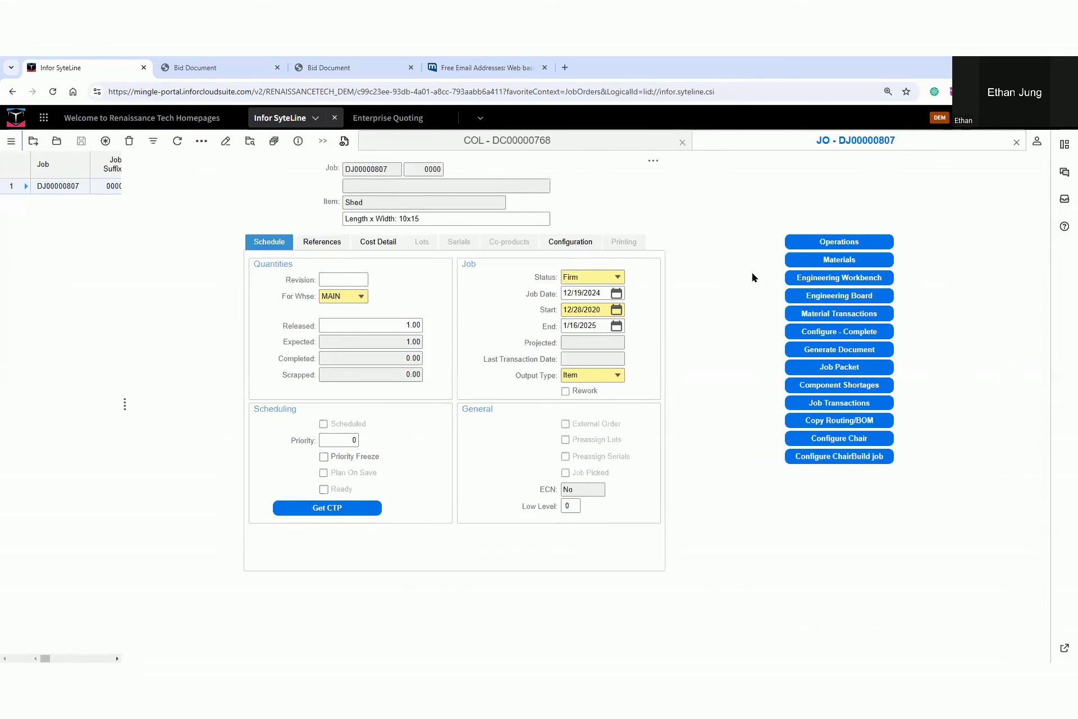
Reopen the shed job's Engineering Board and examine the steel floor and skylight sub-jobs, marking both with arrows
{"action": "left_click", "coordinate": [828, 297]}
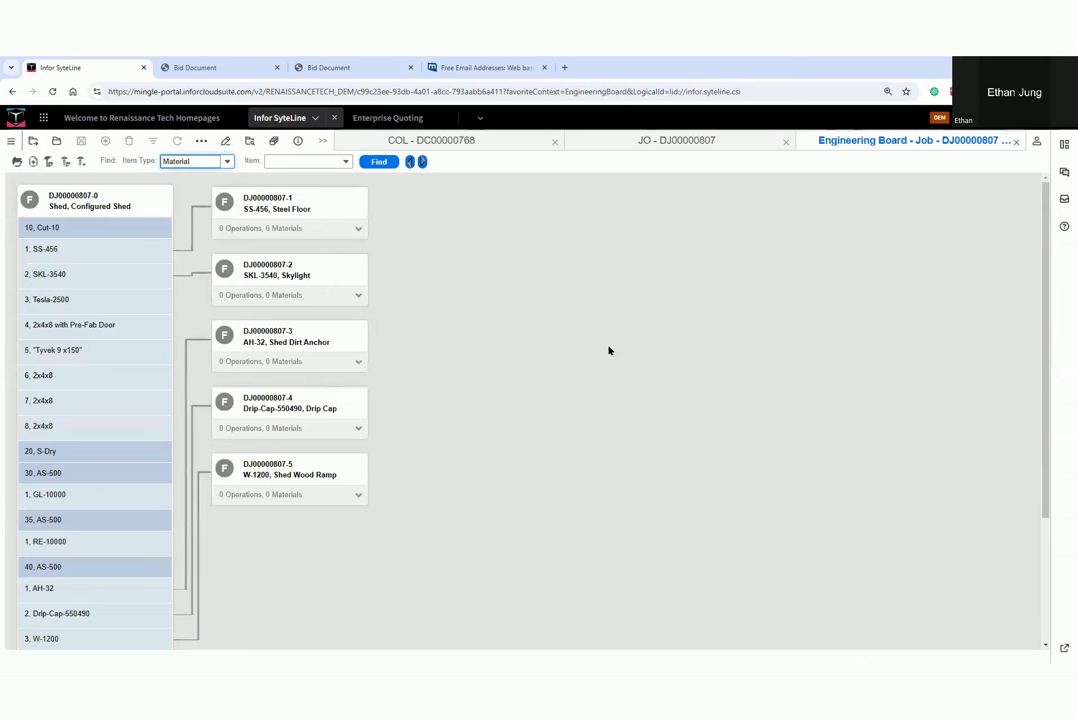
{"action": "left_click_drag", "start_coordinate": [388, 212], "coordinate": [326, 212]}
{"action": "left_click_drag", "start_coordinate": [364, 276], "coordinate": [320, 276]}
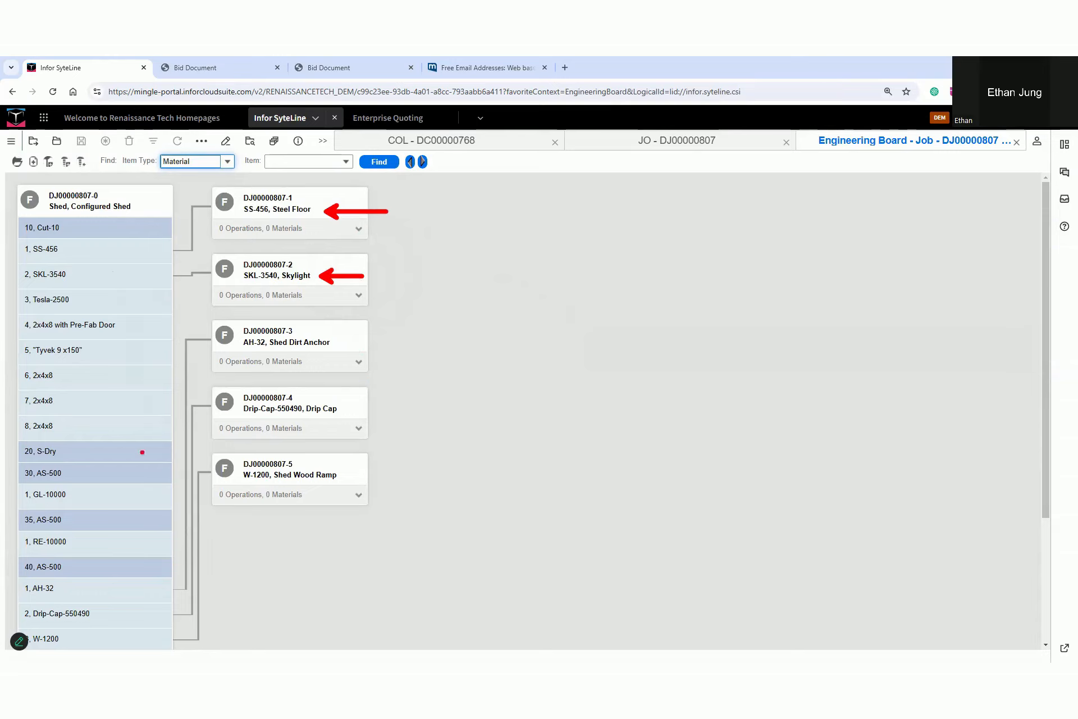
{"action": "key", "text": "Escape"}
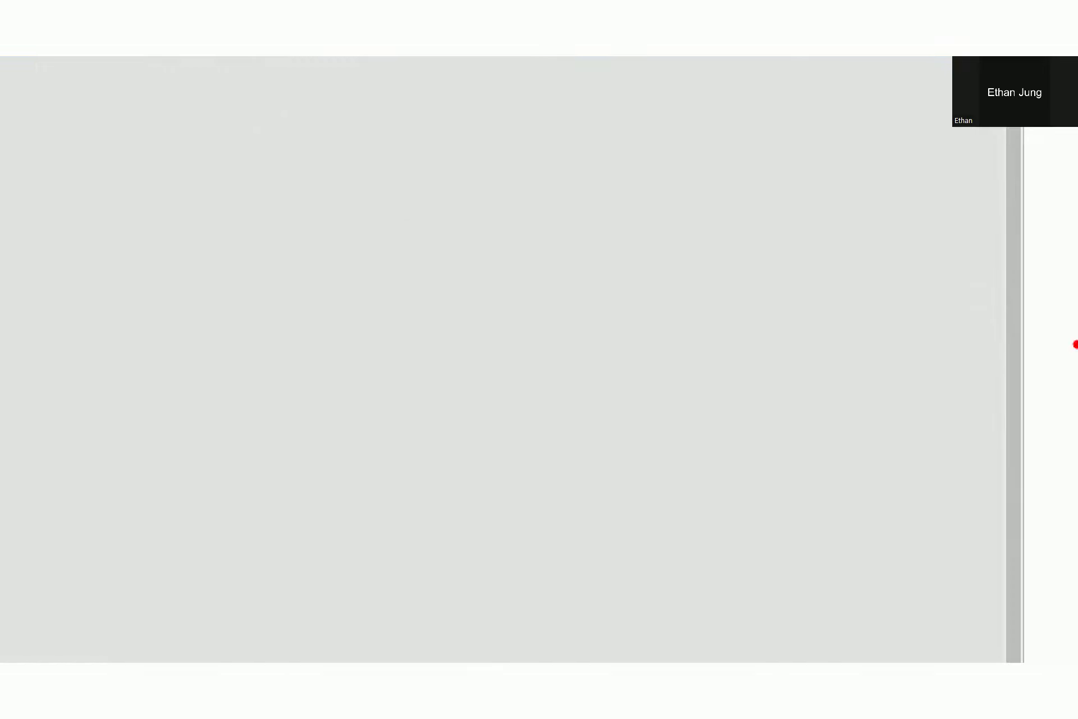